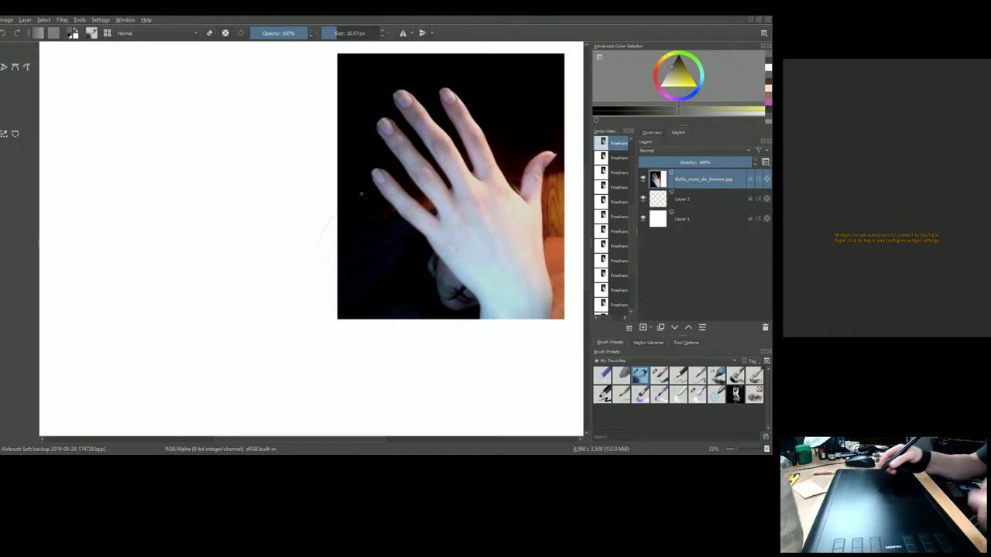
pyautogui.moveTo(507, 184); pyautogui.dragTo(428, 259)
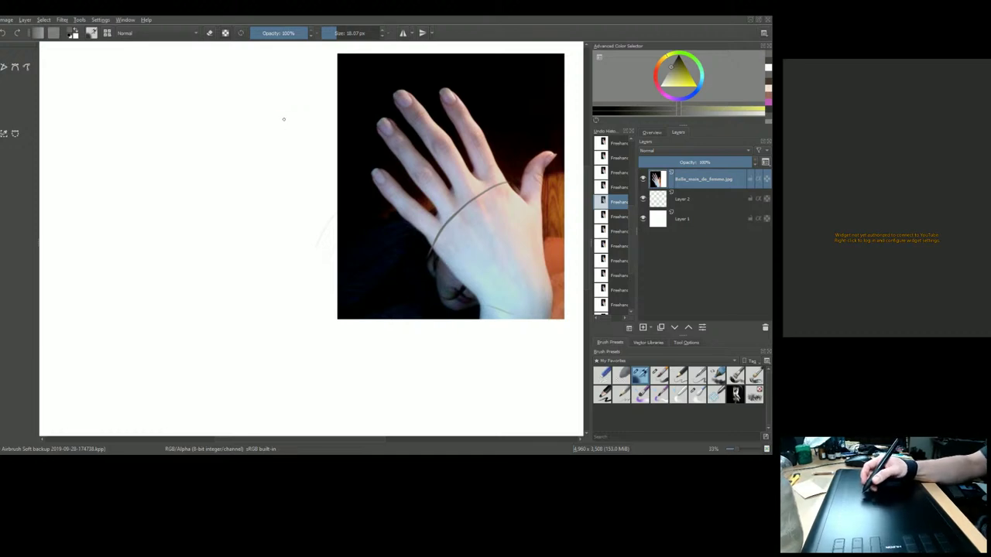
pyautogui.hotkey('ctrl', 'z')
pyautogui.hotkey('ctrl', 'z')
pyautogui.hotkey('ctrl', 'z')
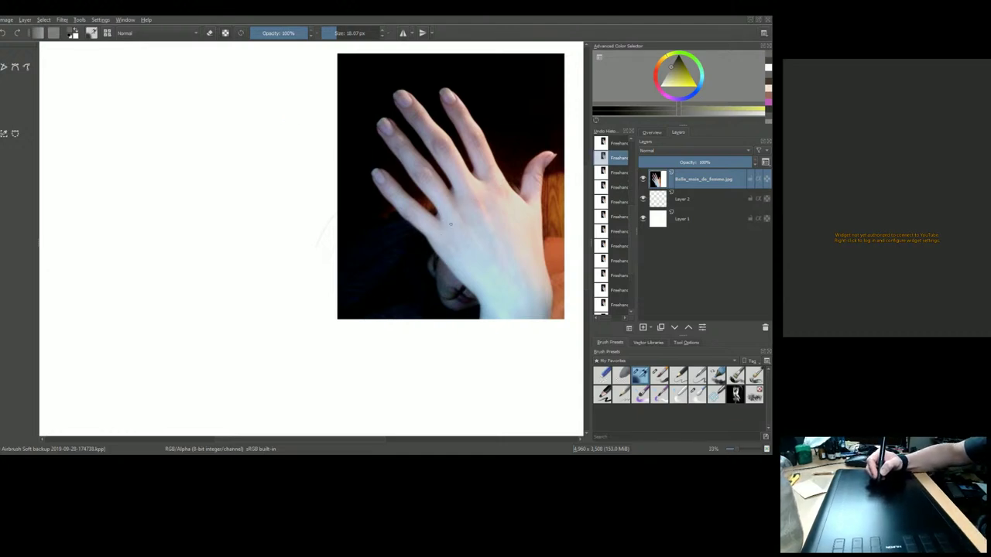
# Step: Sketch one curved line across the base of the fingers and another across the wrist on the hand photo
pyautogui.moveTo(504, 184)
pyautogui.mouseDown()
pyautogui.moveTo(433, 257)
pyautogui.moveTo(445, 232)
pyautogui.moveTo(514, 180)
pyautogui.moveTo(448, 232)
pyautogui.mouseUp()
pyautogui.moveTo(506, 186); pyautogui.dragTo(459, 222)
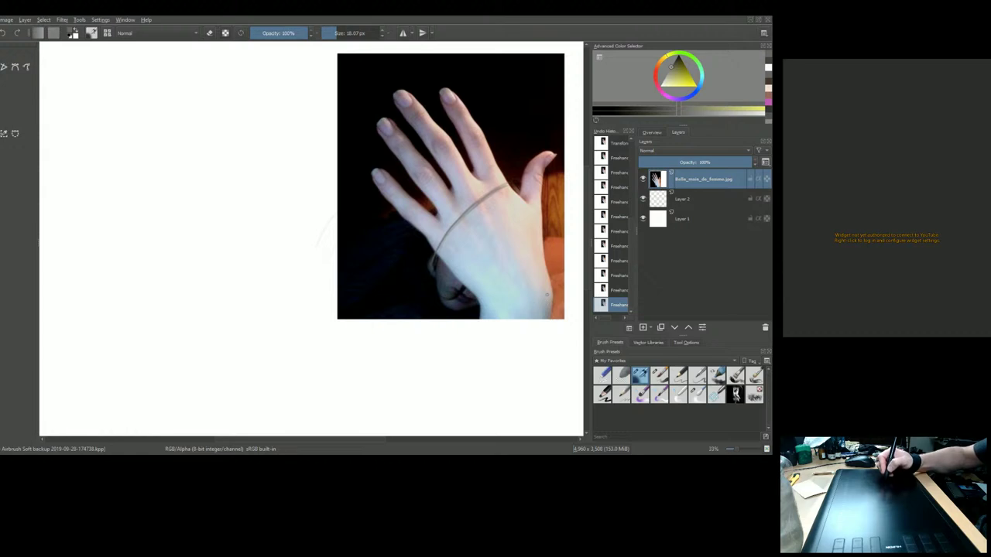
pyautogui.moveTo(551, 290); pyautogui.dragTo(486, 317)
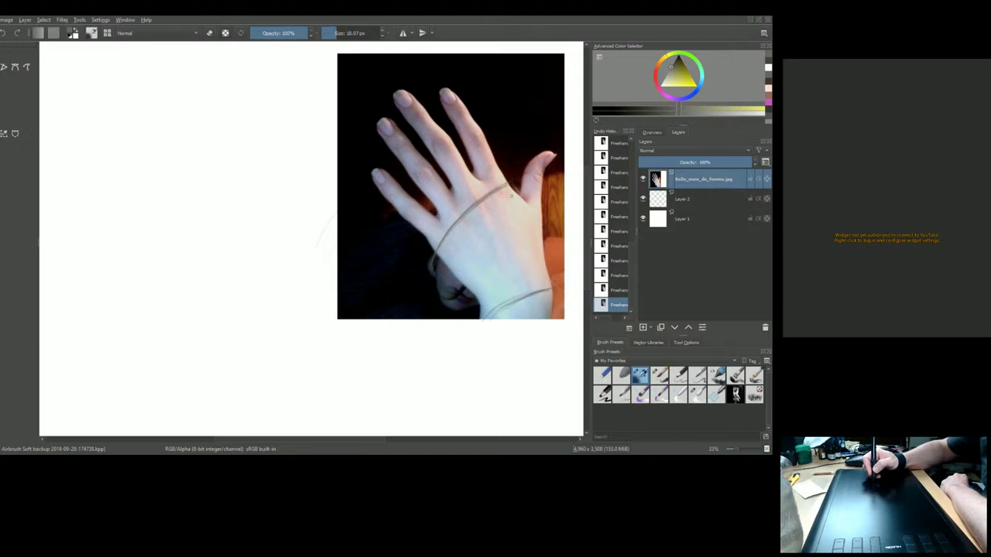
# Step: Draw the thumb-side edge of the back of the hand on the photo, connecting the knuckle curve to the wrist curve
pyautogui.moveTo(507, 184); pyautogui.dragTo(549, 283)
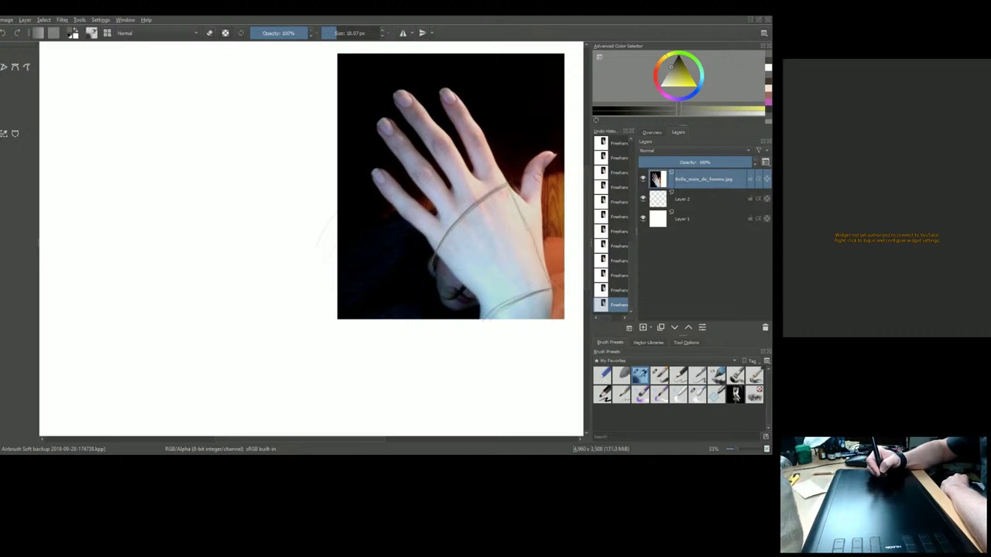
pyautogui.moveTo(515, 203)
pyautogui.mouseDown()
pyautogui.moveTo(549, 293)
pyautogui.moveTo(526, 216)
pyautogui.moveTo(548, 279)
pyautogui.mouseUp()
pyautogui.moveTo(528, 236)
pyautogui.mouseDown()
pyautogui.moveTo(538, 254)
pyautogui.moveTo(512, 192)
pyautogui.moveTo(545, 279)
pyautogui.mouseUp()
pyautogui.moveTo(528, 230); pyautogui.dragTo(548, 279)
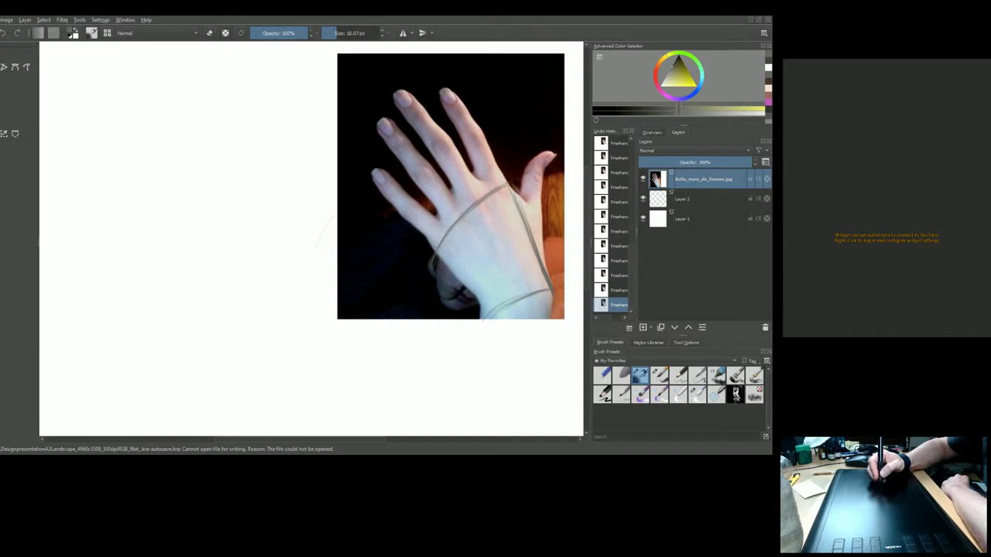
# Step: Draw the little-finger-side edge on the photo to close the palm outline, and darken the thumb-side and wrist lines
pyautogui.moveTo(435, 249)
pyautogui.mouseDown()
pyautogui.moveTo(478, 309)
pyautogui.moveTo(454, 266)
pyautogui.mouseUp()
pyautogui.moveTo(483, 308); pyautogui.dragTo(491, 317)
pyautogui.moveTo(454, 265)
pyautogui.mouseDown()
pyautogui.moveTo(472, 291)
pyautogui.moveTo(545, 288)
pyautogui.mouseUp()
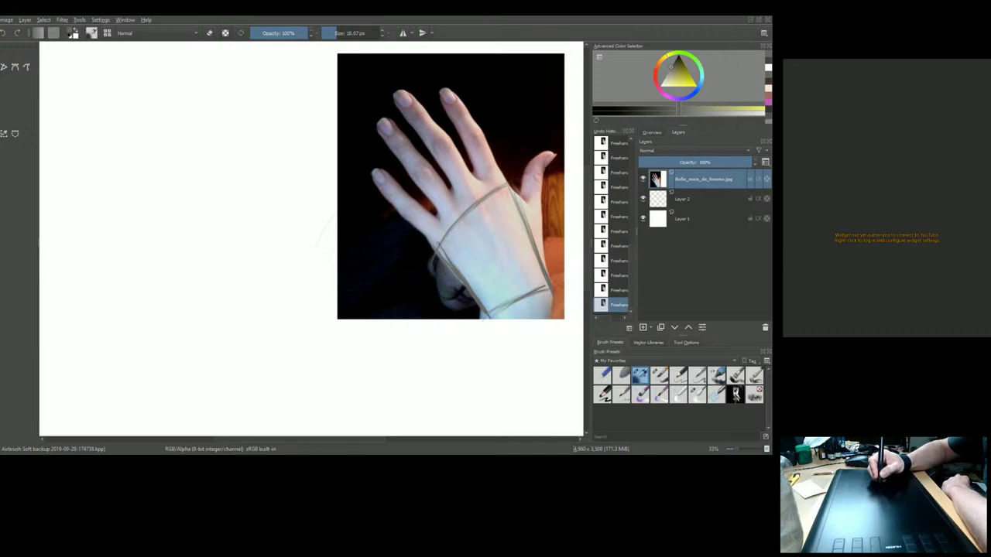
pyautogui.moveTo(515, 194); pyautogui.dragTo(548, 277)
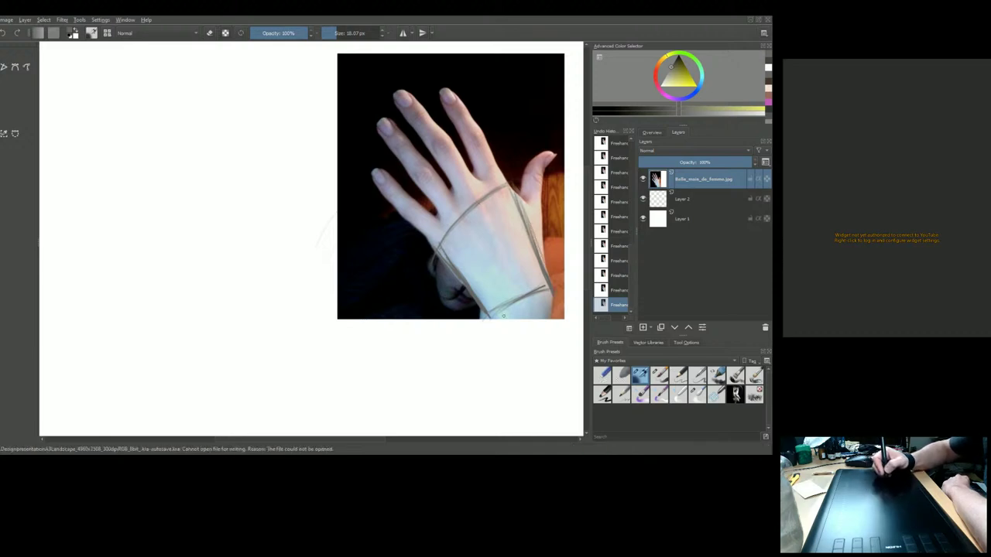
pyautogui.moveTo(500, 311); pyautogui.dragTo(545, 288)
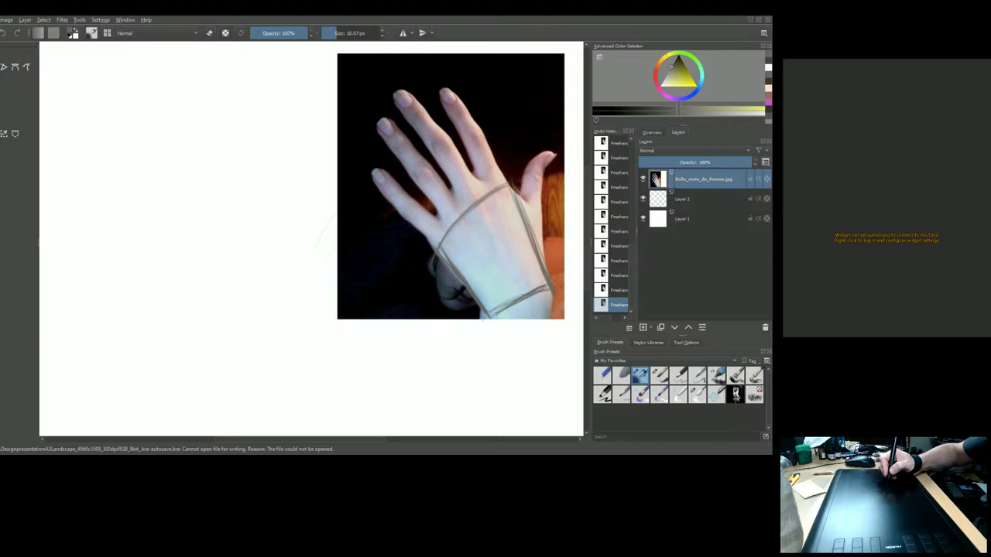
pyautogui.moveTo(545, 284); pyautogui.dragTo(492, 313)
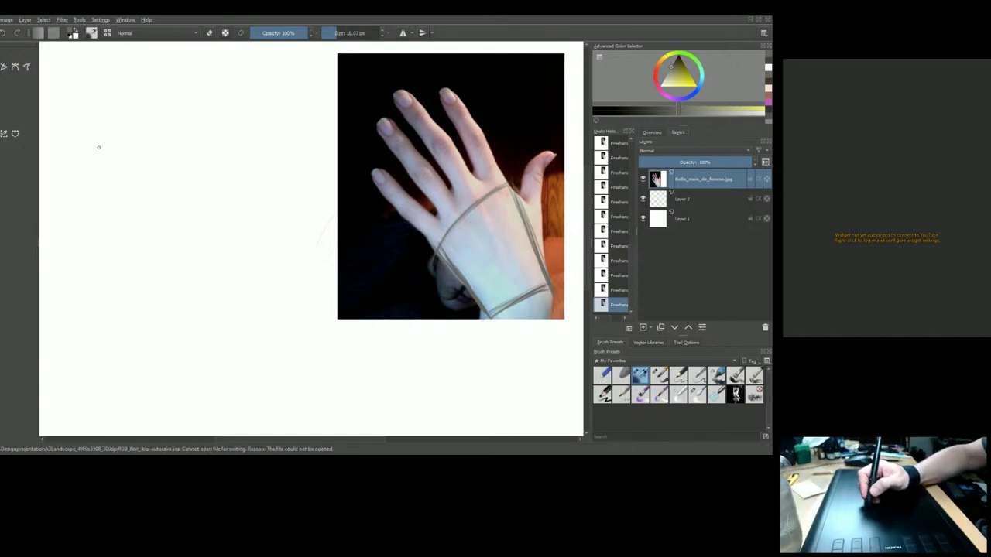
# Step: Sketch the palm as a rounded wedge-shaped block in perspective beside the photo, with a row of four knuckle circles on its front face
pyautogui.moveTo(108, 148)
pyautogui.mouseDown()
pyautogui.moveTo(253, 154)
pyautogui.moveTo(168, 209)
pyautogui.moveTo(176, 248)
pyautogui.moveTo(242, 180)
pyautogui.moveTo(256, 180)
pyautogui.mouseUp()
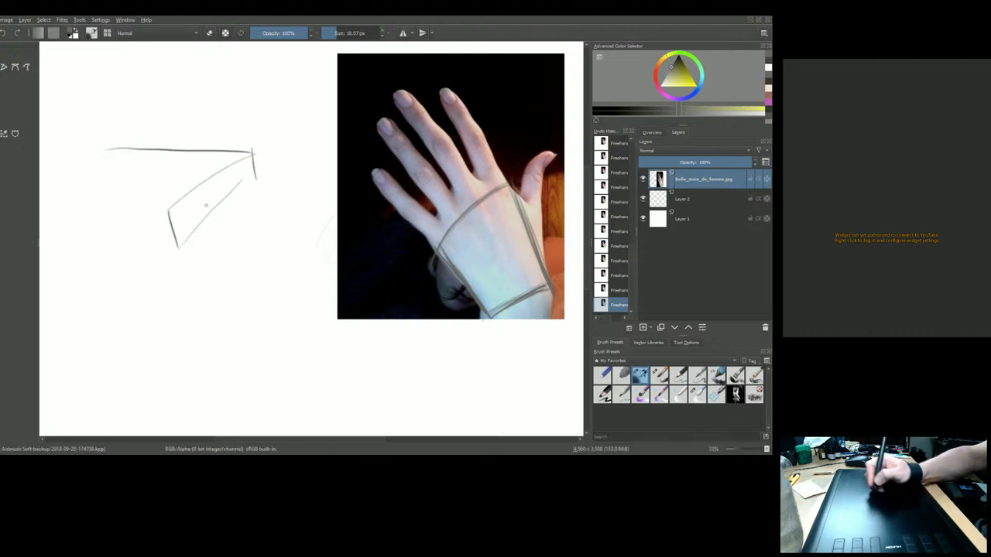
pyautogui.moveTo(165, 212)
pyautogui.mouseDown()
pyautogui.moveTo(73, 164)
pyautogui.moveTo(101, 149)
pyautogui.moveTo(84, 199)
pyautogui.moveTo(180, 244)
pyautogui.mouseUp()
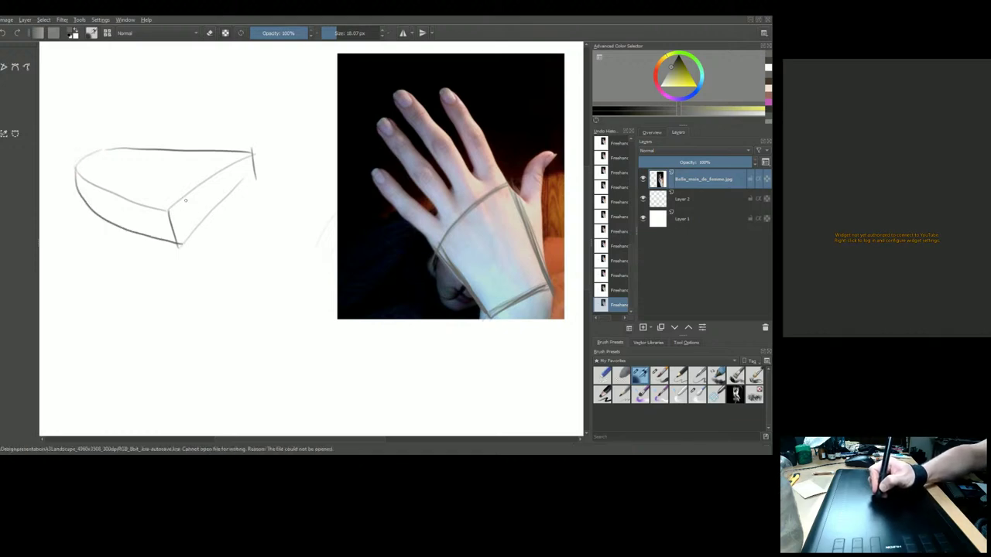
pyautogui.moveTo(166, 210); pyautogui.dragTo(225, 167)
pyautogui.moveTo(250, 153)
pyautogui.mouseDown()
pyautogui.moveTo(164, 207)
pyautogui.moveTo(200, 187)
pyautogui.moveTo(175, 215)
pyautogui.moveTo(231, 208)
pyautogui.mouseUp()
pyautogui.moveTo(252, 155)
pyautogui.mouseDown()
pyautogui.moveTo(257, 190)
pyautogui.moveTo(220, 215)
pyautogui.mouseUp()
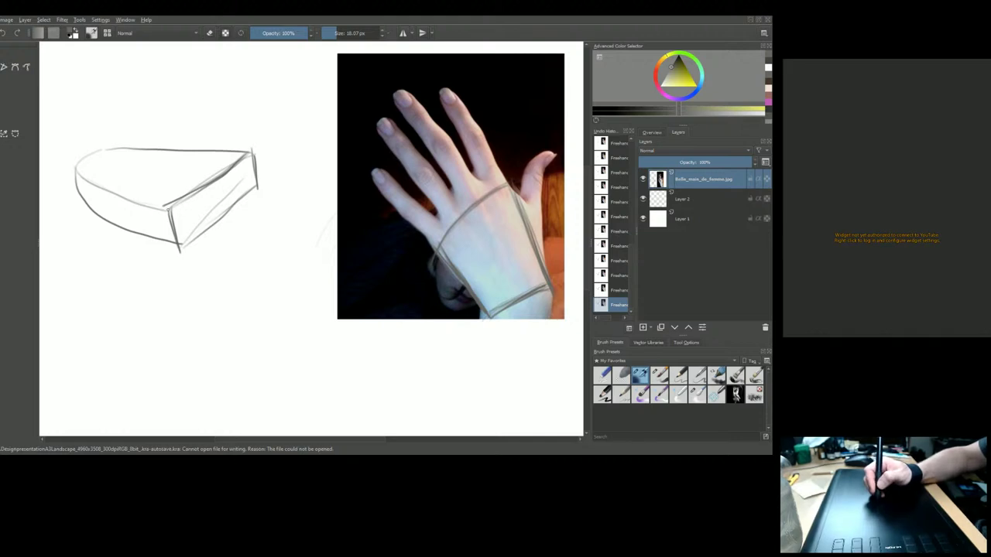
pyautogui.moveTo(79, 175); pyautogui.dragTo(161, 207)
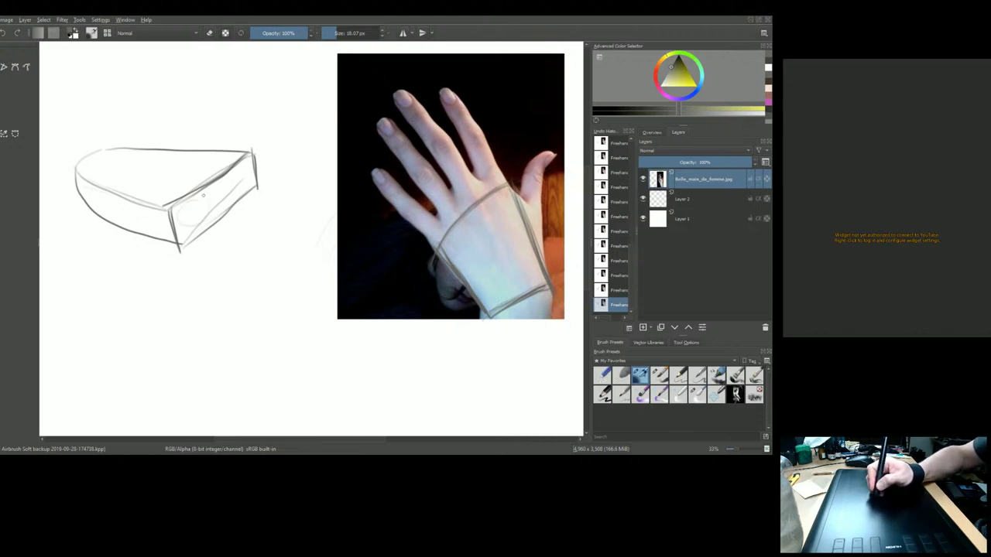
pyautogui.moveTo(203, 197); pyautogui.dragTo(190, 212)
pyautogui.moveTo(229, 185)
pyautogui.mouseDown()
pyautogui.moveTo(208, 202)
pyautogui.moveTo(241, 178)
pyautogui.mouseUp()
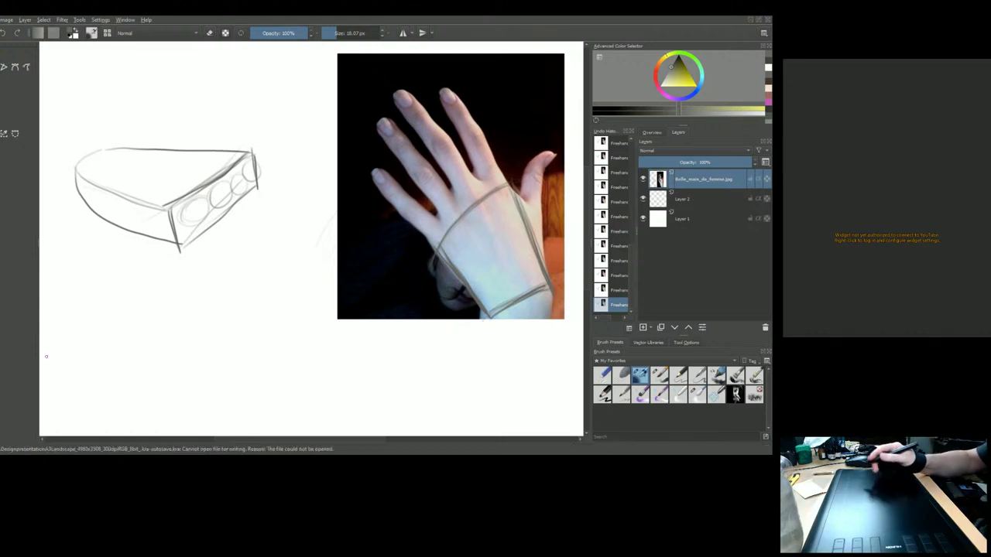
# Step: Undo the strokes of the wedge-shaped palm block and its knuckle circles as far back as possible
pyautogui.hotkey('ctrl', 'z')
pyautogui.hotkey('ctrl', 'z')
pyautogui.hotkey('ctrl', 'z')
pyautogui.hotkey('ctrl', 'z')
pyautogui.hotkey('ctrl', 'z')
pyautogui.hotkey('ctrl', 'z')
pyautogui.hotkey('ctrl', 'z')
pyautogui.hotkey('ctrl', 'z')
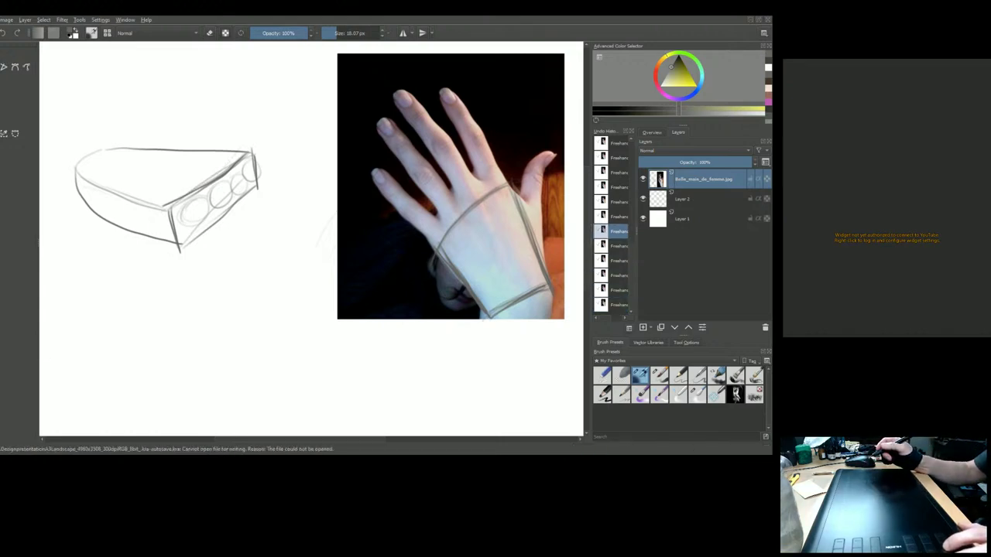
pyautogui.hotkey('ctrl', 'z')
pyautogui.hotkey('ctrl', 'z')
pyautogui.hotkey('ctrl', 'z')
pyautogui.hotkey('ctrl', 'z')
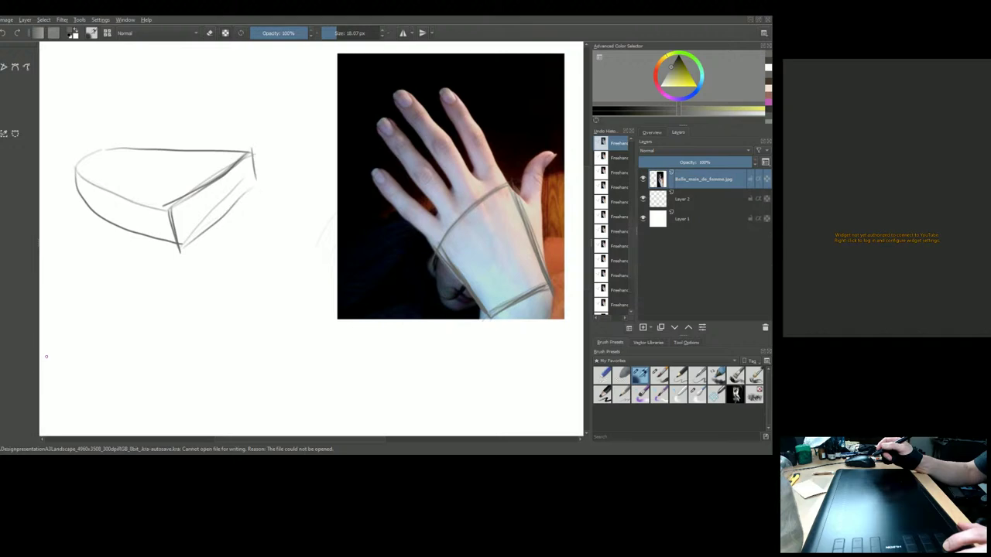
pyautogui.hotkey('ctrl', 'z')
pyautogui.hotkey('ctrl', 'z')
pyautogui.hotkey('ctrl', 'z')
pyautogui.hotkey('ctrl', 'z')
pyautogui.hotkey('ctrl', 'z')
pyautogui.hotkey('ctrl', 'z')
pyautogui.hotkey('ctrl', 'z')
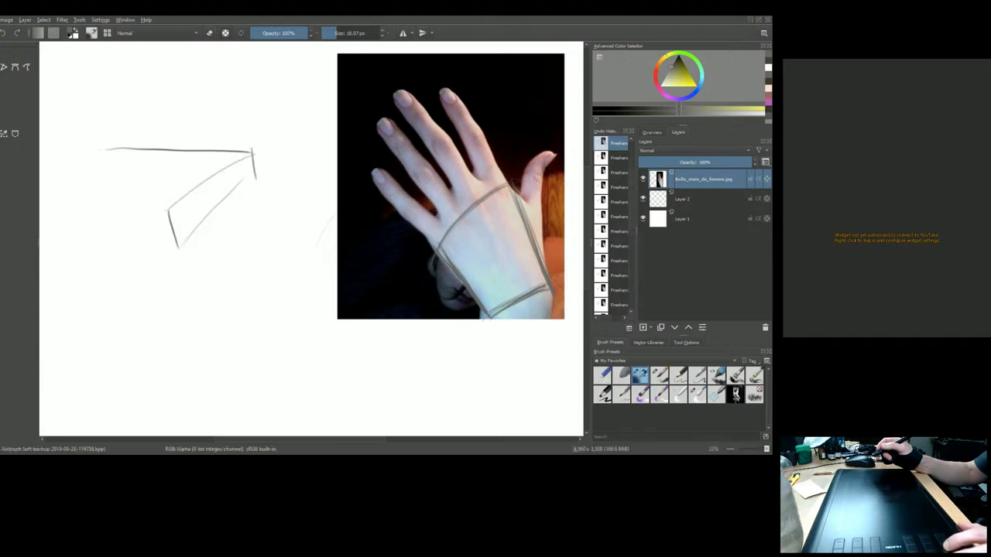
pyautogui.hotkey('ctrl', 'z')
pyautogui.hotkey('ctrl', 'z')
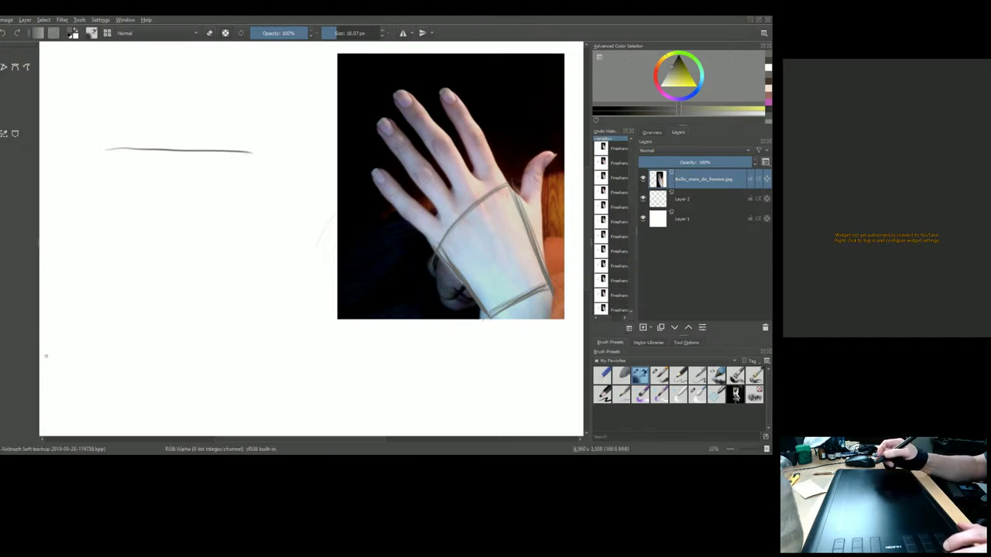
# Step: Erase the leftover straight line of the palm block with the eraser enlarged to about 202 px
pyautogui.click(208, 33)
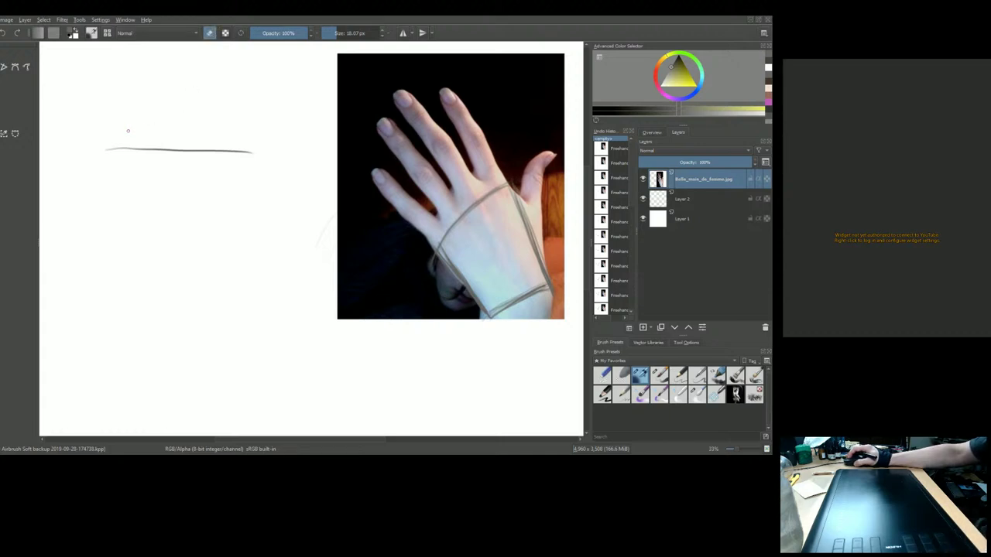
pyautogui.moveTo(127, 132); pyautogui.dragTo(126, 130)
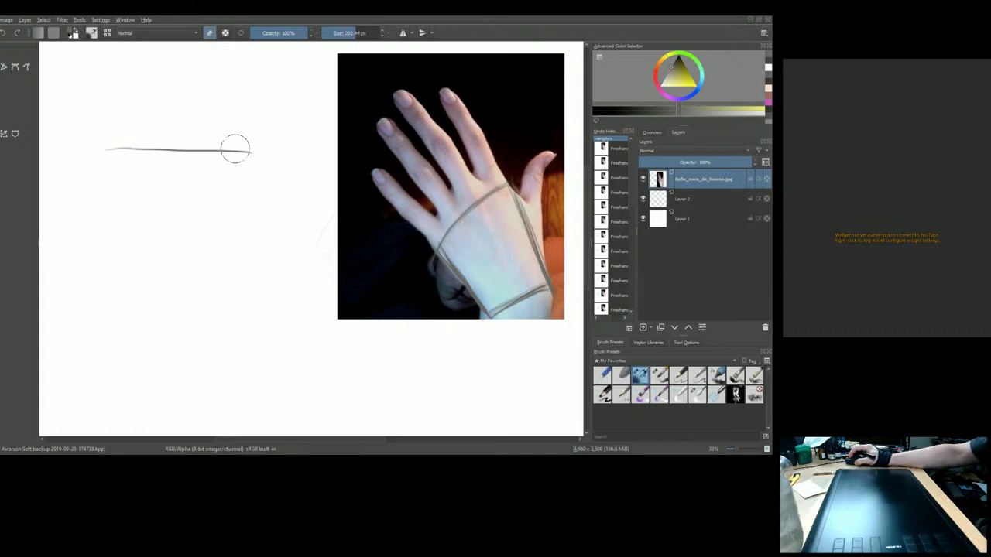
pyautogui.moveTo(235, 147)
pyautogui.mouseDown()
pyautogui.moveTo(52, 144)
pyautogui.moveTo(271, 159)
pyautogui.moveTo(173, 141)
pyautogui.mouseUp()
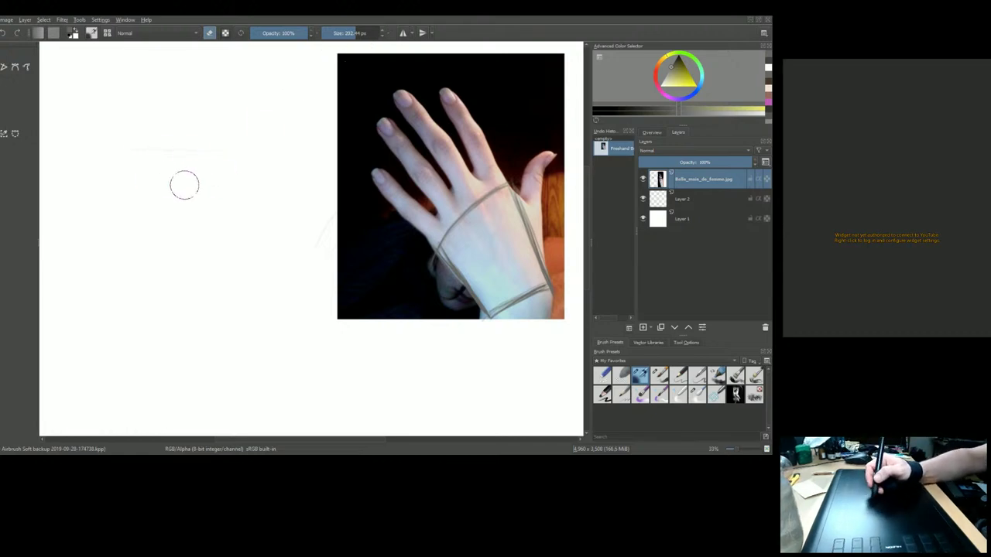
# Step: Switch back to painting with a smaller brush and sketch a tapered palm block with doubled edges on the blank canvas
pyautogui.press('e')
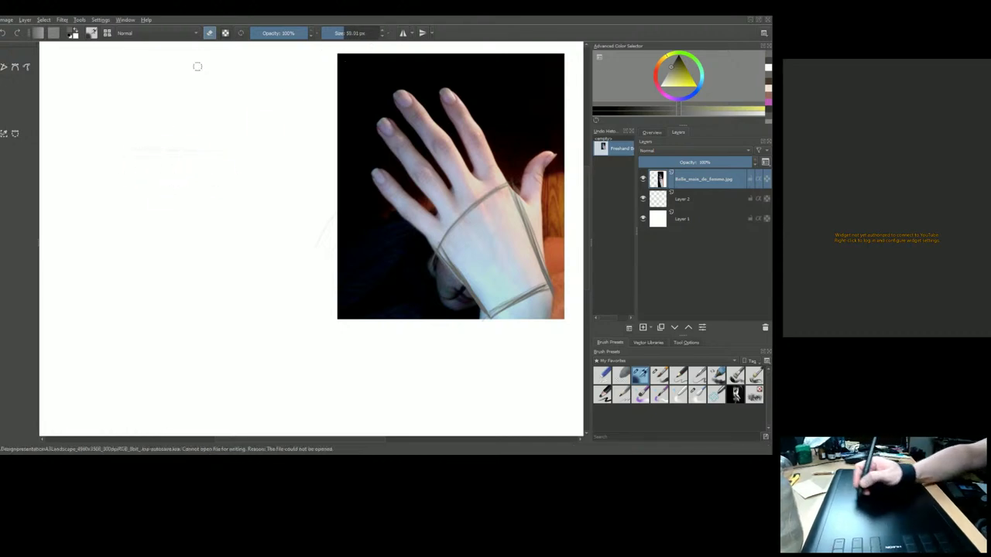
pyautogui.moveTo(144, 152); pyautogui.dragTo(155, 152)
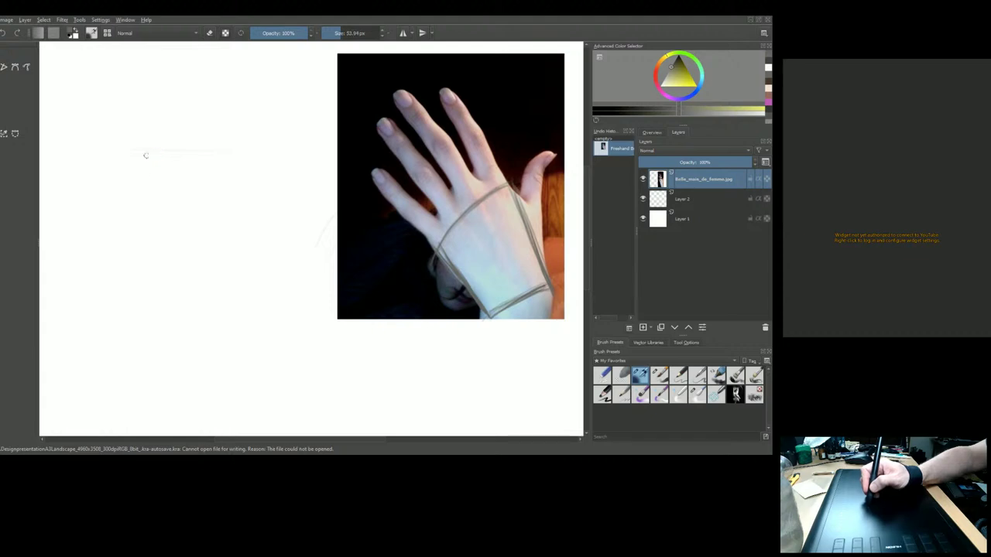
pyautogui.moveTo(134, 266); pyautogui.dragTo(203, 236)
pyautogui.moveTo(143, 256)
pyautogui.mouseDown()
pyautogui.moveTo(221, 226)
pyautogui.moveTo(126, 204)
pyautogui.moveTo(128, 195)
pyautogui.mouseUp()
pyautogui.moveTo(223, 223)
pyautogui.mouseDown()
pyautogui.moveTo(182, 146)
pyautogui.moveTo(136, 156)
pyautogui.moveTo(118, 168)
pyautogui.moveTo(134, 261)
pyautogui.mouseUp()
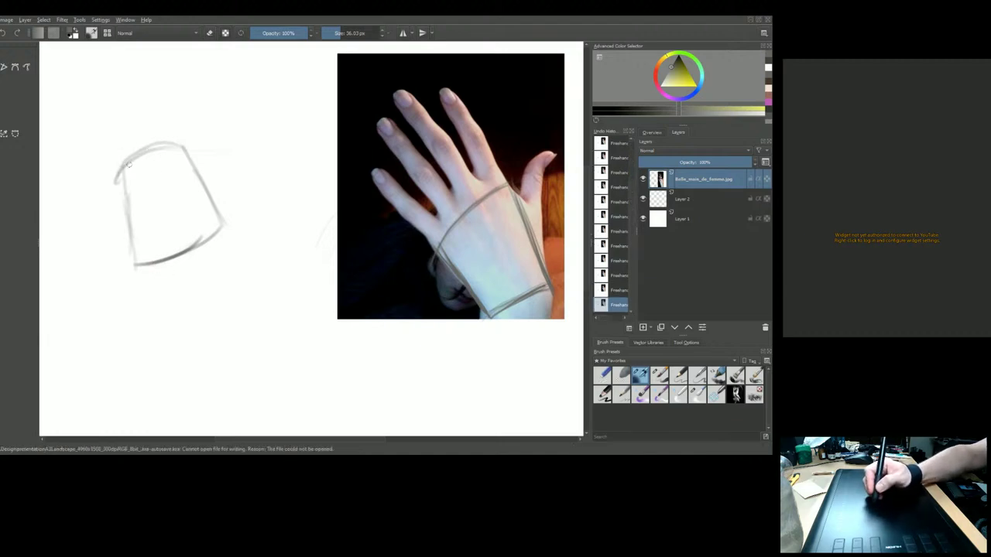
pyautogui.moveTo(139, 147)
pyautogui.mouseDown()
pyautogui.moveTo(165, 139)
pyautogui.moveTo(230, 216)
pyautogui.mouseUp()
pyautogui.moveTo(203, 161)
pyautogui.mouseDown()
pyautogui.moveTo(232, 225)
pyautogui.moveTo(159, 277)
pyautogui.mouseUp()
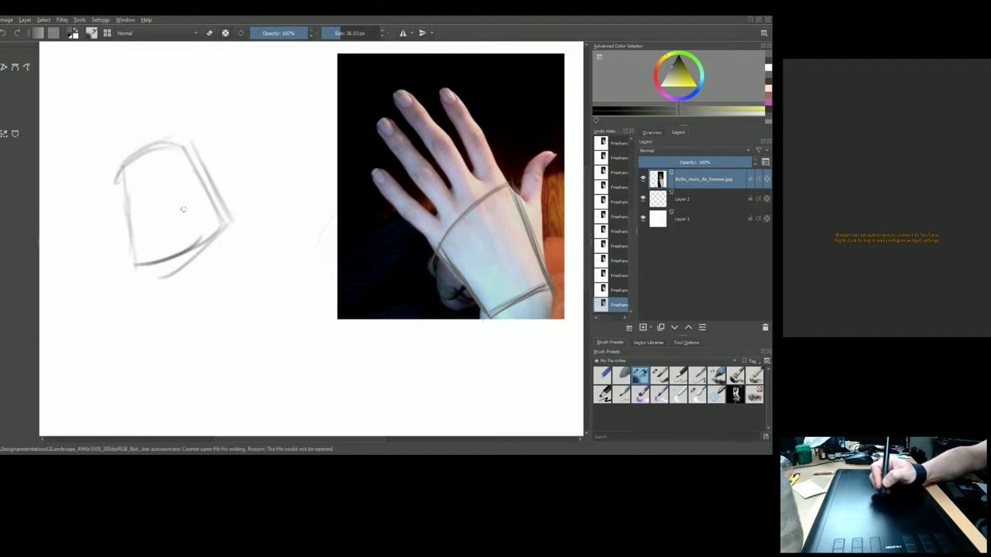
pyautogui.moveTo(149, 152)
pyautogui.mouseDown()
pyautogui.moveTo(130, 166)
pyautogui.moveTo(193, 141)
pyautogui.mouseUp()
pyautogui.moveTo(120, 175); pyautogui.dragTo(134, 270)
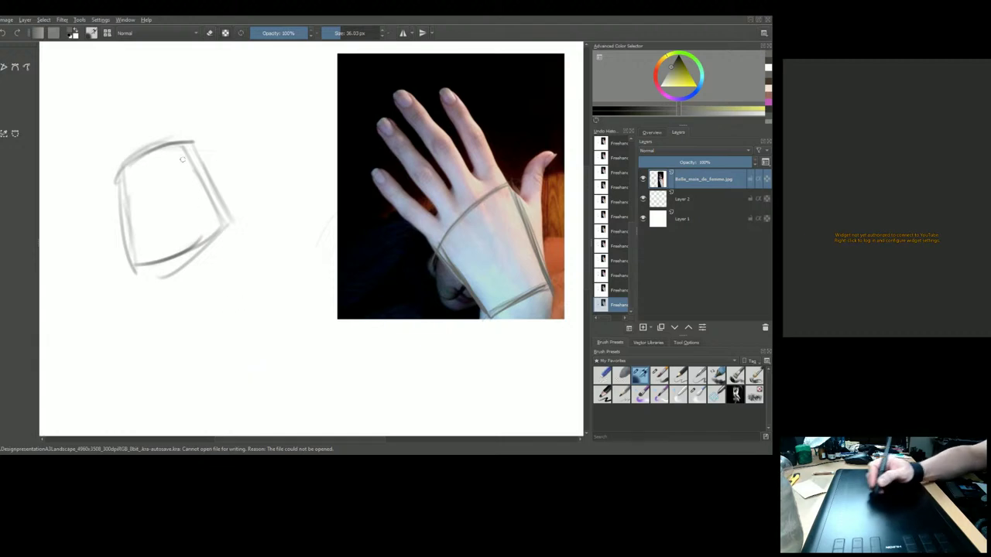
# Step: Handwrite the label "wrist" above the palm block's narrow end and "knuckles" beside its wide end
pyautogui.moveTo(145, 123)
pyautogui.mouseDown()
pyautogui.moveTo(179, 110)
pyautogui.moveTo(184, 119)
pyautogui.mouseUp()
pyautogui.moveTo(199, 97)
pyautogui.mouseDown()
pyautogui.moveTo(202, 116)
pyautogui.moveTo(209, 100)
pyautogui.mouseUp()
pyautogui.moveTo(216, 255)
pyautogui.mouseDown()
pyautogui.moveTo(212, 276)
pyautogui.moveTo(268, 243)
pyautogui.mouseUp()
pyautogui.moveTo(279, 228)
pyautogui.mouseDown()
pyautogui.moveTo(279, 240)
pyautogui.moveTo(302, 215)
pyautogui.moveTo(299, 224)
pyautogui.mouseUp()
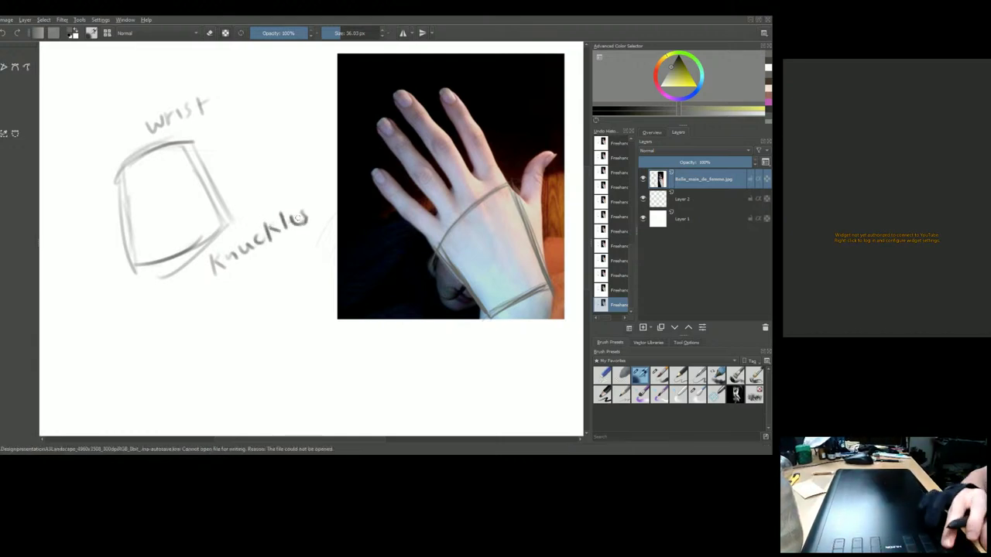
# Step: Undo the handwritten labels and the palm block strokes as far back as possible
pyautogui.hotkey('ctrl', 'z')
pyautogui.hotkey('ctrl', 'z')
pyautogui.hotkey('ctrl', 'z')
pyautogui.hotkey('ctrl', 'z')
pyautogui.hotkey('ctrl', 'z')
pyautogui.hotkey('ctrl', 'z')
pyautogui.hotkey('ctrl', 'z')
pyautogui.hotkey('ctrl', 'z')
pyautogui.hotkey('ctrl', 'z')
pyautogui.hotkey('ctrl', 'z')
pyautogui.hotkey('ctrl', 'z')
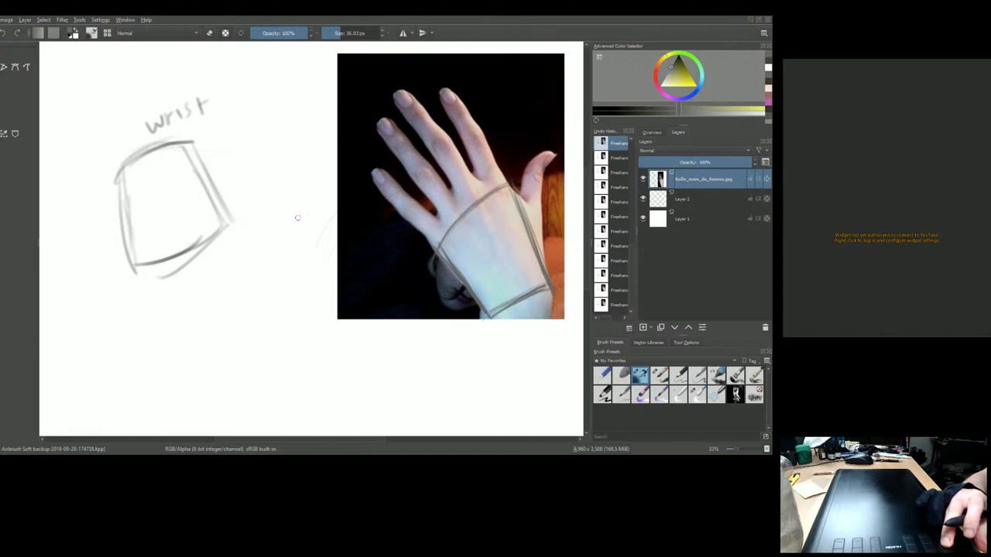
pyautogui.hotkey('ctrl', 'z')
pyautogui.hotkey('ctrl', 'z')
pyautogui.hotkey('ctrl', 'z')
pyautogui.hotkey('ctrl', 'z')
pyautogui.hotkey('ctrl', 'z')
pyautogui.hotkey('ctrl', 'z')
pyautogui.hotkey('ctrl', 'z')
pyautogui.hotkey('ctrl', 'z')
pyautogui.hotkey('ctrl', 'z')
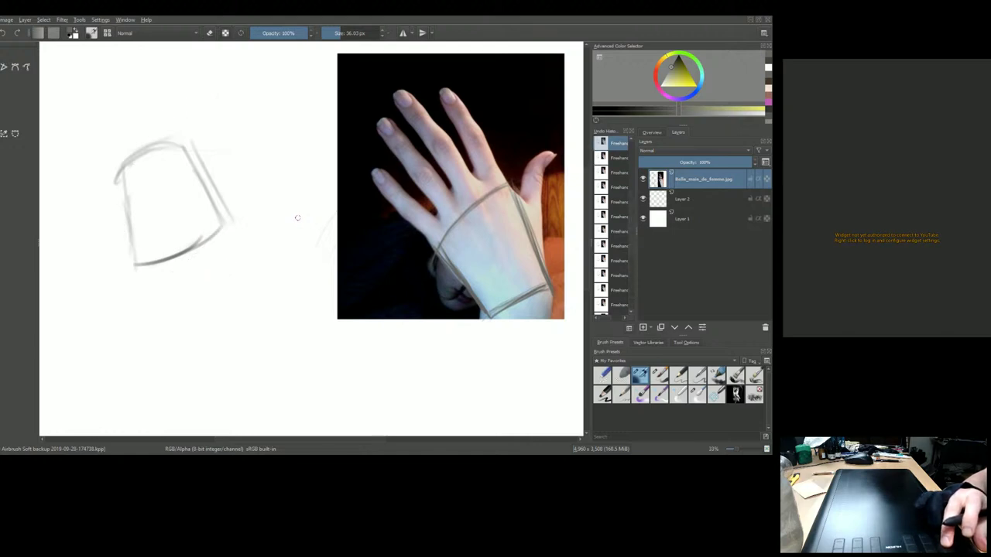
pyautogui.hotkey('ctrl', 'z')
pyautogui.hotkey('ctrl', 'z')
pyautogui.hotkey('ctrl', 'z')
pyautogui.hotkey('ctrl', 'z')
pyautogui.hotkey('ctrl', 'z')
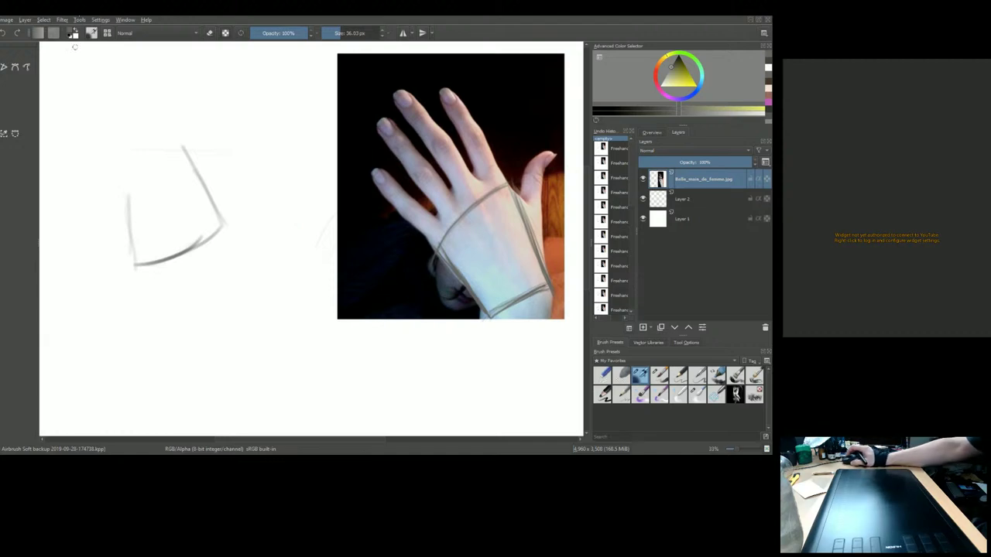
# Step: Erase the remaining edges of the tapered palm block with a much larger eraser
pyautogui.click(209, 33)
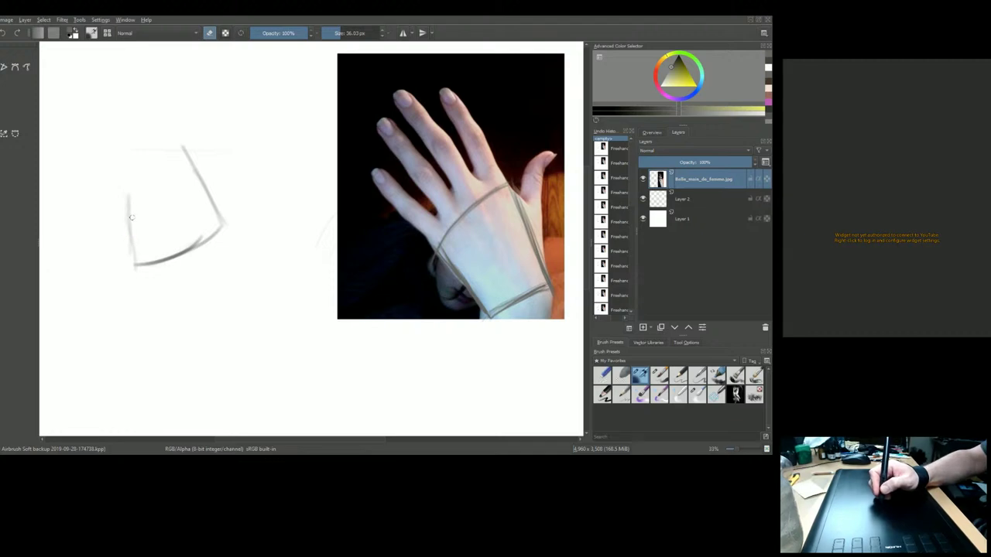
pyautogui.moveTo(121, 184)
pyautogui.keyDown('shift'); pyautogui.mouseDown()
pyautogui.moveTo(170, 181)
pyautogui.moveTo(145, 182)
pyautogui.moveTo(135, 198)
pyautogui.moveTo(135, 228)
pyautogui.moveTo(171, 256)
pyautogui.moveTo(225, 221)
pyautogui.moveTo(185, 134)
pyautogui.moveTo(220, 205)
pyautogui.mouseUp(); pyautogui.keyUp('shift')
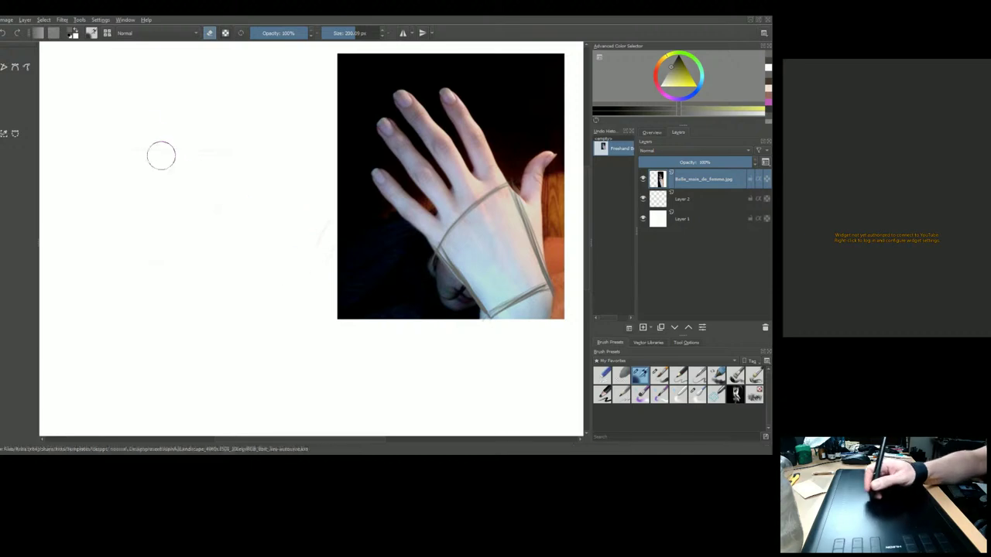
pyautogui.moveTo(161, 155); pyautogui.dragTo(147, 250)
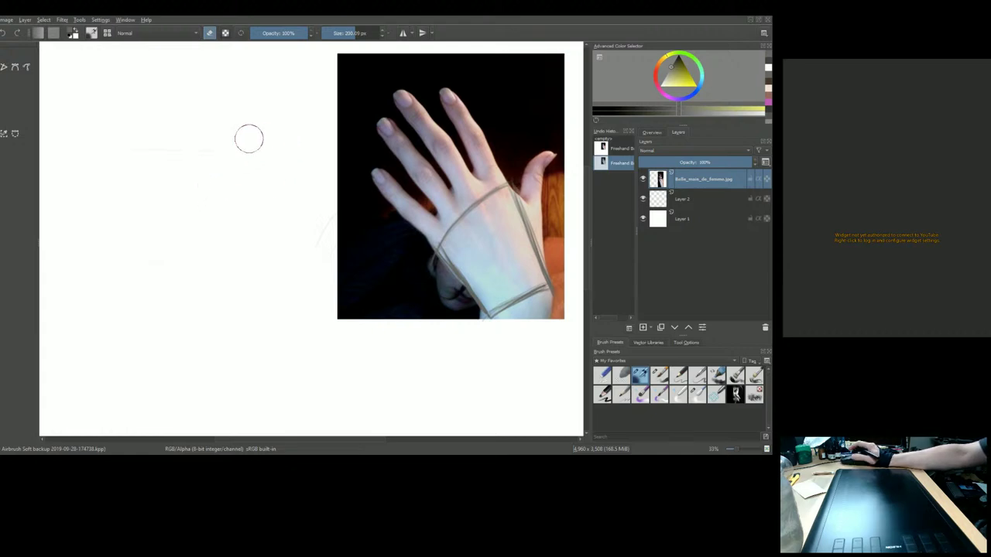
# Step: Shrink the eraser considerably and erase a small spot on the wrist line of the photo's palm outline
pyautogui.press('[')
pyautogui.press('[')
pyautogui.press('[')
pyautogui.press('[')
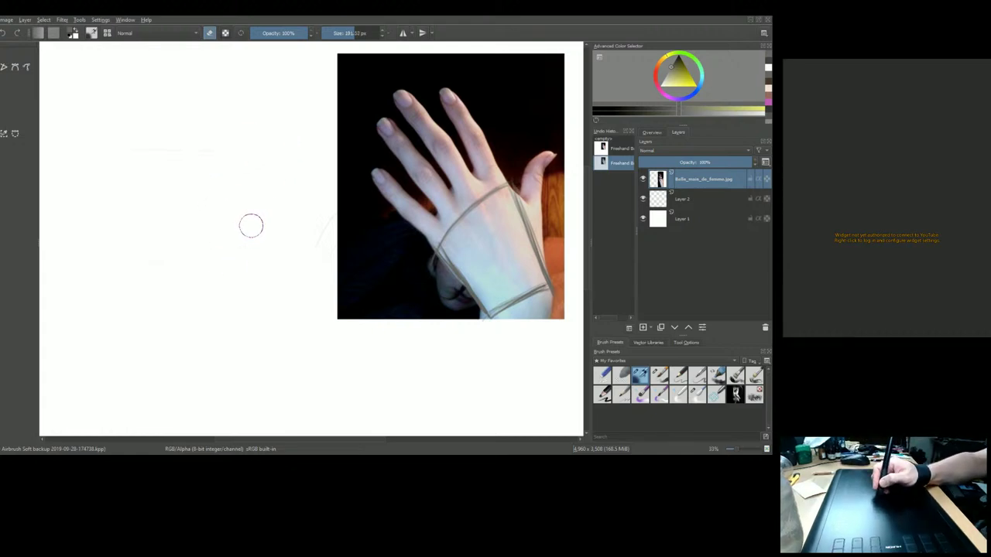
pyautogui.press('[')
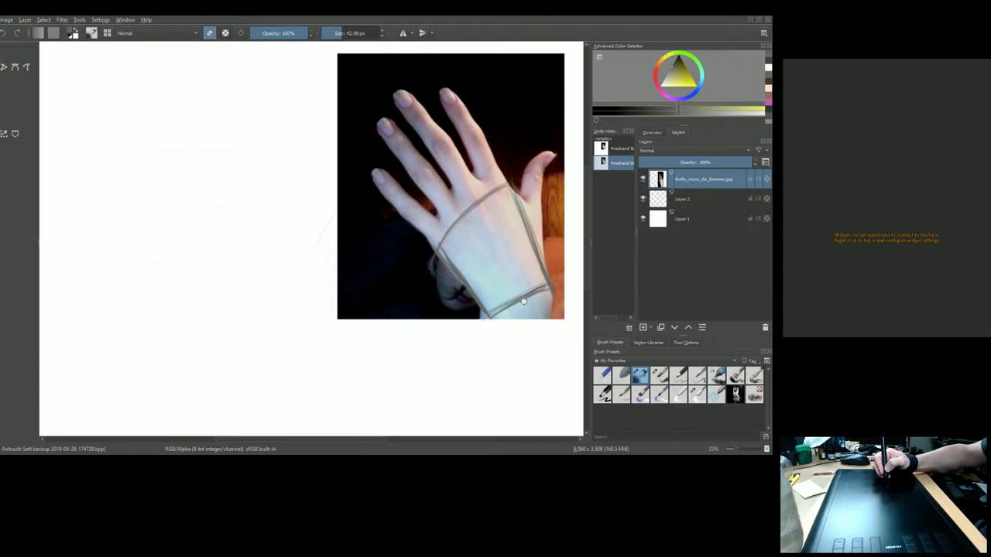
pyautogui.moveTo(521, 300); pyautogui.dragTo(529, 301)
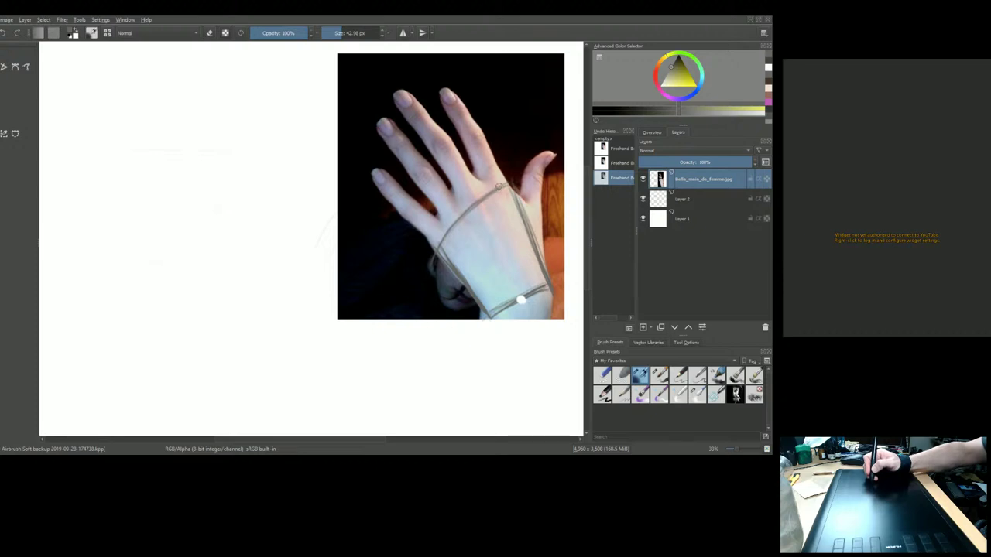
# Step: Switch back to painting, mark four knuckle dots along the photo's knuckle arc, and connect each one to the erased wrist spot with a straight line
pyautogui.moveTo(498, 186); pyautogui.dragTo(449, 239)
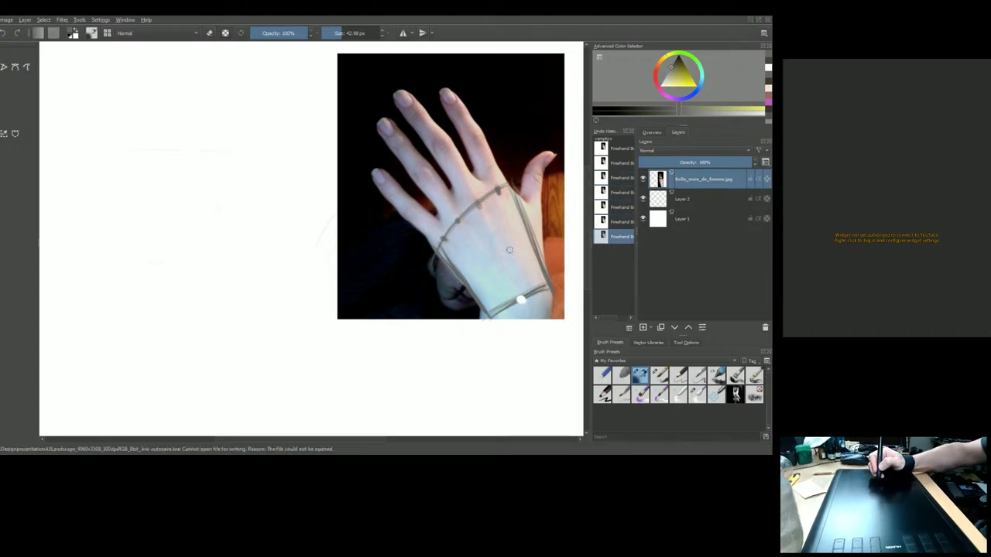
pyautogui.moveTo(480, 209); pyautogui.dragTo(517, 304)
pyautogui.moveTo(500, 191); pyautogui.dragTo(520, 302)
pyautogui.moveTo(457, 220); pyautogui.dragTo(517, 299)
pyautogui.moveTo(443, 241); pyautogui.dragTo(524, 306)
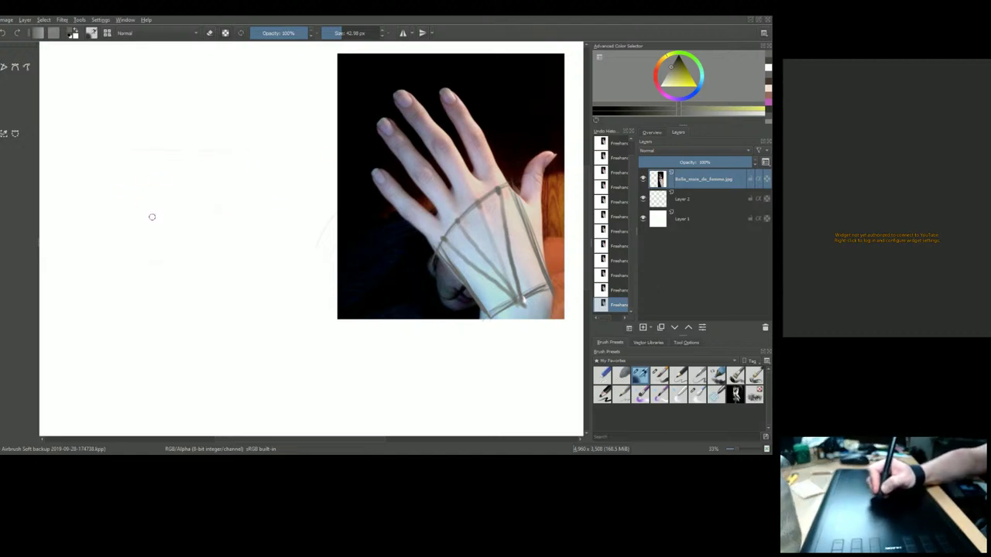
pyautogui.moveTo(121, 230)
pyautogui.mouseDown()
pyautogui.moveTo(193, 201)
pyautogui.moveTo(109, 243)
pyautogui.mouseUp()
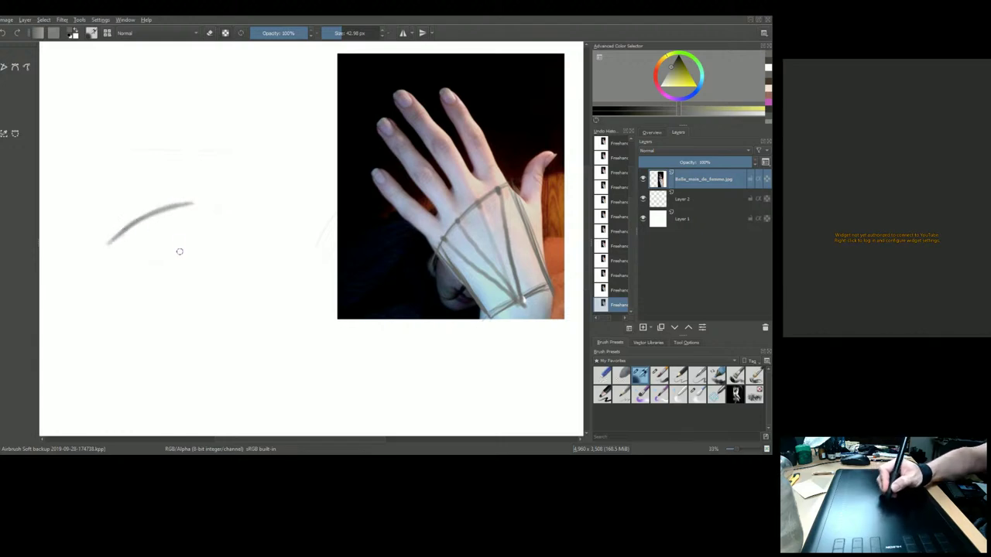
pyautogui.moveTo(160, 206)
pyautogui.mouseDown()
pyautogui.moveTo(99, 248)
pyautogui.moveTo(120, 229)
pyautogui.mouseUp()
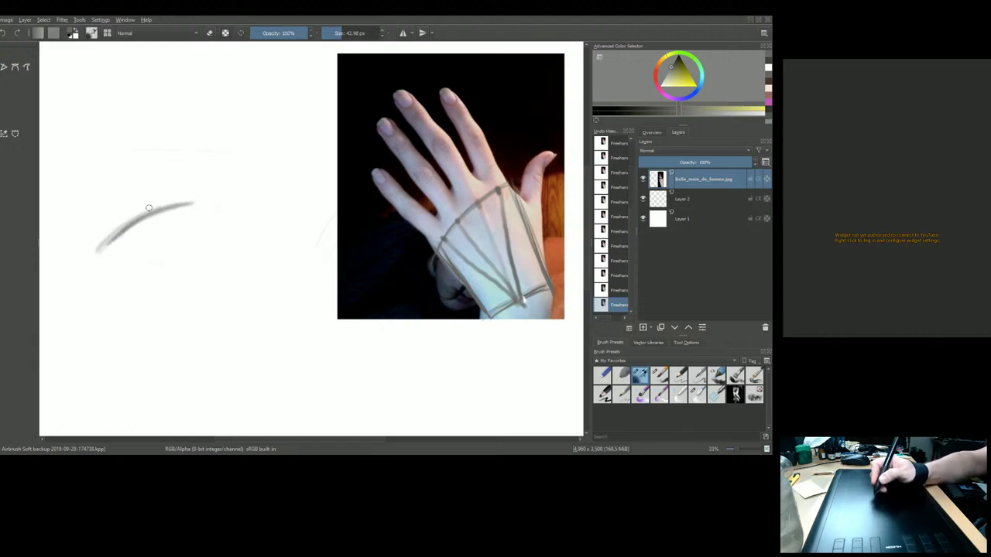
pyautogui.hotkey('ctrl', 'z')
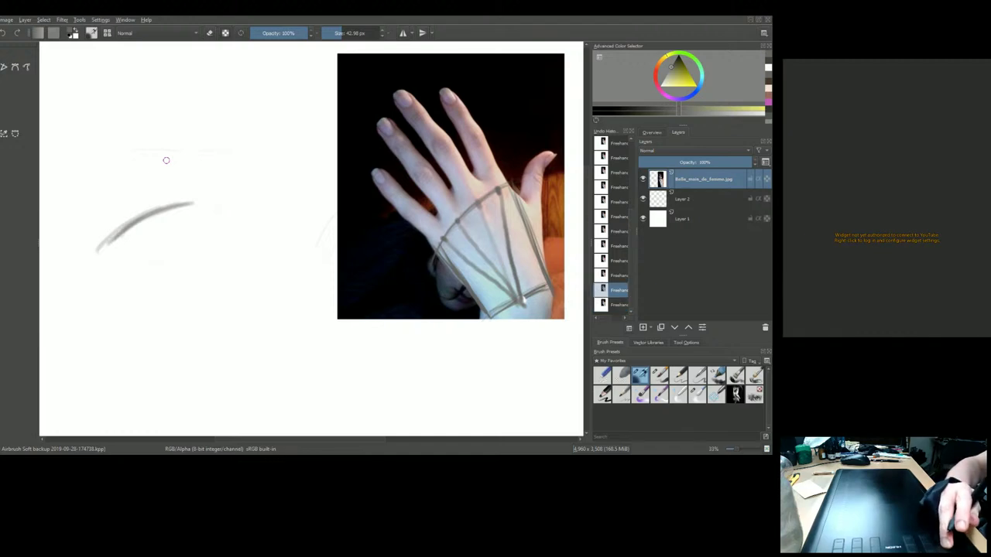
pyautogui.hotkey('ctrl', 'z')
pyautogui.hotkey('ctrl', 'z')
pyautogui.hotkey('ctrl', 'z')
pyautogui.hotkey('ctrl', 'z')
pyautogui.hotkey('ctrl', 'z')
pyautogui.hotkey('ctrl', 'z')
pyautogui.hotkey('ctrl', 'z')
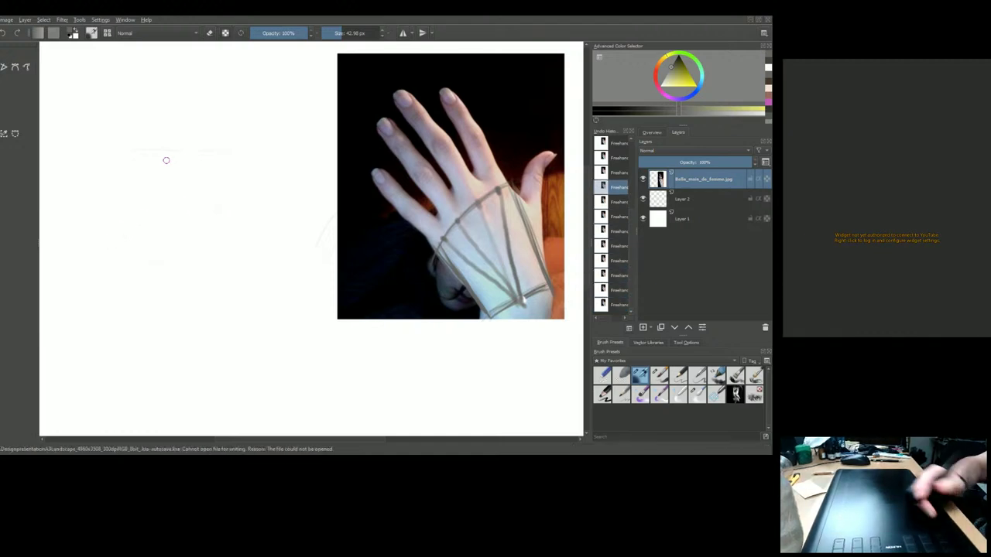
# Step: Sketch a tilted palm block on the blank canvas with a curved knuckle edge, two tapering sides and a wrist line with a centre dot
pyautogui.click(194, 196)
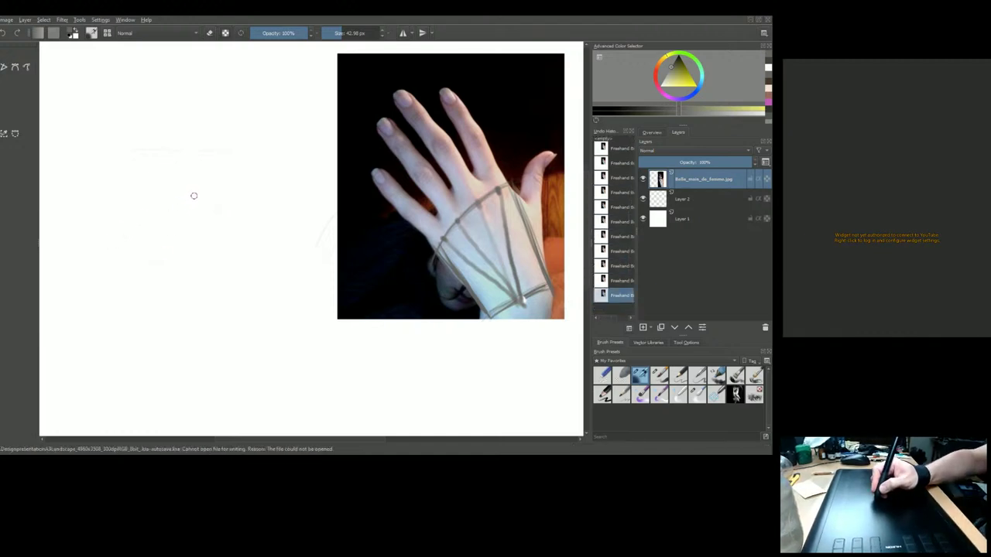
pyautogui.moveTo(194, 196)
pyautogui.mouseDown()
pyautogui.moveTo(147, 222)
pyautogui.moveTo(117, 263)
pyautogui.mouseUp()
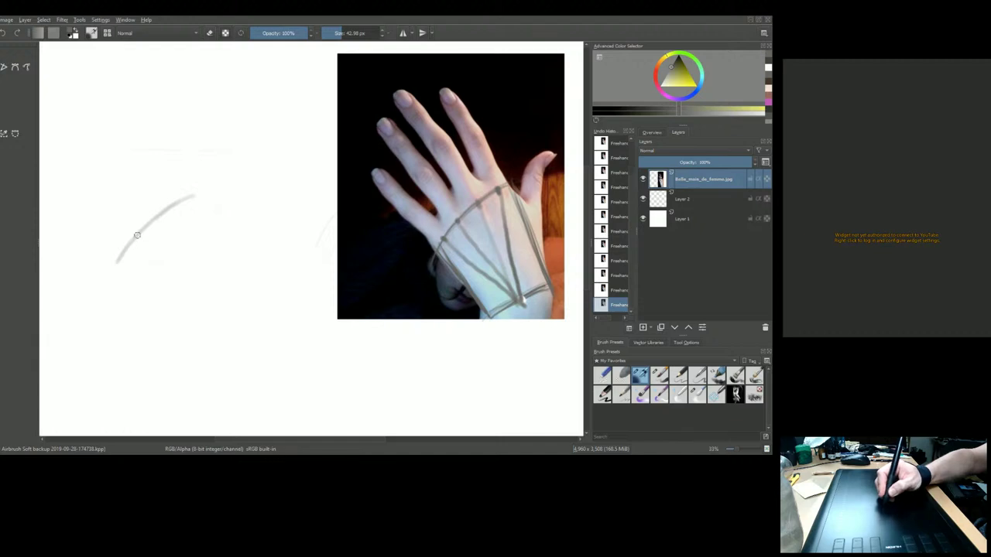
pyautogui.moveTo(193, 196)
pyautogui.mouseDown()
pyautogui.moveTo(129, 247)
pyautogui.moveTo(168, 300)
pyautogui.mouseUp()
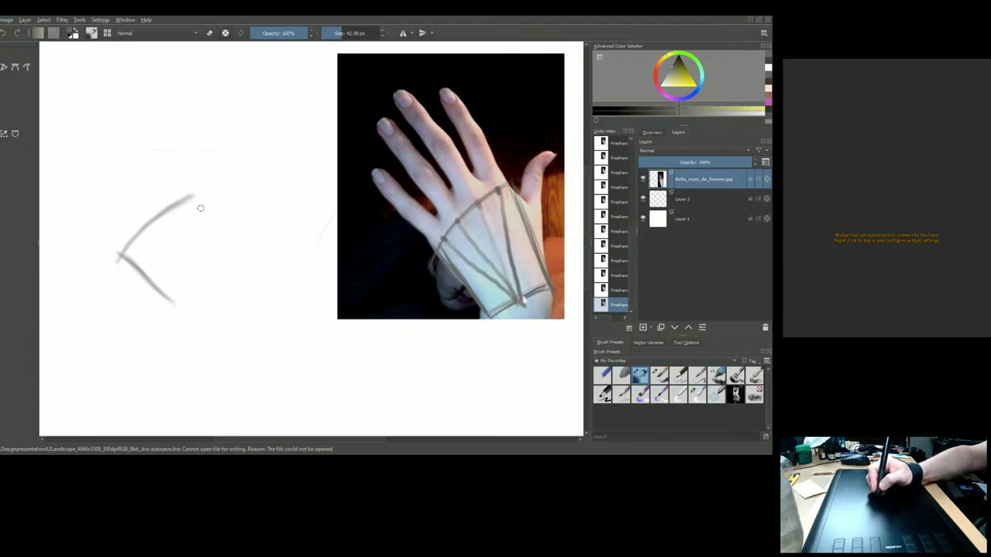
pyautogui.moveTo(198, 190); pyautogui.dragTo(221, 222)
pyautogui.moveTo(197, 189); pyautogui.dragTo(259, 280)
pyautogui.moveTo(213, 204); pyautogui.dragTo(261, 278)
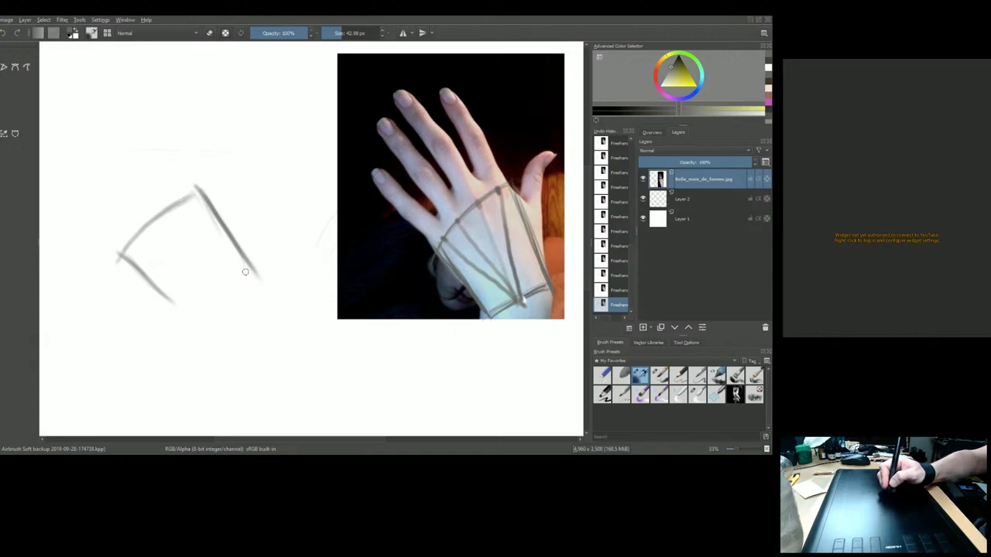
pyautogui.moveTo(119, 255); pyautogui.dragTo(181, 303)
pyautogui.moveTo(141, 271)
pyautogui.mouseDown()
pyautogui.moveTo(193, 316)
pyautogui.moveTo(207, 315)
pyautogui.moveTo(183, 302)
pyautogui.moveTo(211, 317)
pyautogui.moveTo(198, 313)
pyautogui.moveTo(212, 326)
pyautogui.moveTo(194, 315)
pyautogui.moveTo(207, 329)
pyautogui.moveTo(175, 295)
pyautogui.moveTo(205, 327)
pyautogui.mouseUp()
pyautogui.moveTo(168, 295)
pyautogui.mouseDown()
pyautogui.moveTo(202, 325)
pyautogui.moveTo(270, 288)
pyautogui.moveTo(262, 291)
pyautogui.mouseUp()
pyautogui.moveTo(202, 323)
pyautogui.mouseDown()
pyautogui.moveTo(269, 278)
pyautogui.moveTo(247, 263)
pyautogui.moveTo(273, 281)
pyautogui.mouseUp()
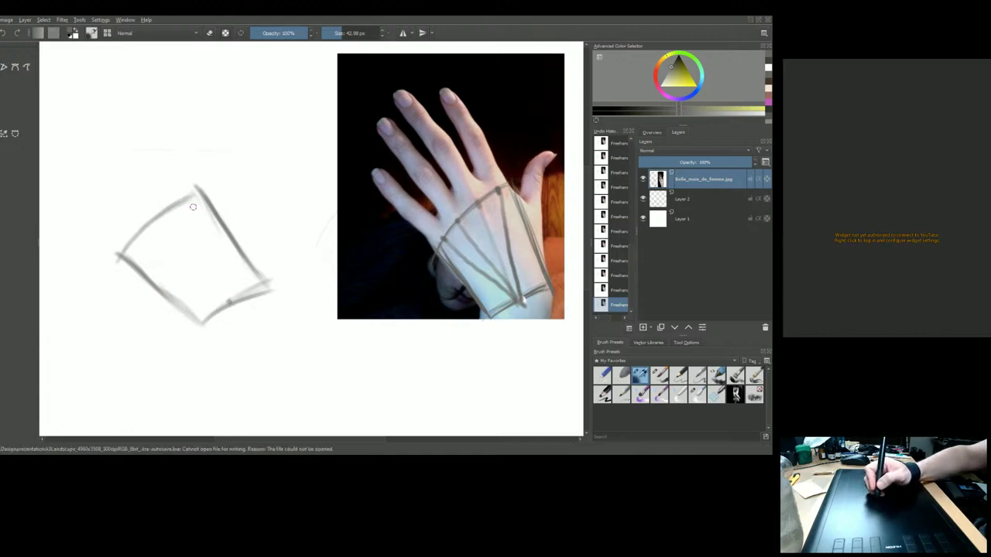
# Step: Draw four lines inside the sketched palm, fanning from the knuckle arc down to the dot on the wrist line
pyautogui.moveTo(189, 193); pyautogui.dragTo(231, 299)
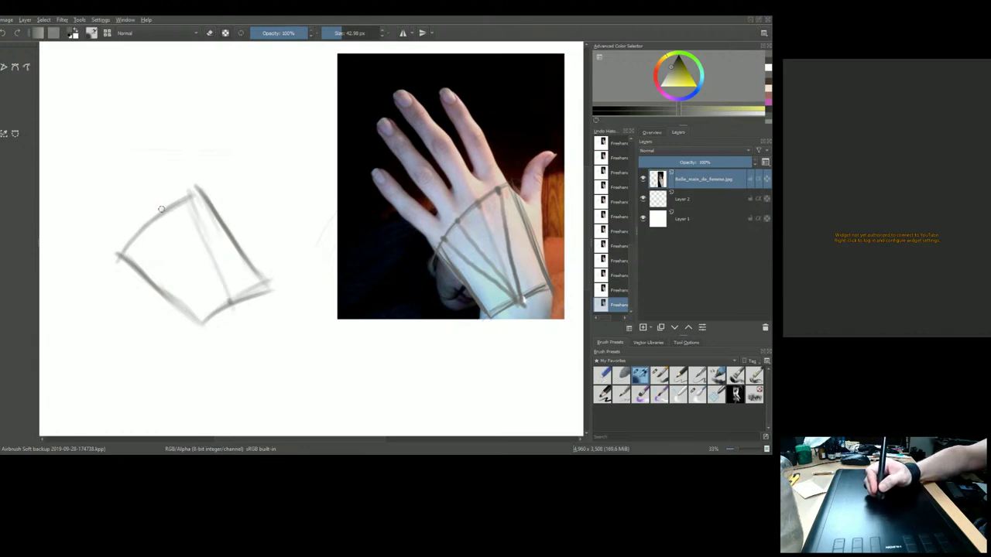
pyautogui.moveTo(162, 207); pyautogui.dragTo(233, 310)
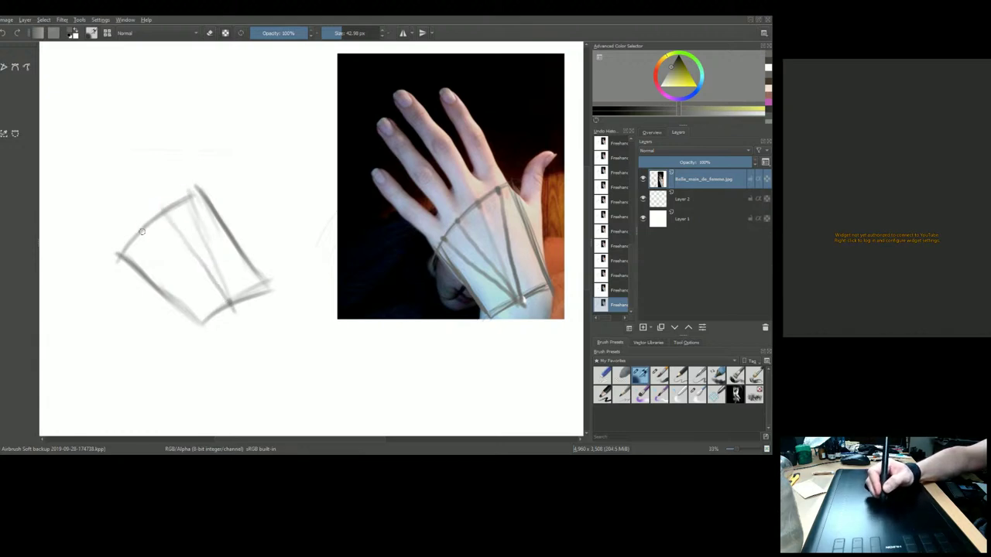
pyautogui.moveTo(141, 231); pyautogui.dragTo(232, 310)
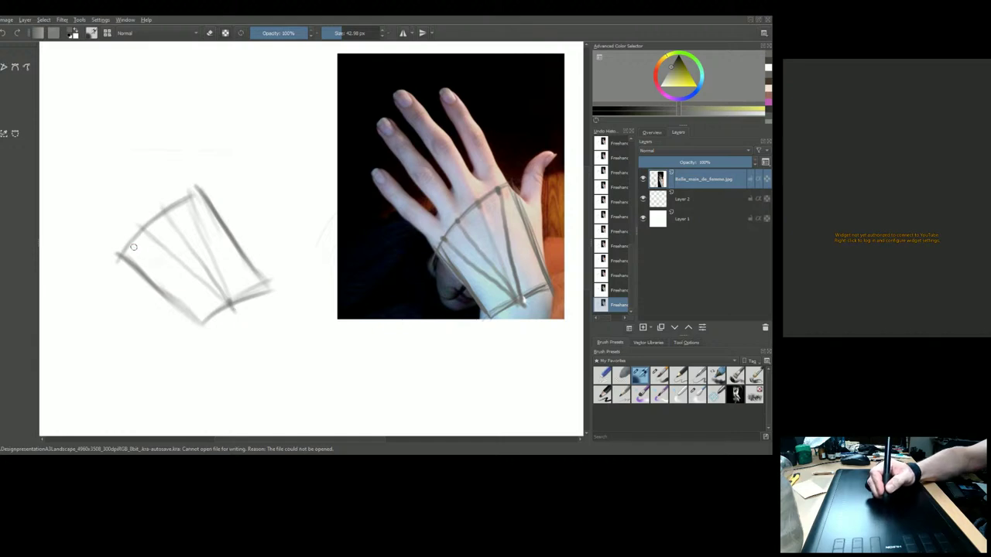
pyautogui.moveTo(130, 244); pyautogui.dragTo(240, 319)
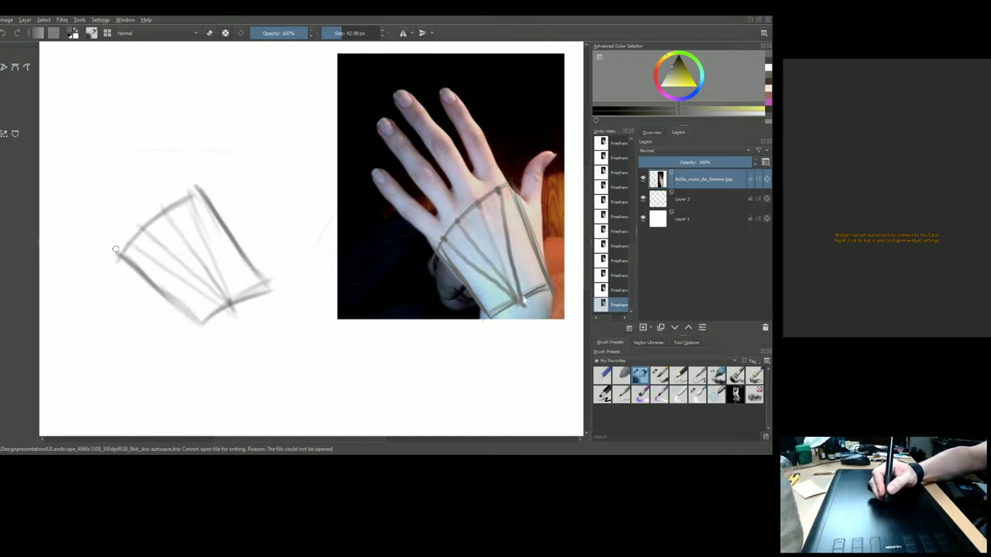
# Step: Reinforce the sketched palm's little-finger edge and draw two forearm lines down from the wrist corners
pyautogui.moveTo(115, 250); pyautogui.dragTo(209, 336)
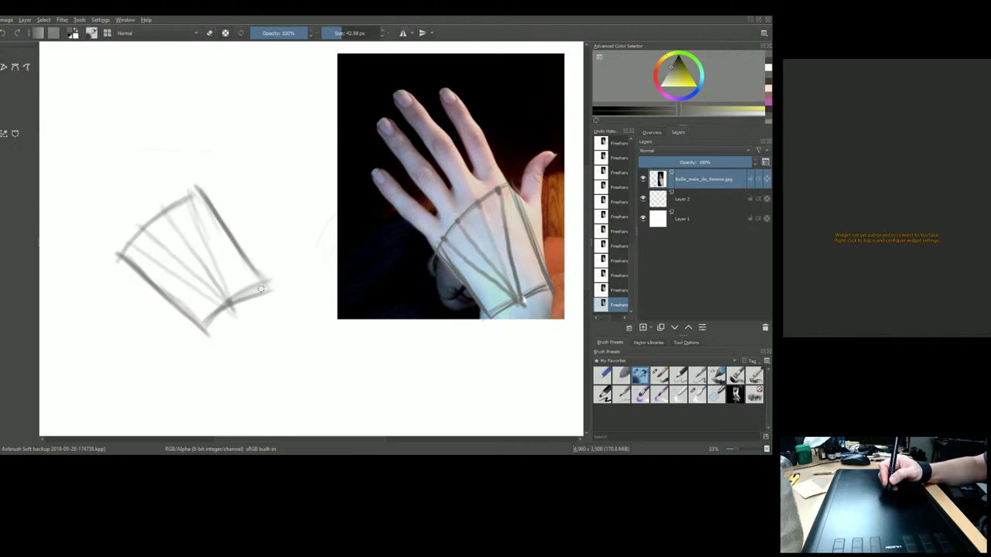
pyautogui.moveTo(264, 284)
pyautogui.mouseDown()
pyautogui.moveTo(228, 307)
pyautogui.moveTo(264, 327)
pyautogui.moveTo(265, 283)
pyautogui.moveTo(262, 370)
pyautogui.mouseUp()
pyautogui.moveTo(203, 326)
pyautogui.mouseDown()
pyautogui.moveTo(204, 373)
pyautogui.moveTo(204, 327)
pyautogui.moveTo(191, 388)
pyautogui.mouseUp()
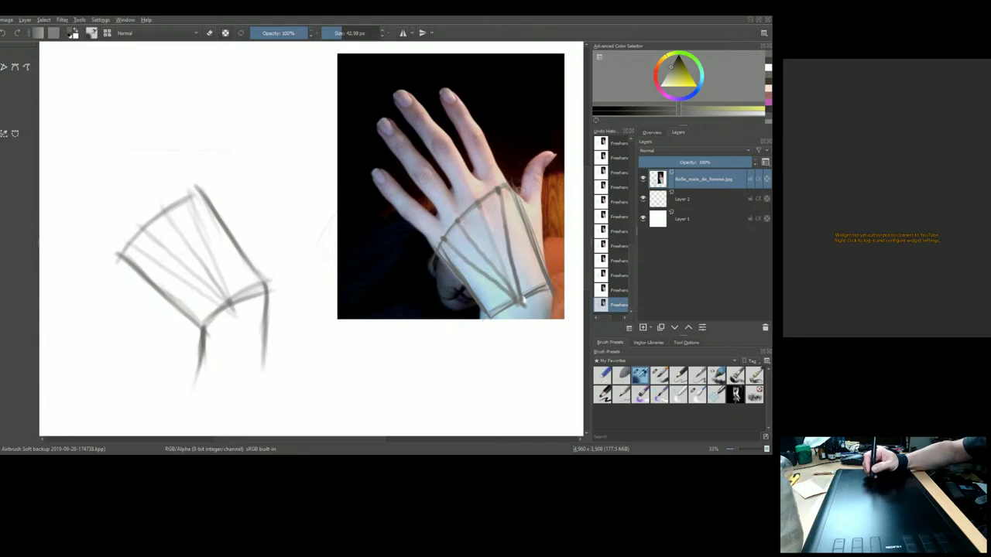
# Step: Outline the triangular thumb base beside the palm on the photo and add the same wedge to the sketched palm block
pyautogui.moveTo(502, 184)
pyautogui.mouseDown()
pyautogui.moveTo(529, 204)
pyautogui.moveTo(545, 281)
pyautogui.moveTo(545, 255)
pyautogui.mouseUp()
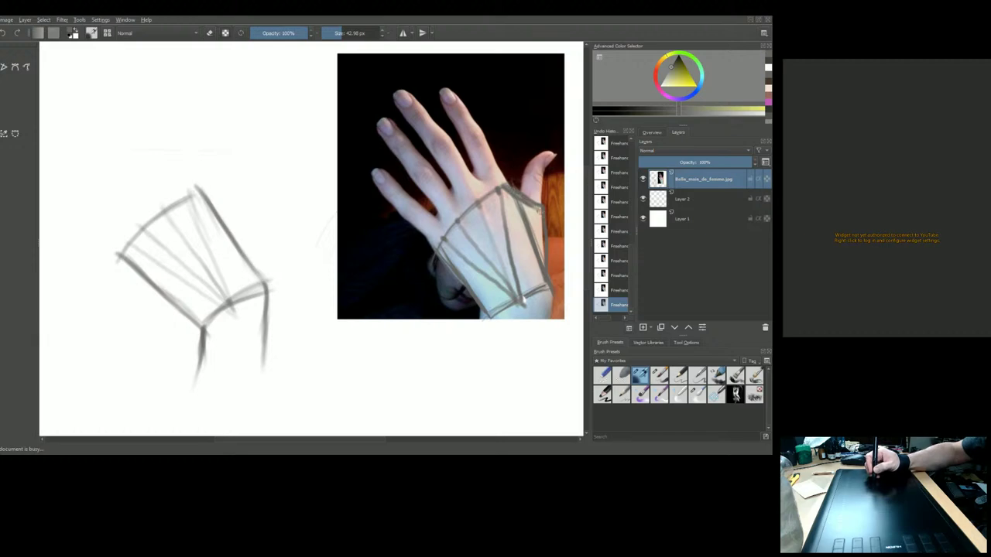
pyautogui.moveTo(530, 222); pyautogui.dragTo(545, 271)
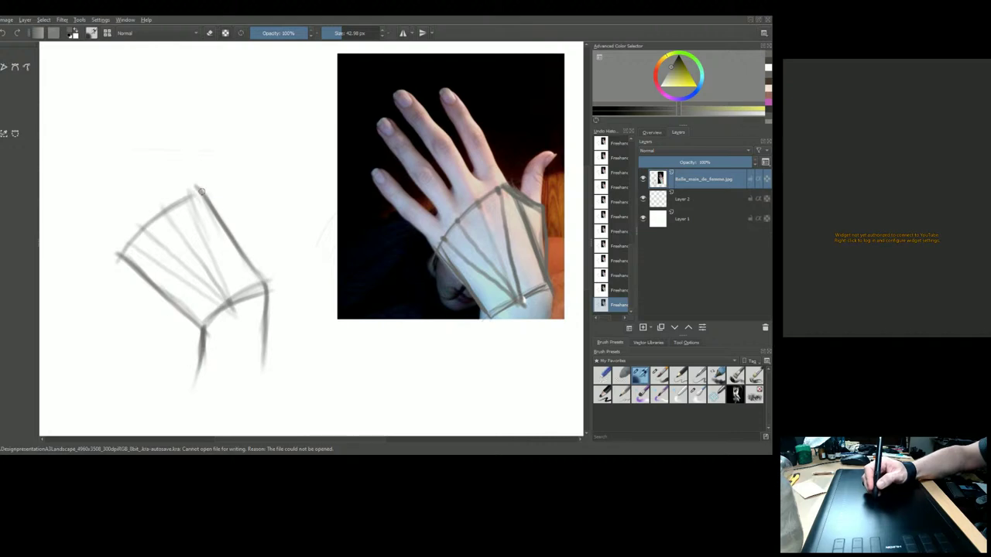
pyautogui.moveTo(202, 194); pyautogui.dragTo(242, 219)
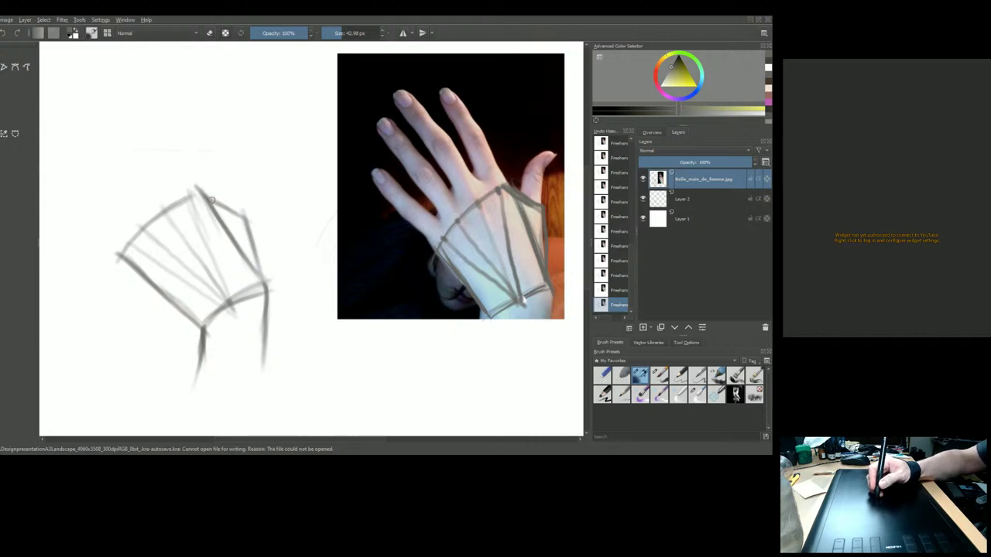
pyautogui.moveTo(217, 200); pyautogui.dragTo(242, 210)
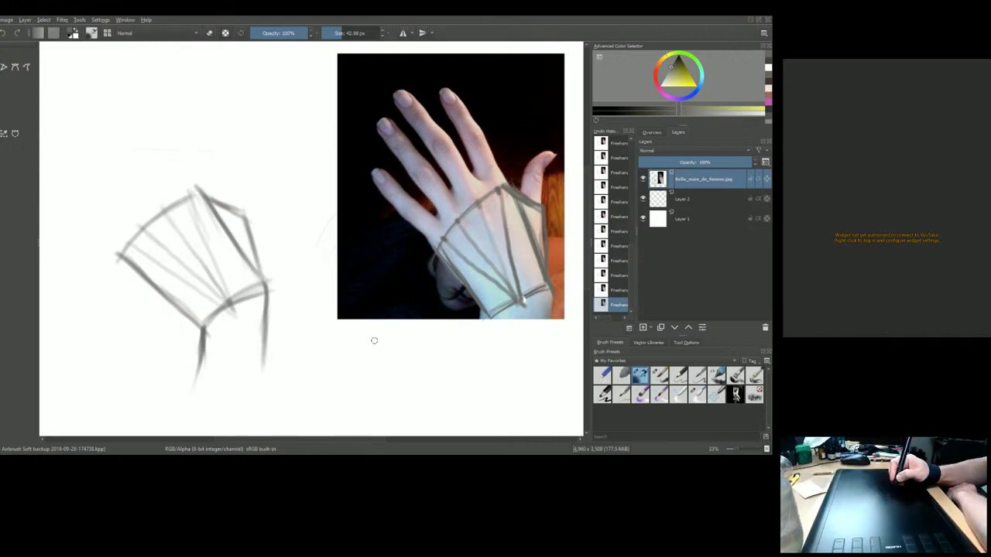
# Step: Handwrite "2:3", "Fibonacci Number" and "Golden Ratio" on the canvas below the reference photo
pyautogui.moveTo(374, 340)
pyautogui.mouseDown()
pyautogui.moveTo(402, 339)
pyautogui.moveTo(401, 348)
pyautogui.moveTo(342, 353)
pyautogui.moveTo(343, 373)
pyautogui.moveTo(366, 363)
pyautogui.moveTo(480, 368)
pyautogui.moveTo(481, 353)
pyautogui.moveTo(489, 364)
pyautogui.moveTo(497, 353)
pyautogui.moveTo(558, 354)
pyautogui.mouseUp()
pyautogui.click(447, 351)
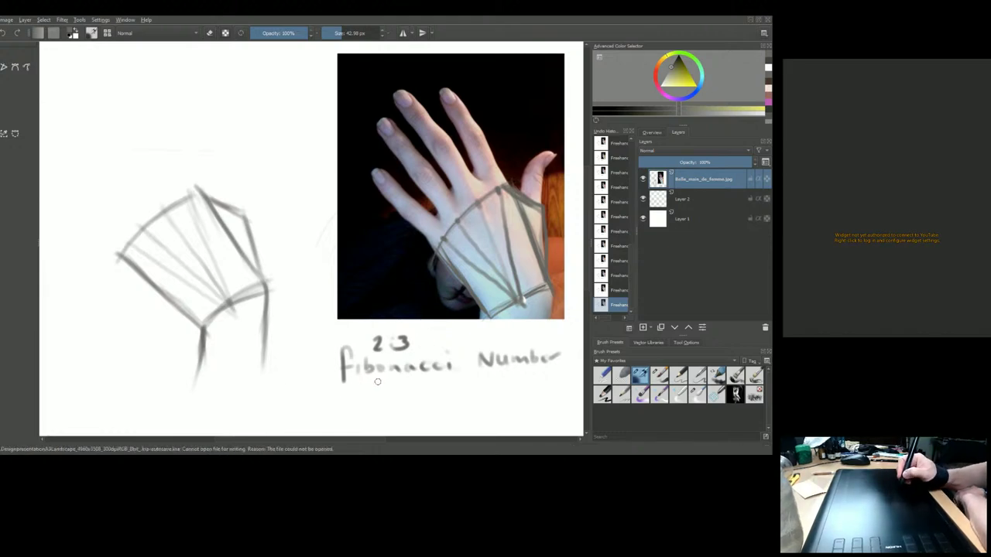
pyautogui.moveTo(373, 378)
pyautogui.mouseDown()
pyautogui.moveTo(367, 393)
pyautogui.moveTo(395, 377)
pyautogui.moveTo(411, 393)
pyautogui.moveTo(458, 380)
pyautogui.moveTo(462, 394)
pyautogui.moveTo(495, 373)
pyautogui.moveTo(512, 390)
pyautogui.moveTo(521, 380)
pyautogui.mouseUp()
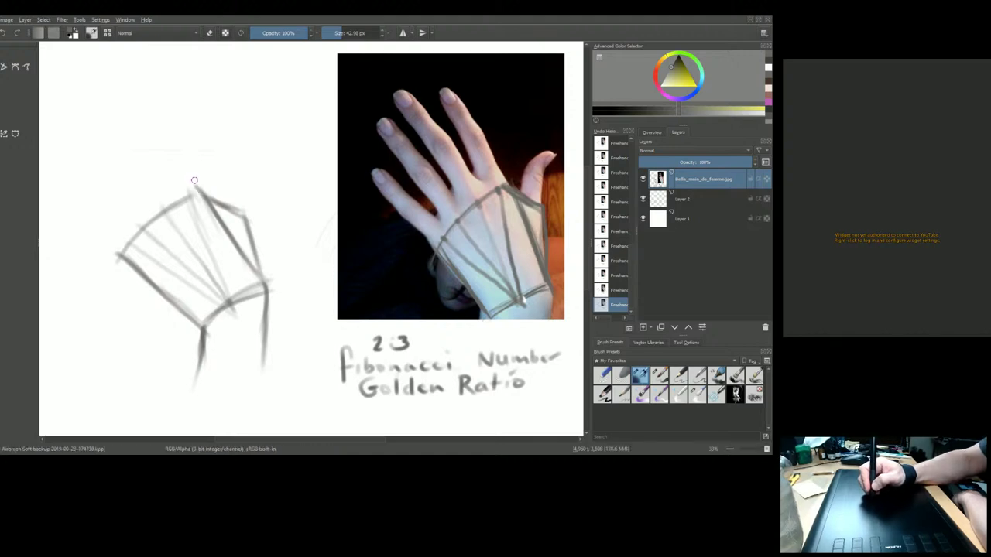
# Step: Mark the index finger's joints on the photo and number neighbouring segments 2 and 3 on and beside the finger
pyautogui.moveTo(496, 127)
pyautogui.mouseDown()
pyautogui.moveTo(463, 143)
pyautogui.moveTo(488, 170)
pyautogui.moveTo(476, 175)
pyautogui.moveTo(485, 162)
pyautogui.mouseUp()
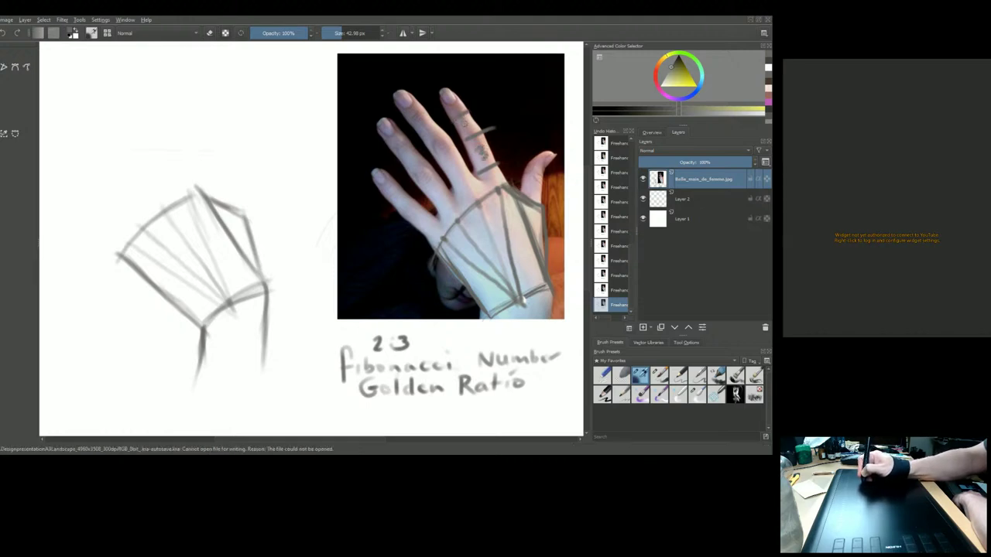
pyautogui.moveTo(466, 119); pyautogui.dragTo(469, 125)
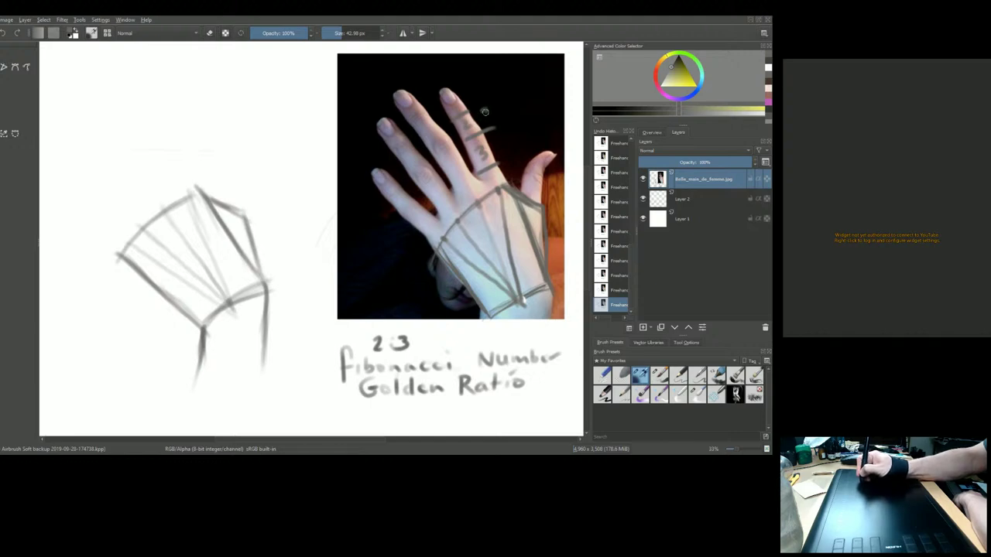
pyautogui.moveTo(484, 112); pyautogui.dragTo(480, 108)
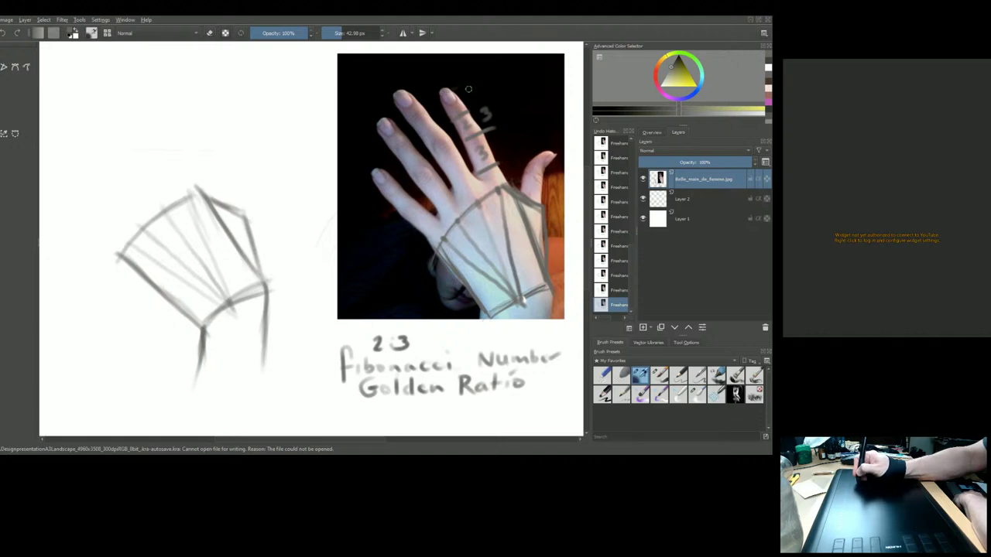
pyautogui.moveTo(464, 91); pyautogui.dragTo(468, 94)
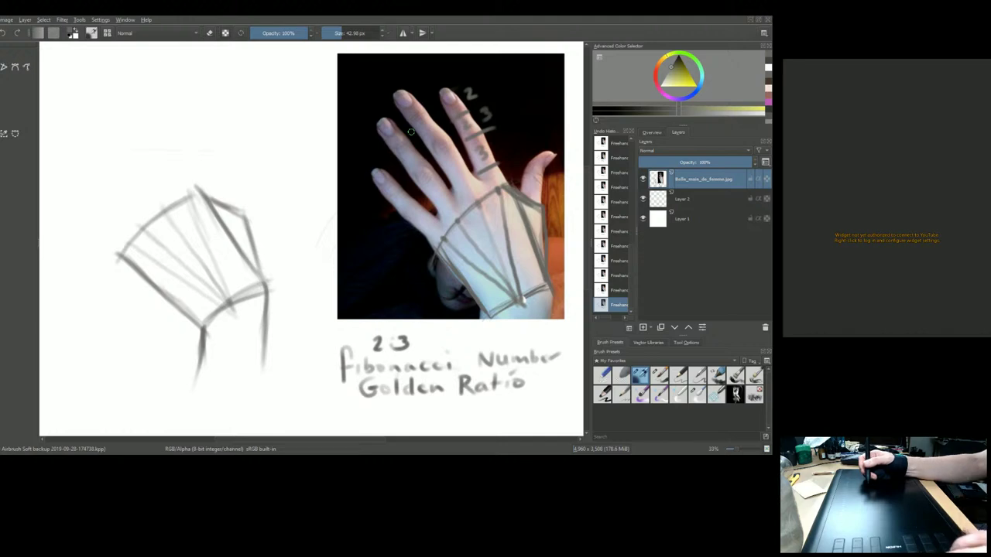
# Step: Undo the joint marks and segment numbers on the photo's index finger
pyautogui.hotkey('ctrl', 'z')
pyautogui.hotkey('ctrl', 'z')
pyautogui.hotkey('ctrl', 'z')
pyautogui.hotkey('ctrl', 'z')
pyautogui.hotkey('ctrl', 'z')
pyautogui.hotkey('ctrl', 'z')
pyautogui.hotkey('ctrl', 'z')
pyautogui.hotkey('ctrl', 'z')
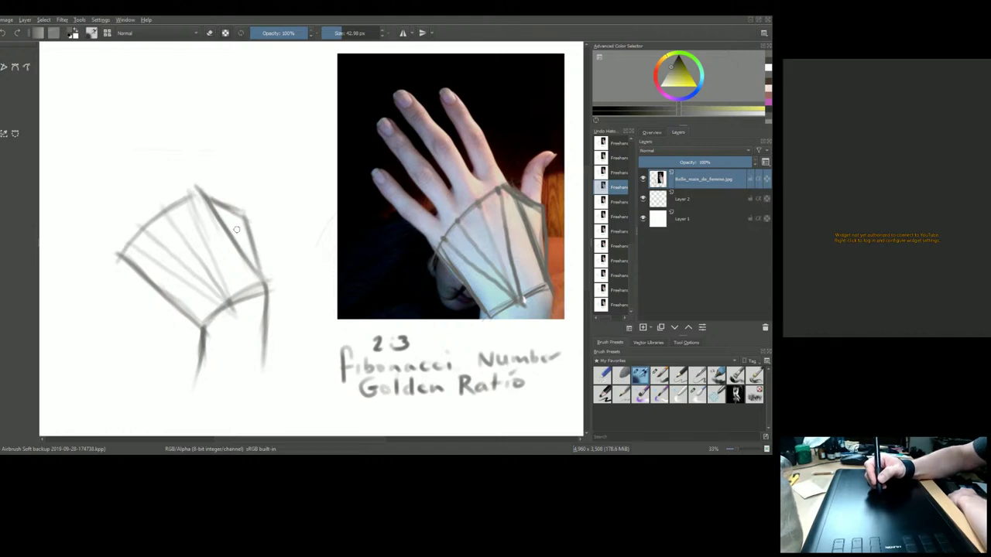
# Step: Sketch the index finger's base segment as a narrow tapered block rising from the index knuckle of the sketched palm
pyautogui.click(200, 199)
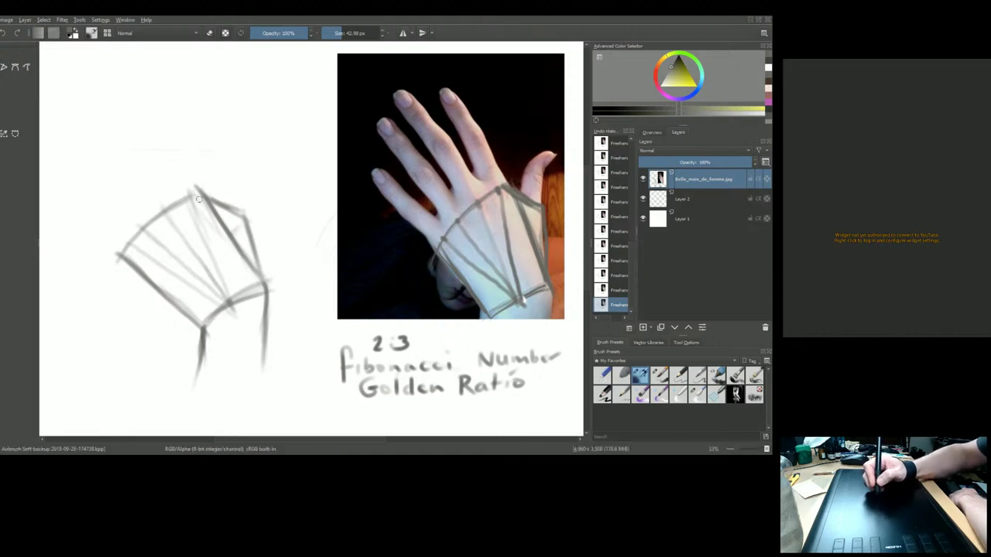
pyautogui.moveTo(178, 155)
pyautogui.mouseDown()
pyautogui.moveTo(200, 192)
pyautogui.moveTo(192, 184)
pyautogui.mouseUp()
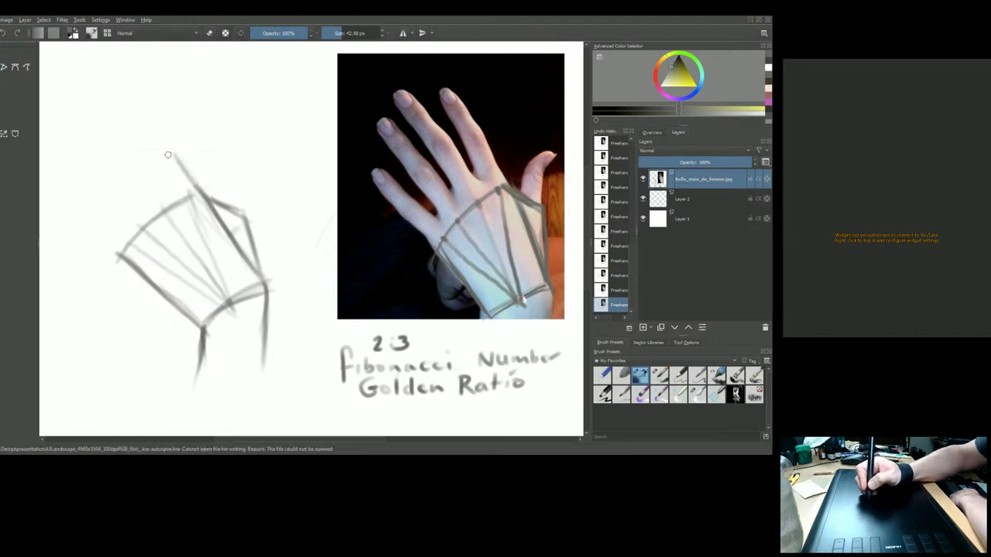
pyautogui.moveTo(175, 151); pyautogui.dragTo(197, 181)
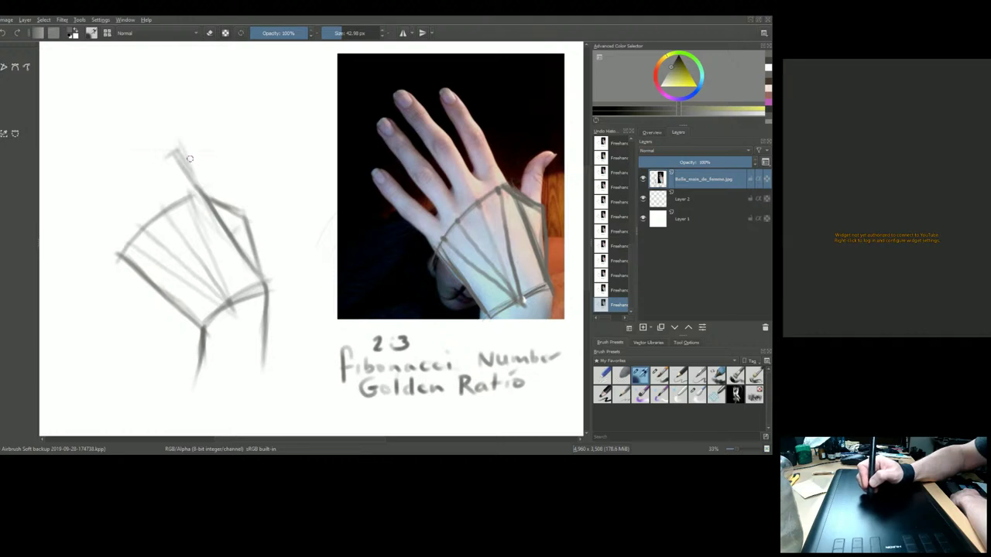
pyautogui.moveTo(182, 142)
pyautogui.mouseDown()
pyautogui.moveTo(193, 180)
pyautogui.moveTo(188, 171)
pyautogui.mouseUp()
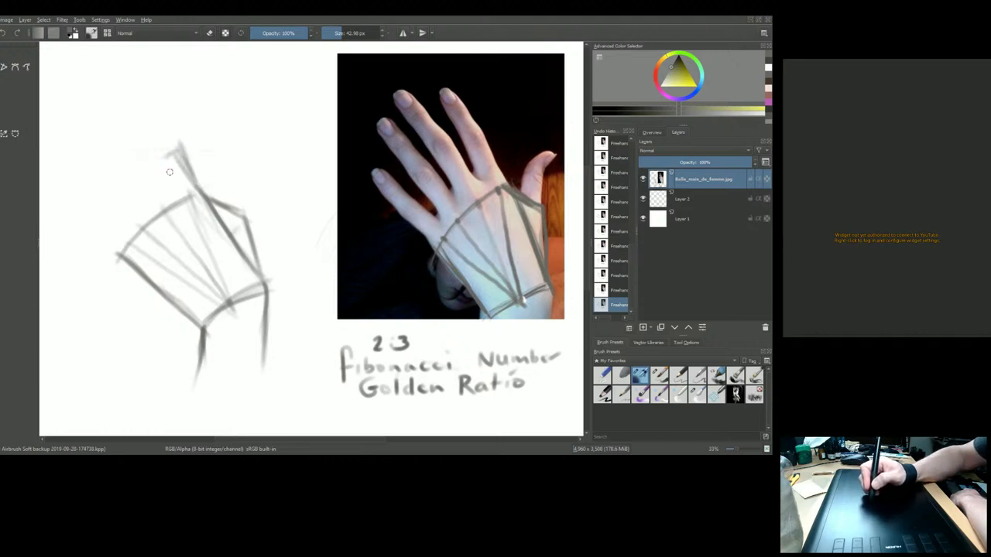
pyautogui.moveTo(169, 169); pyautogui.dragTo(178, 197)
pyautogui.moveTo(181, 150); pyautogui.dragTo(195, 193)
pyautogui.moveTo(169, 164)
pyautogui.mouseDown()
pyautogui.moveTo(165, 154)
pyautogui.moveTo(180, 144)
pyautogui.mouseUp()
pyautogui.moveTo(179, 144); pyautogui.dragTo(186, 154)
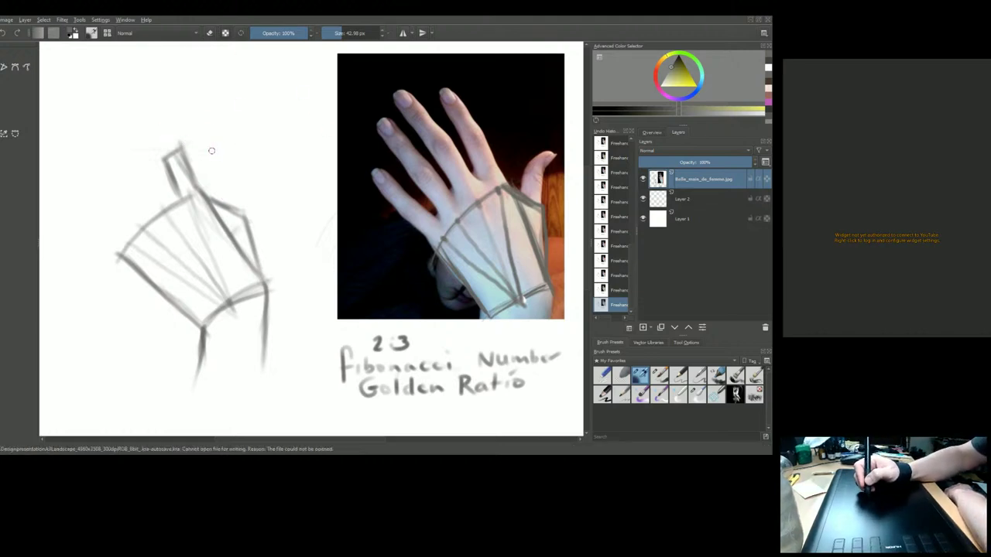
# Step: Add the index finger's middle segment and rounded fingertip, numbering the base segment 3 and the middle segment 2
pyautogui.moveTo(202, 151); pyautogui.dragTo(201, 172)
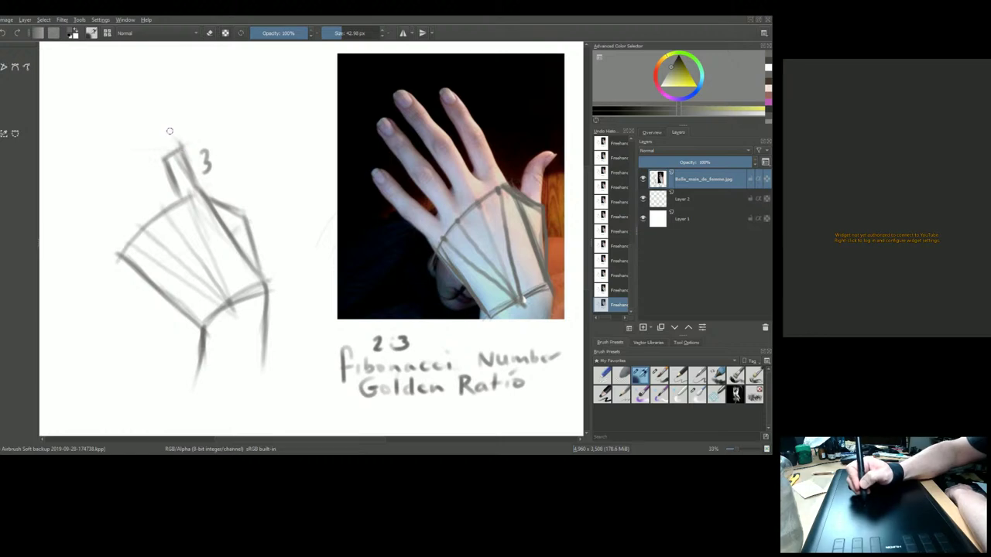
pyautogui.moveTo(161, 121)
pyautogui.mouseDown()
pyautogui.moveTo(179, 146)
pyautogui.moveTo(162, 161)
pyautogui.moveTo(147, 132)
pyautogui.moveTo(191, 133)
pyautogui.mouseUp()
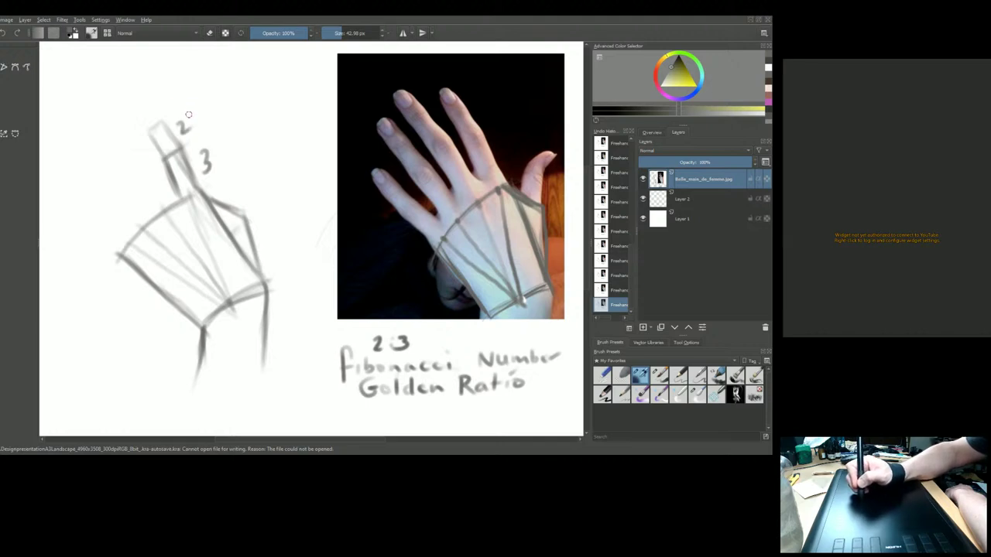
pyautogui.moveTo(147, 154); pyautogui.dragTo(149, 146)
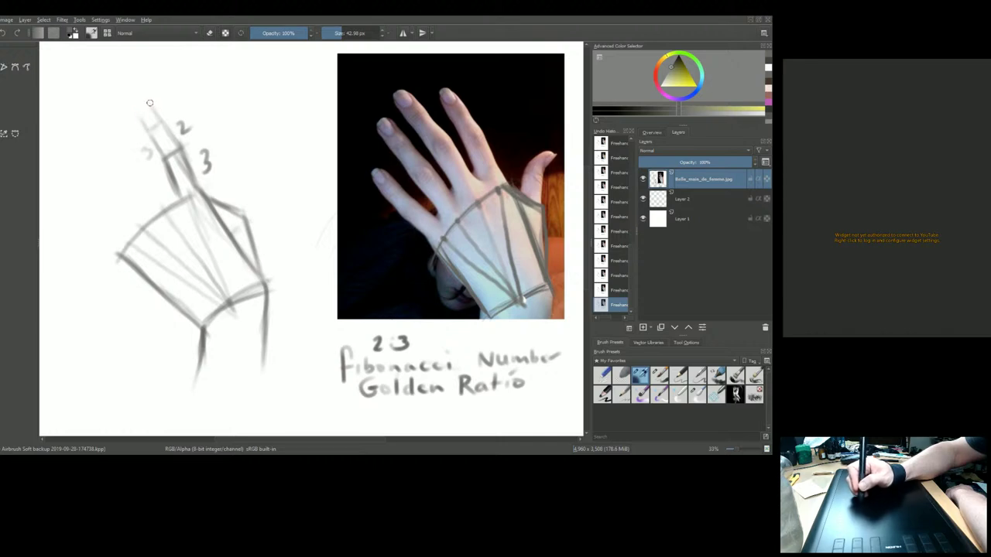
pyautogui.moveTo(147, 102)
pyautogui.mouseDown()
pyautogui.moveTo(143, 118)
pyautogui.moveTo(161, 116)
pyautogui.moveTo(165, 127)
pyautogui.mouseUp()
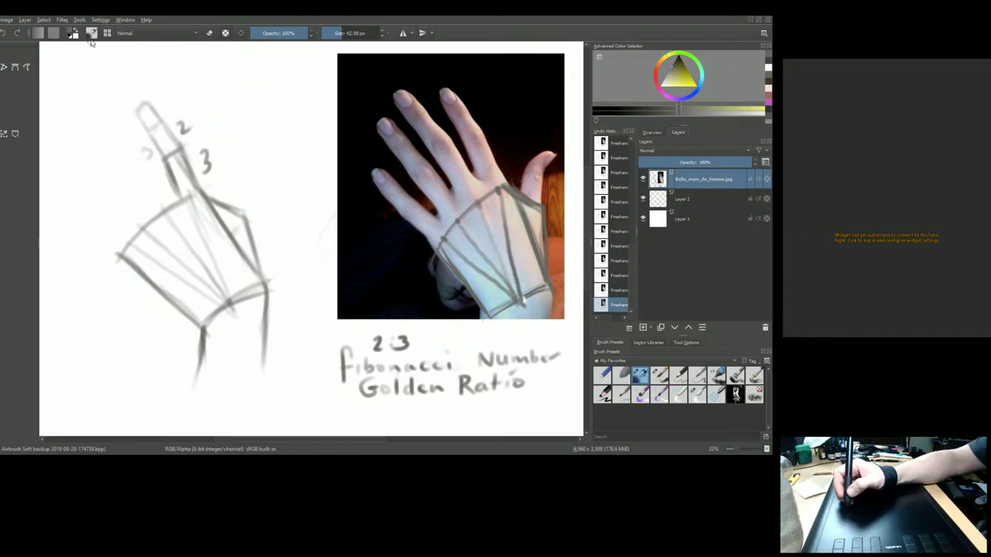
# Step: Erase the segment numbers beside the sketched index finger and return to painting
pyautogui.click(209, 33)
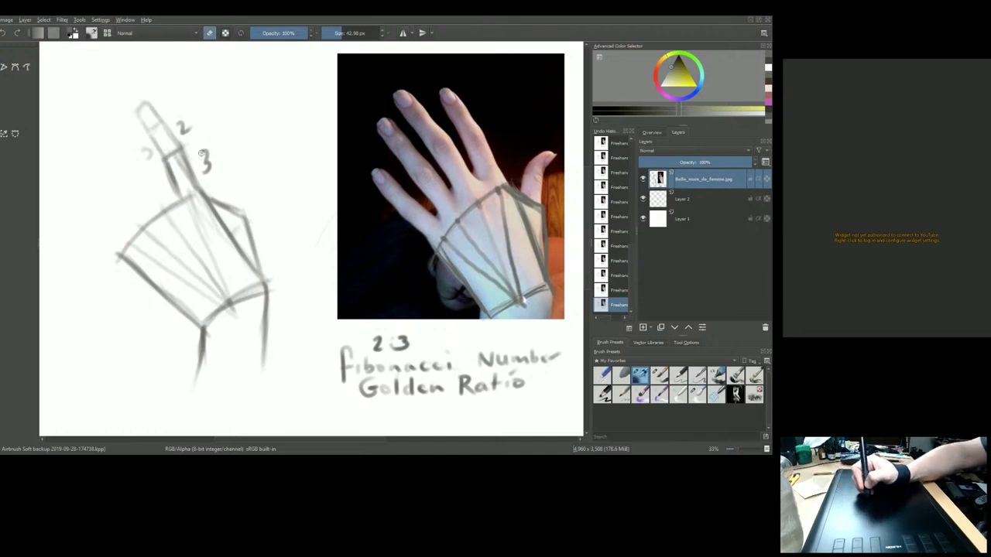
pyautogui.moveTo(206, 144)
pyautogui.mouseDown()
pyautogui.moveTo(208, 160)
pyautogui.moveTo(177, 123)
pyautogui.moveTo(191, 130)
pyautogui.moveTo(153, 158)
pyautogui.moveTo(140, 147)
pyautogui.moveTo(184, 167)
pyautogui.mouseUp()
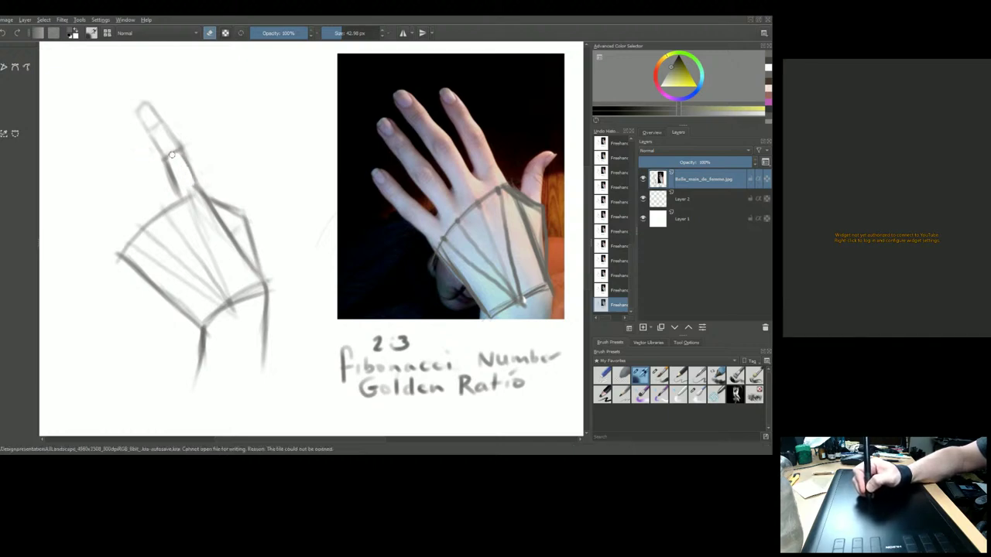
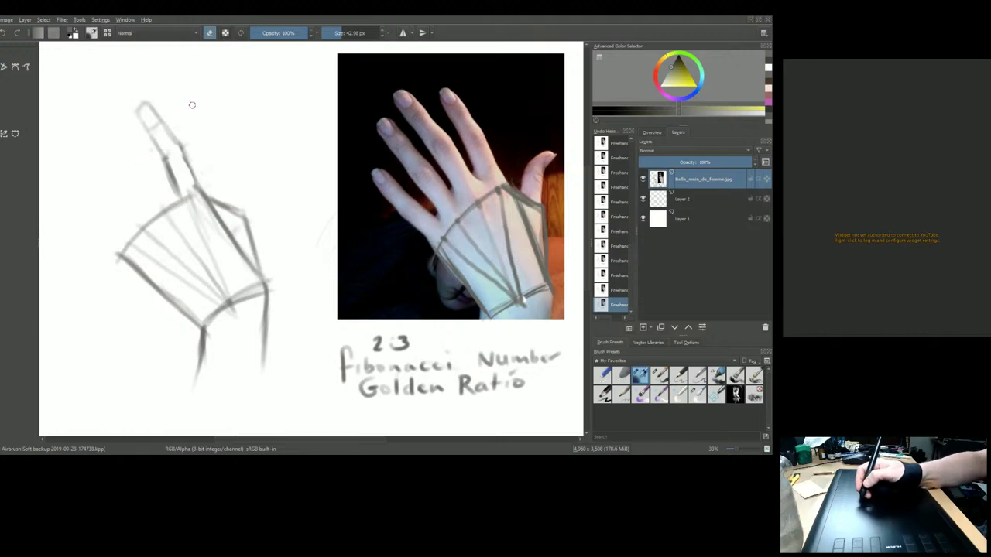
pyautogui.press('e')
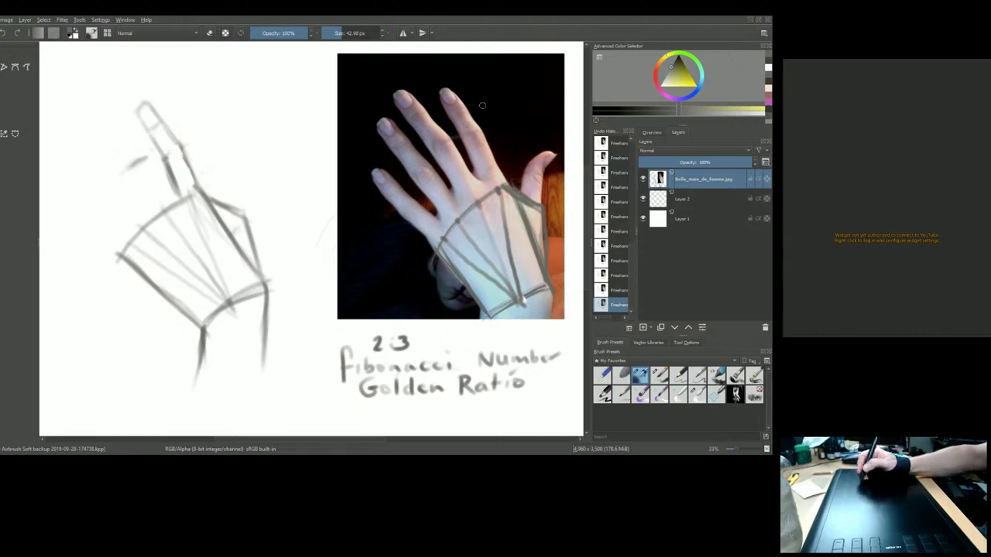
# Step: Sketch the middle finger's base segment beside the index finger, using the reference photo for its joint position
pyautogui.scroll(5, 481, 106)
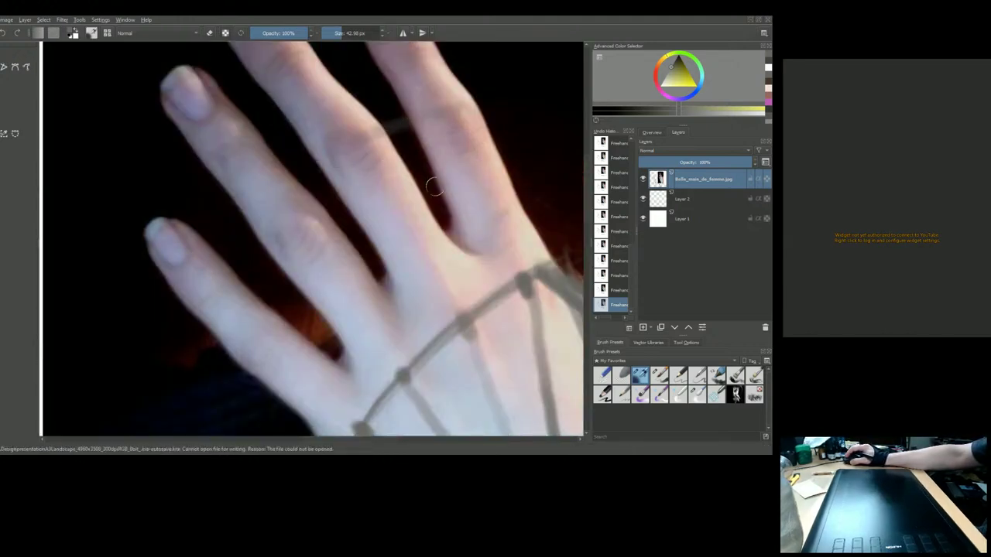
pyautogui.scroll(-5, 457, 178)
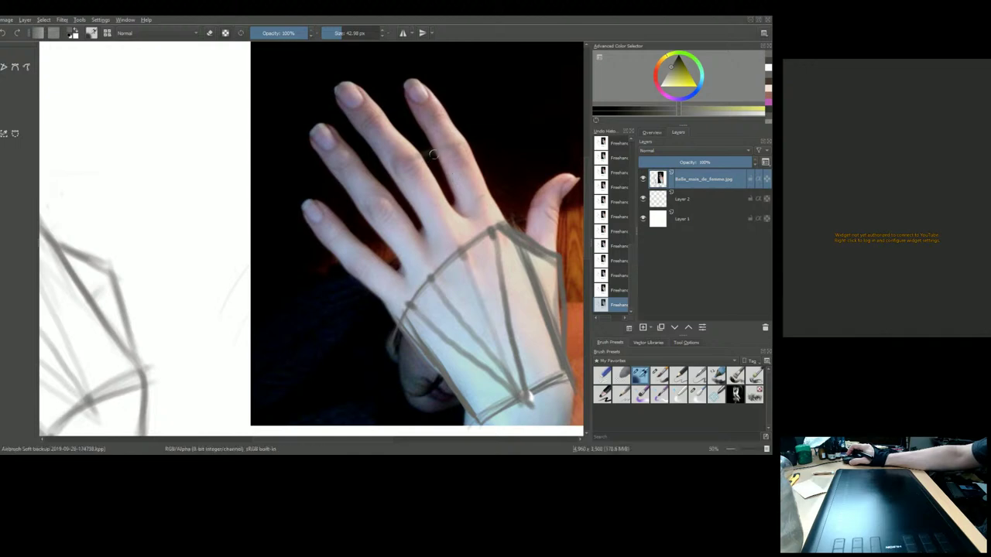
pyautogui.scroll(-3, 382, 177)
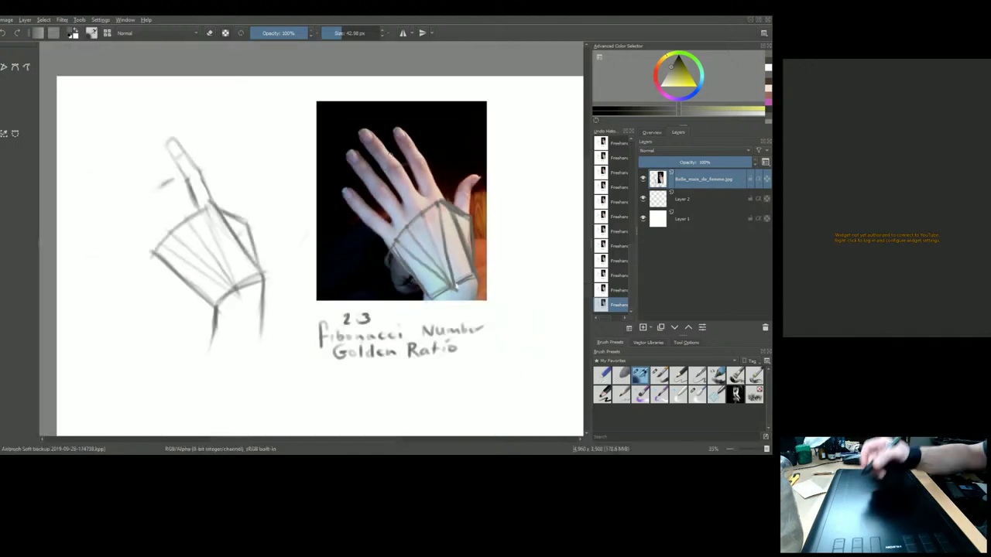
pyautogui.scroll(-1, 190, 197)
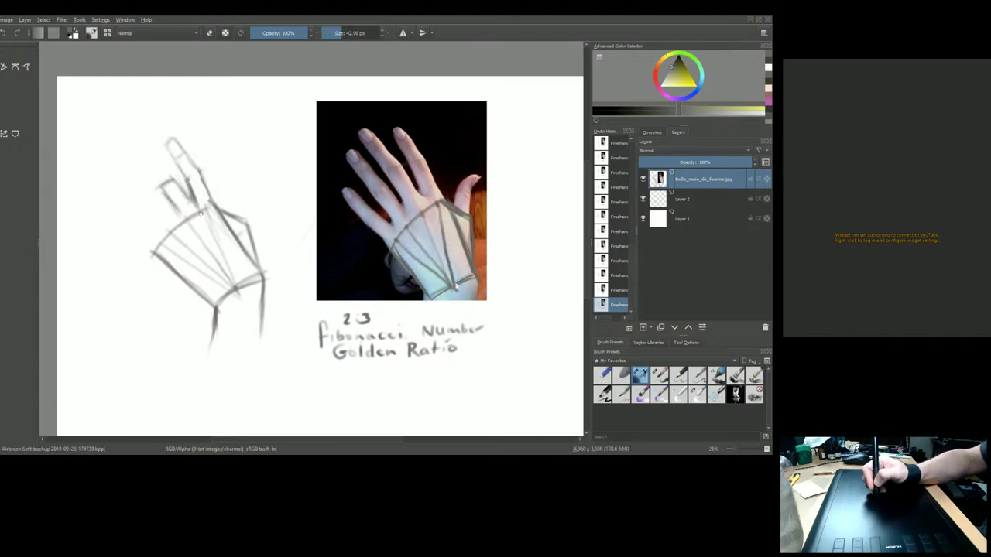
pyautogui.moveTo(165, 189)
pyautogui.mouseDown()
pyautogui.moveTo(203, 214)
pyautogui.moveTo(158, 161)
pyautogui.moveTo(173, 176)
pyautogui.moveTo(156, 175)
pyautogui.moveTo(184, 225)
pyautogui.mouseUp()
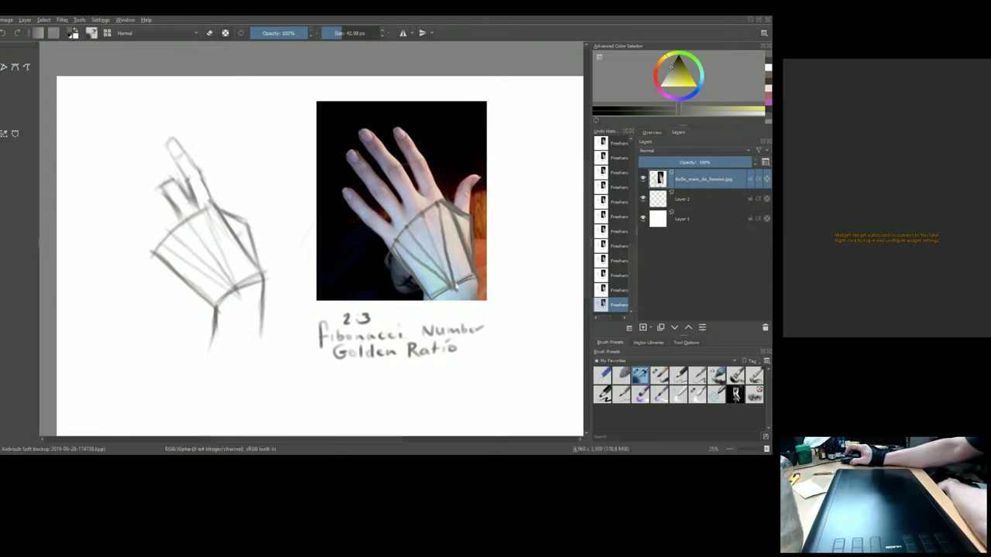
# Step: Circle the webbing between the index and middle fingers on the photo and undo the circle
pyautogui.scroll(8, 431, 182)
pyautogui.scroll(-4, 431, 182)
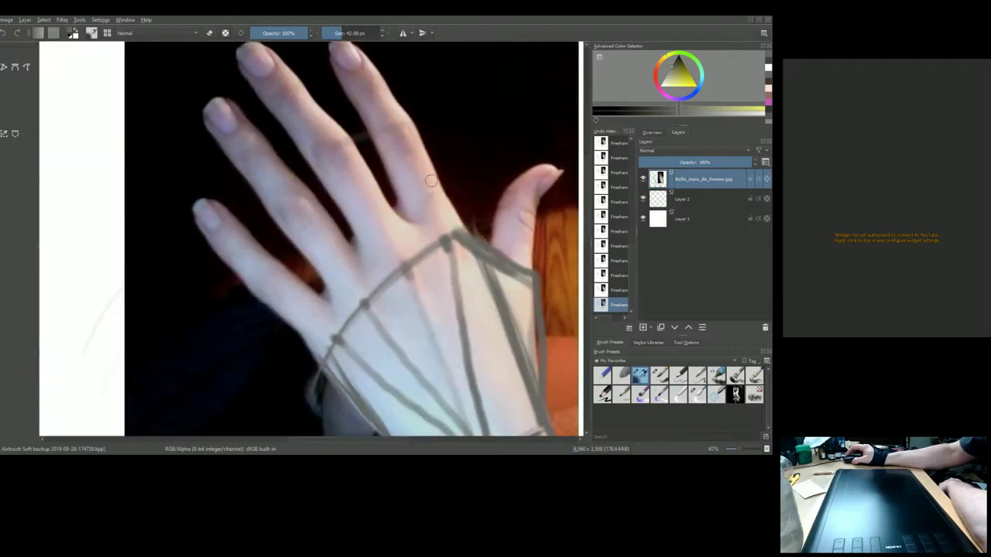
pyautogui.scroll(3, 431, 182)
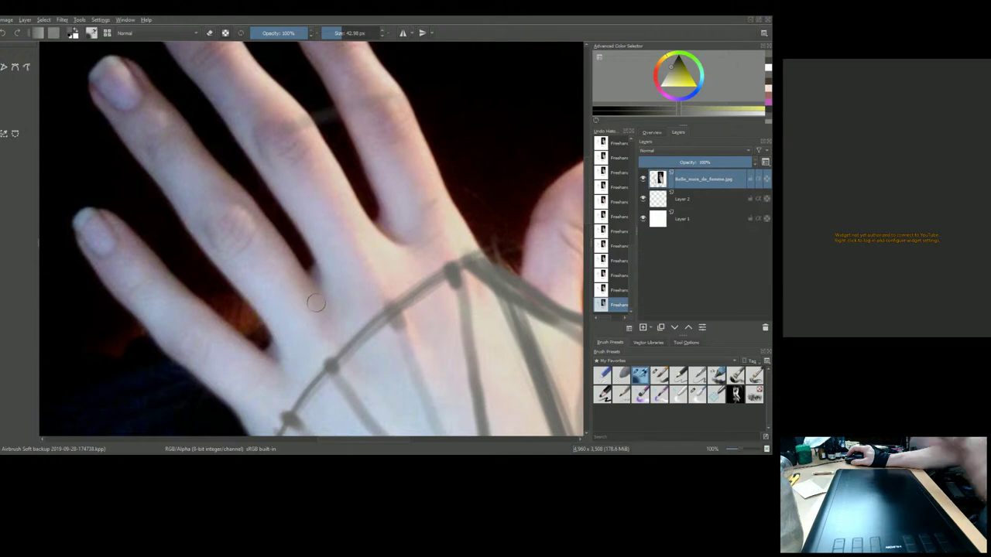
pyautogui.scroll(-5, 338, 259)
pyautogui.scroll(5, 339, 259)
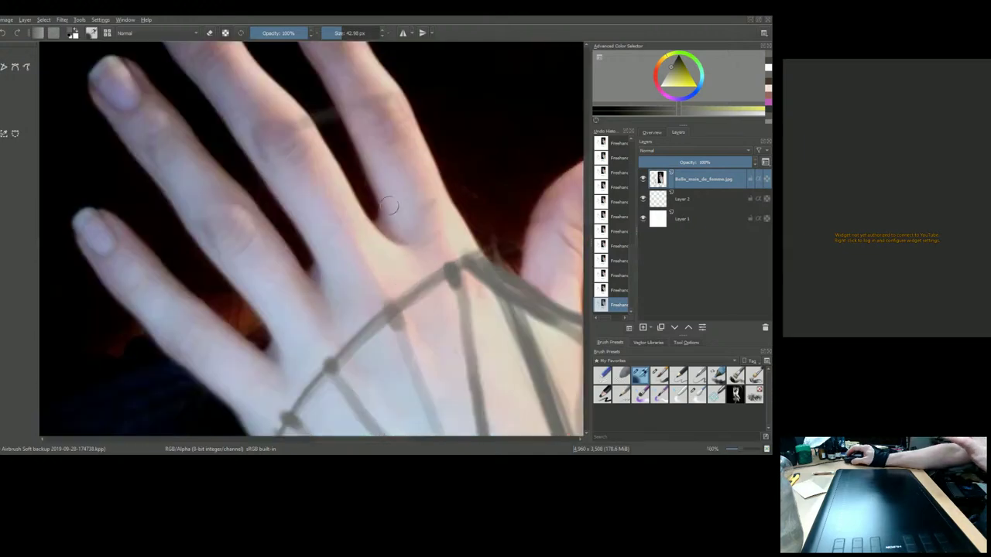
pyautogui.moveTo(403, 194)
pyautogui.mouseDown()
pyautogui.moveTo(381, 200)
pyautogui.moveTo(377, 263)
pyautogui.moveTo(405, 182)
pyautogui.moveTo(331, 185)
pyautogui.mouseUp()
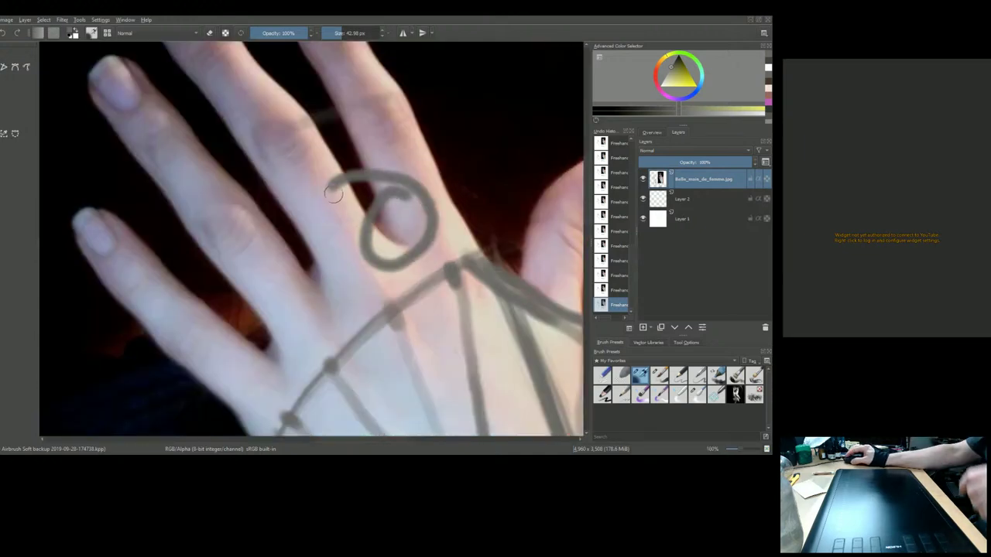
pyautogui.hotkey('ctrl', 'z')
# Step: Draw a line across the upper joints of the middle and index fingers on the photo to compare their heights
pyautogui.scroll(-3, 217, 245)
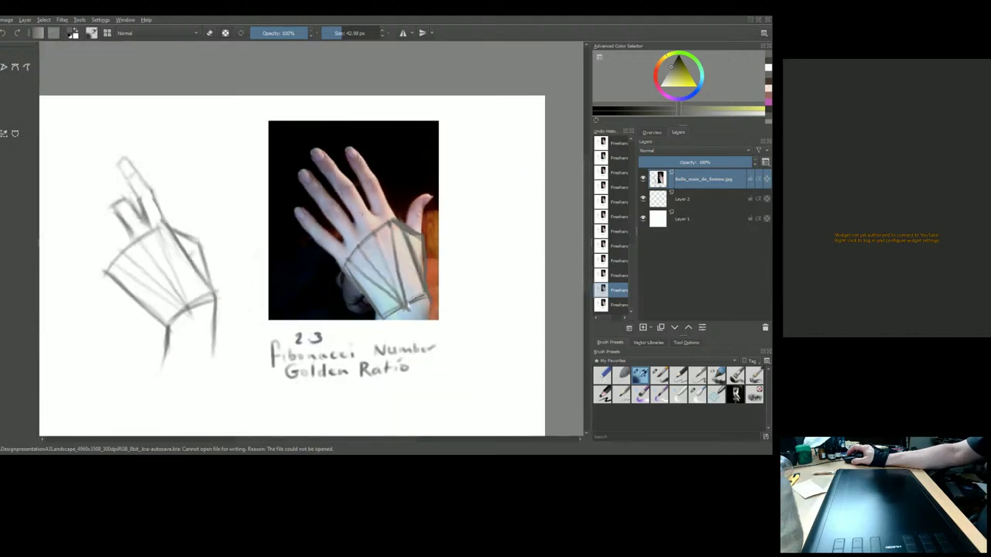
pyautogui.scroll(2, 217, 245)
pyautogui.scroll(-2, 224, 251)
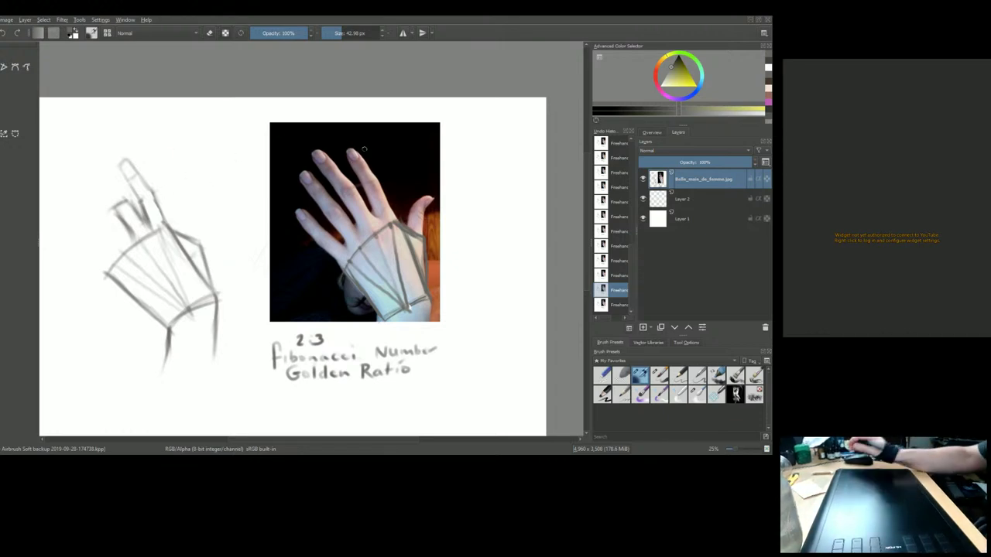
pyautogui.scroll(2, 357, 161)
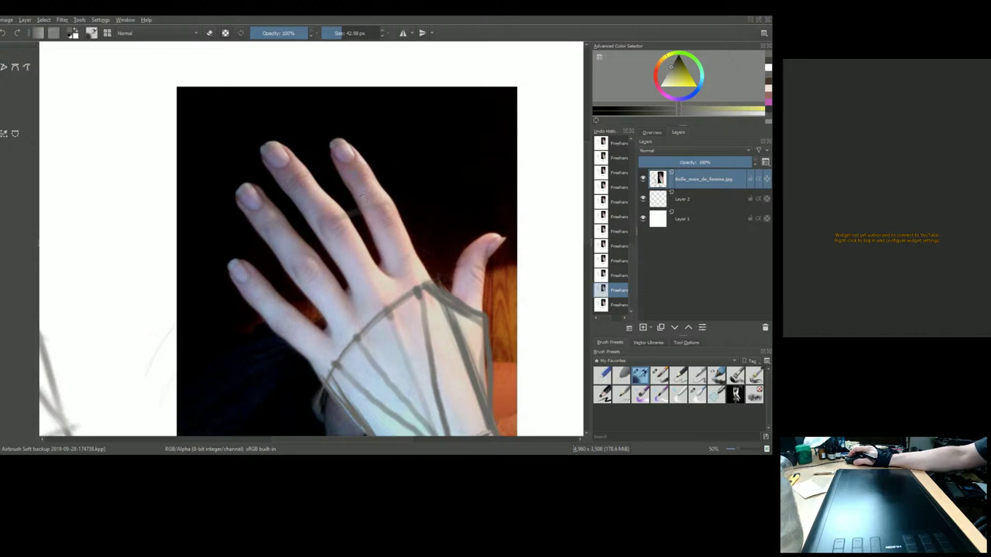
pyautogui.moveTo(350, 195); pyautogui.dragTo(403, 205)
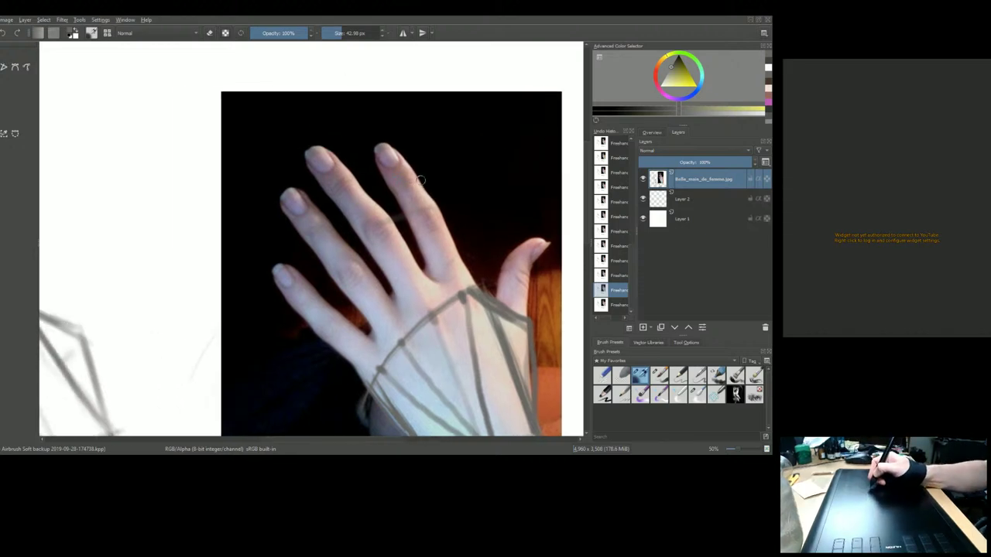
pyautogui.hotkey('ctrl', 'shift', 'z')
pyautogui.moveTo(342, 183)
pyautogui.mouseDown()
pyautogui.moveTo(409, 180)
pyautogui.moveTo(371, 179)
pyautogui.moveTo(418, 178)
pyautogui.mouseUp()
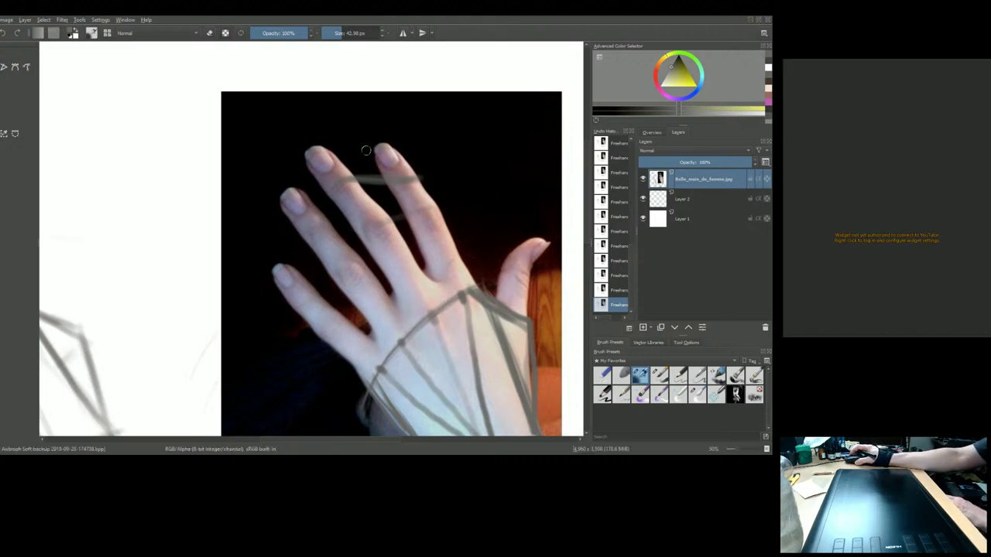
# Step: Undo the comparison strokes across the photo's middle and index fingers
pyautogui.hotkey('ctrl', 'z')
pyautogui.hotkey('ctrl', 'z')
pyautogui.hotkey('ctrl', 'z')
pyautogui.hotkey('ctrl', 'z')
pyautogui.hotkey('ctrl', 'z')
pyautogui.hotkey('ctrl', 'z')
pyautogui.hotkey('ctrl', 'z')
pyautogui.hotkey('ctrl', 'z')
pyautogui.hotkey('ctrl', 'z')
pyautogui.hotkey('ctrl', 'z')
pyautogui.hotkey('ctrl', 'z')
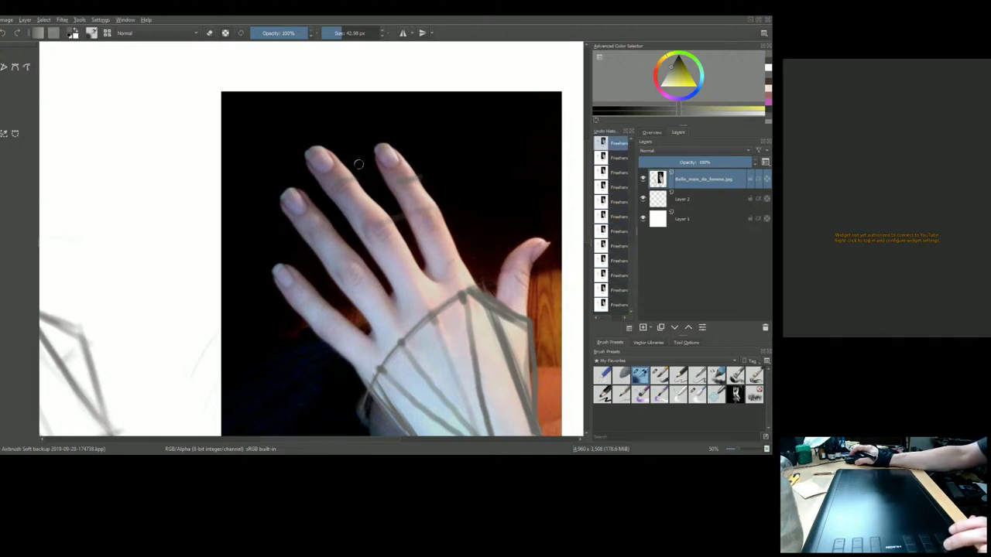
# Step: Cross out the handwritten "2:3" below the photo and write "3:3" beside it
pyautogui.scroll(-2, 190, 221)
pyautogui.moveTo(136, 249); pyautogui.dragTo(265, 246)
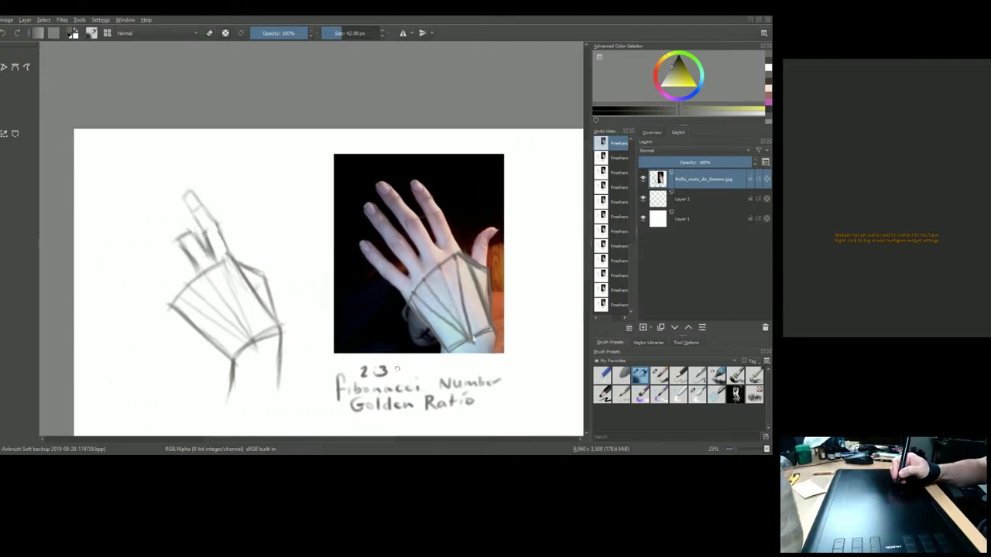
pyautogui.moveTo(387, 365); pyautogui.dragTo(352, 378)
pyautogui.moveTo(406, 360)
pyautogui.mouseDown()
pyautogui.moveTo(415, 364)
pyautogui.moveTo(408, 373)
pyautogui.moveTo(436, 375)
pyautogui.mouseUp()
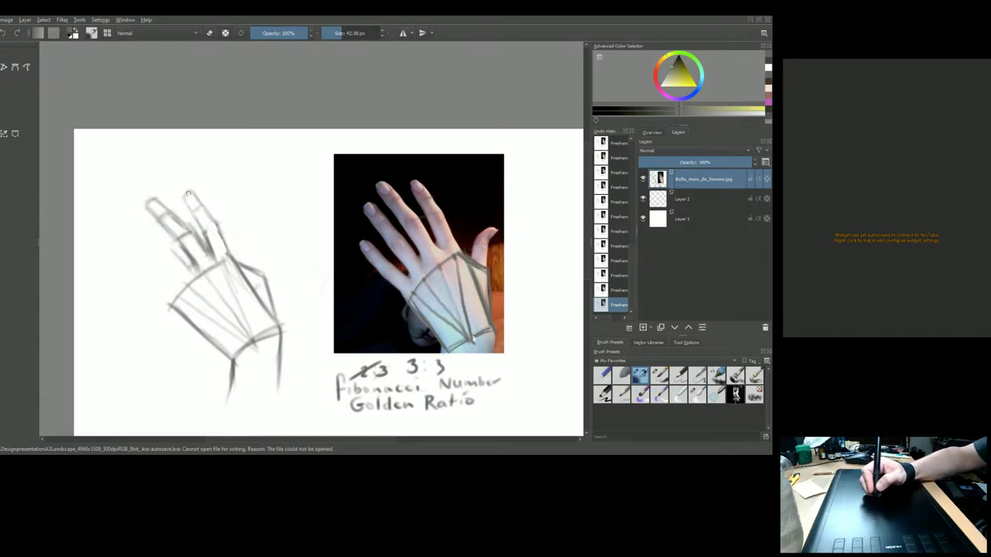
# Step: Darken the sketched index finger's outline from the fingertip down toward its base
pyautogui.moveTo(184, 195)
pyautogui.mouseDown()
pyautogui.moveTo(203, 232)
pyautogui.moveTo(218, 230)
pyautogui.moveTo(231, 250)
pyautogui.mouseUp()
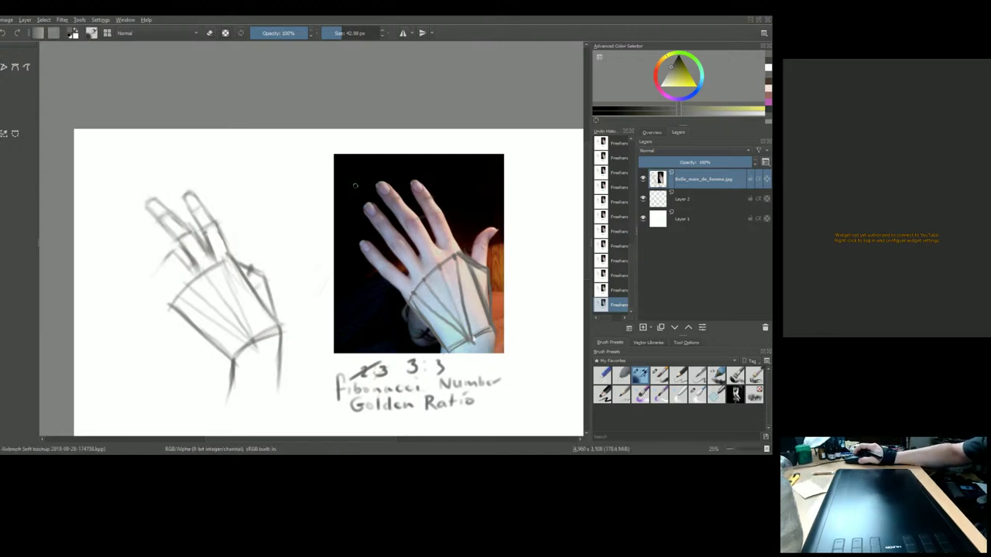
# Step: Circle the webbing between each pair of neighbouring fingers on the photo, from index to little finger
pyautogui.scroll(2, 364, 190)
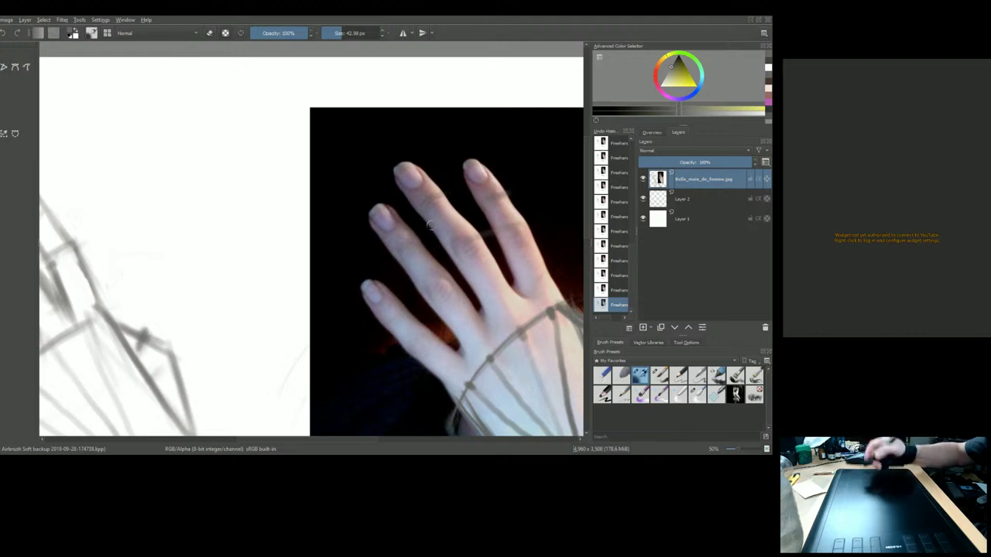
pyautogui.moveTo(437, 279)
pyautogui.mouseDown()
pyautogui.moveTo(488, 313)
pyautogui.moveTo(494, 280)
pyautogui.mouseUp()
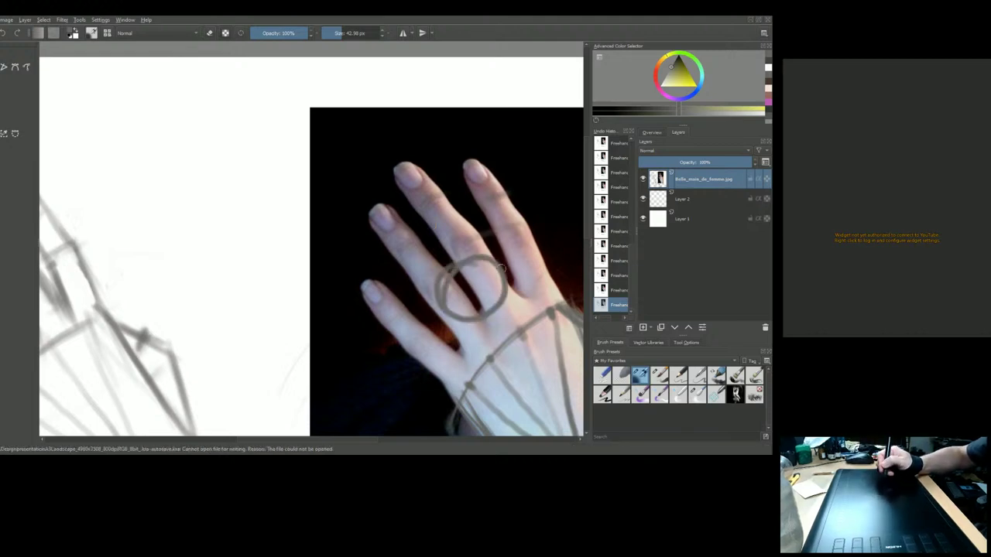
pyautogui.moveTo(486, 242); pyautogui.dragTo(490, 243)
pyautogui.moveTo(432, 303); pyautogui.dragTo(464, 350)
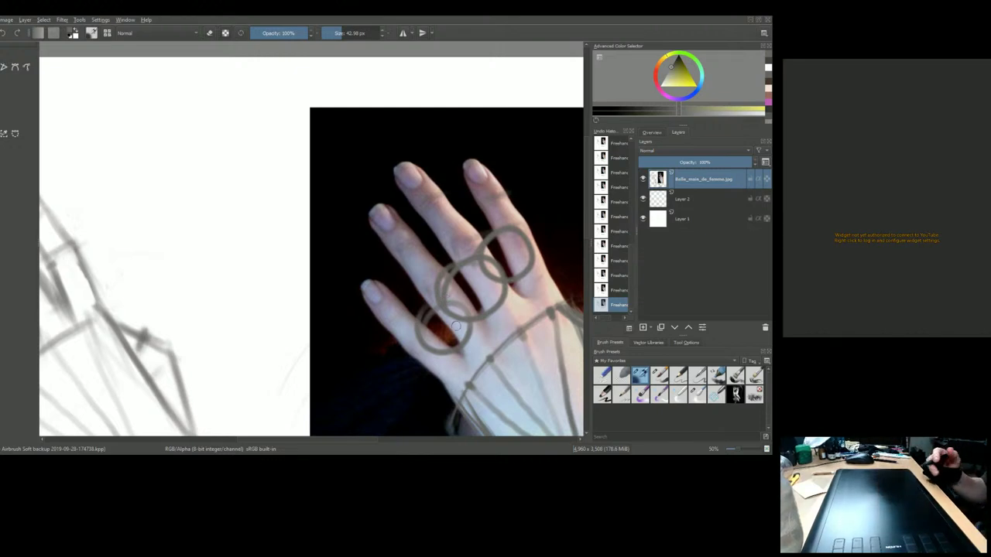
# Step: Undo the circles around the webbing between the photo's fingers
pyautogui.hotkey('ctrl', 'z')
pyautogui.hotkey('ctrl', 'z')
pyautogui.hotkey('ctrl', 'z')
pyautogui.hotkey('ctrl', 'z')
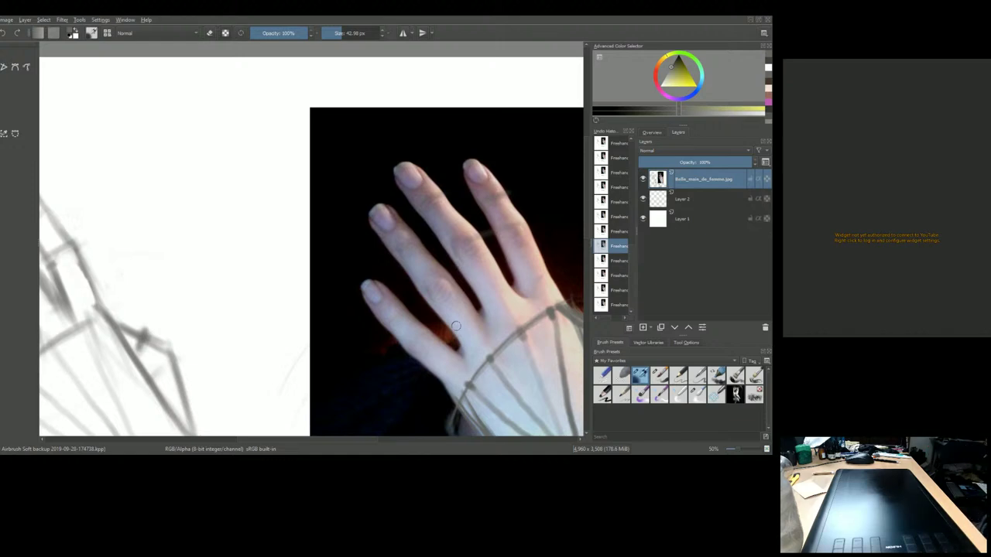
# Step: Sketch the base segment of the ring finger beside the middle finger on the hand drawing, starting from the knuckle arc
pyautogui.scroll(-2, 255, 258)
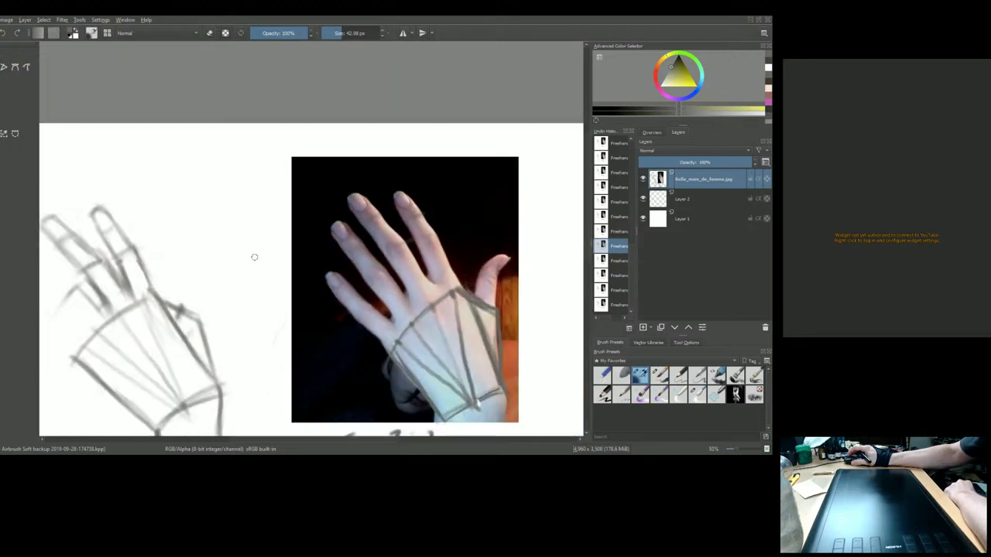
pyautogui.scroll(1, 226, 288)
pyautogui.scroll(-1, 226, 288)
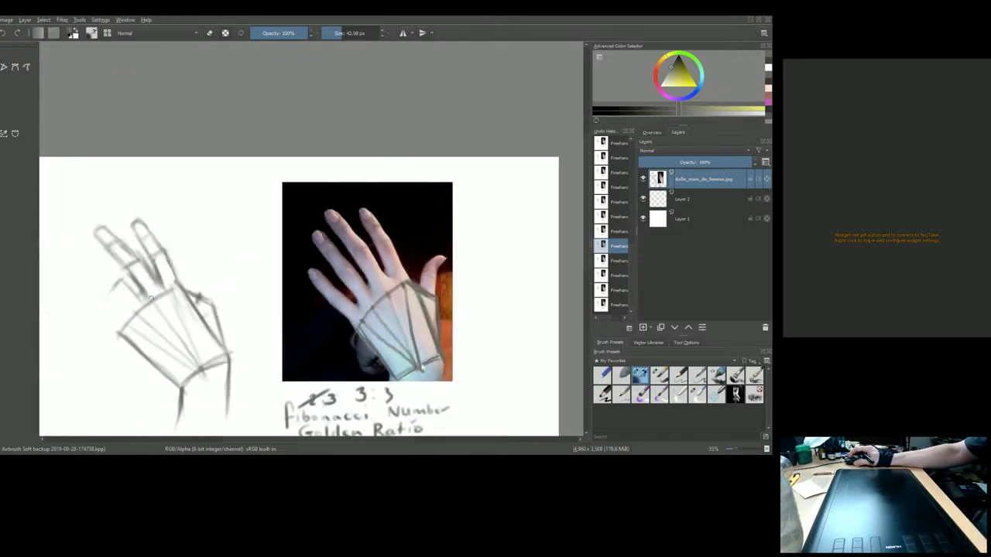
pyautogui.moveTo(122, 293); pyautogui.dragTo(220, 261)
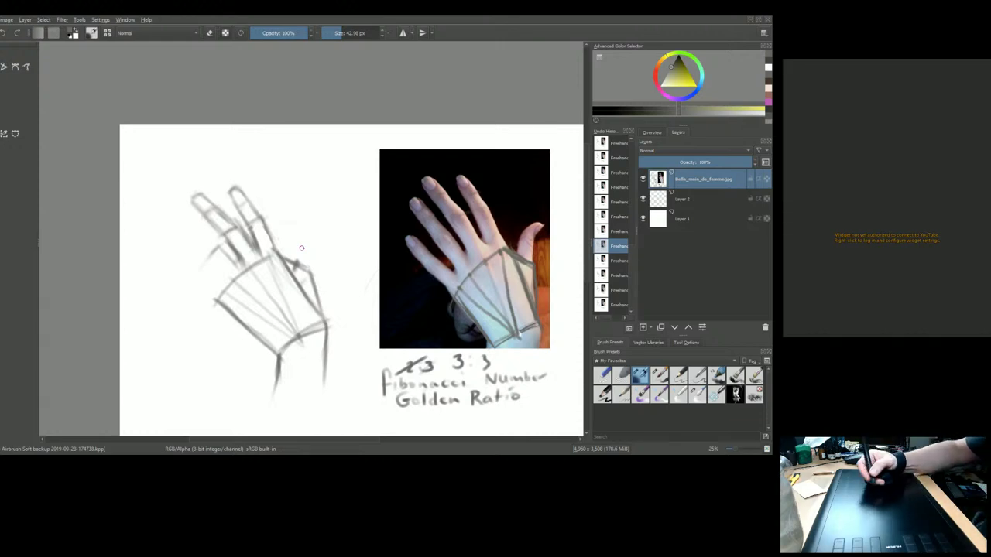
pyautogui.click(224, 246)
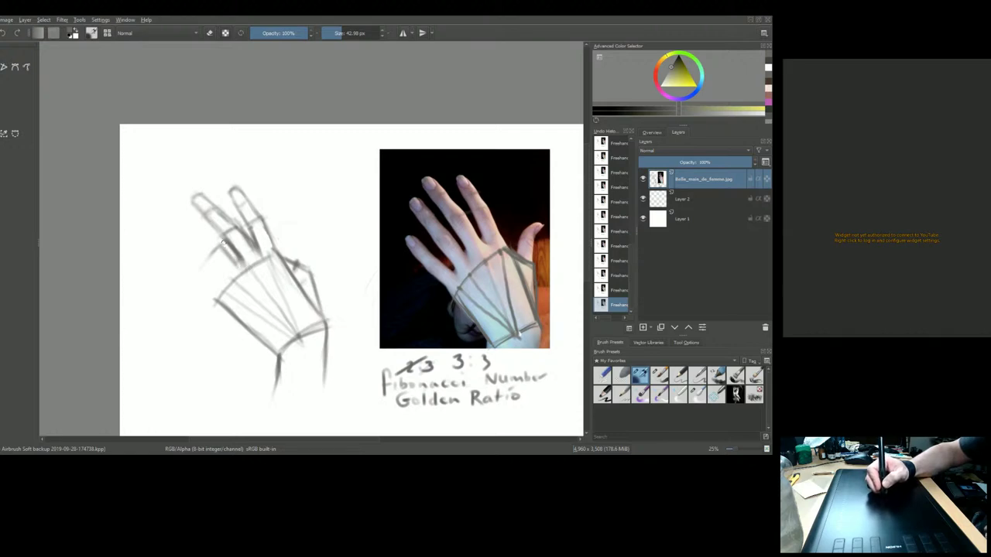
pyautogui.moveTo(220, 247)
pyautogui.mouseDown()
pyautogui.moveTo(212, 262)
pyautogui.moveTo(225, 272)
pyautogui.mouseUp()
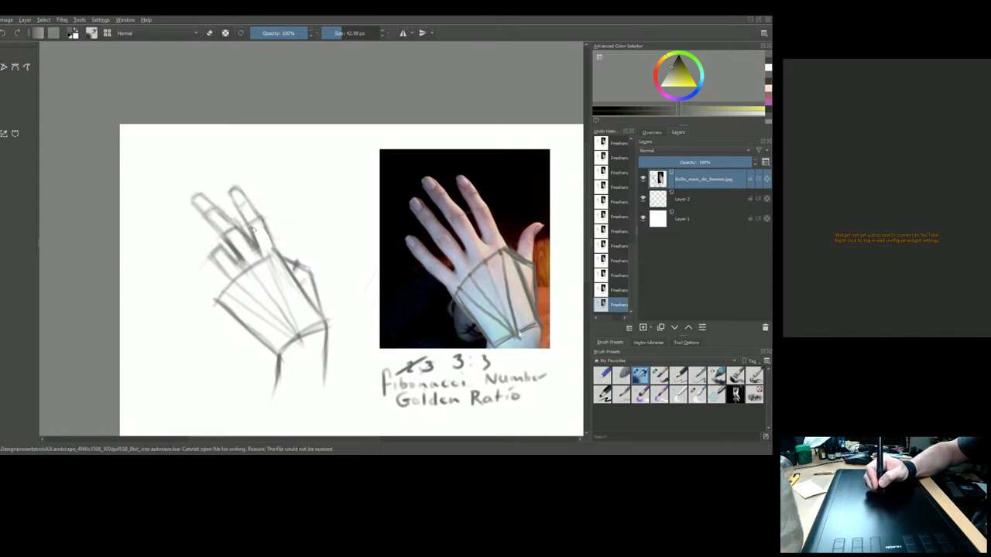
# Step: Shape the base of the sketched index finger where it meets the palm and erase the stray lines around it
pyautogui.moveTo(252, 244); pyautogui.dragTo(262, 246)
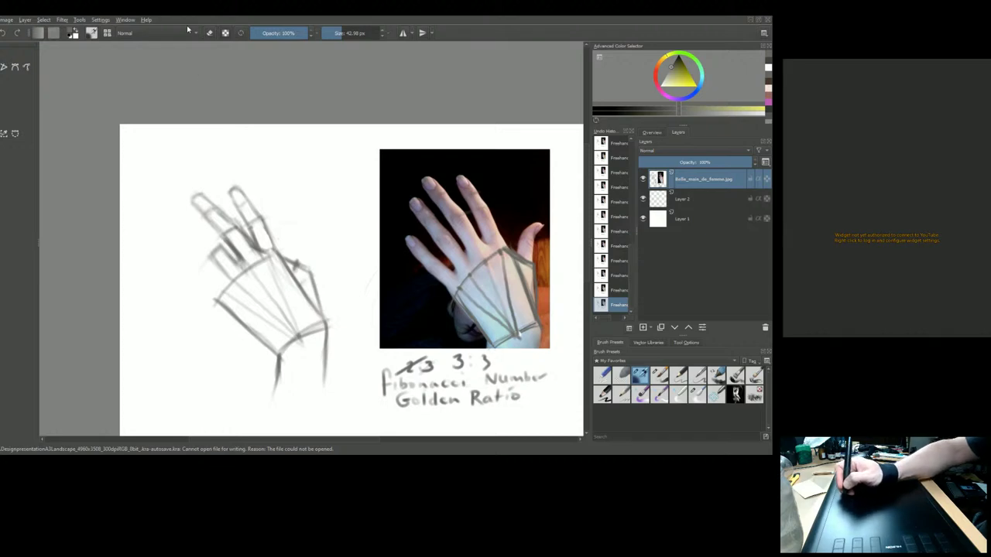
pyautogui.press('e')
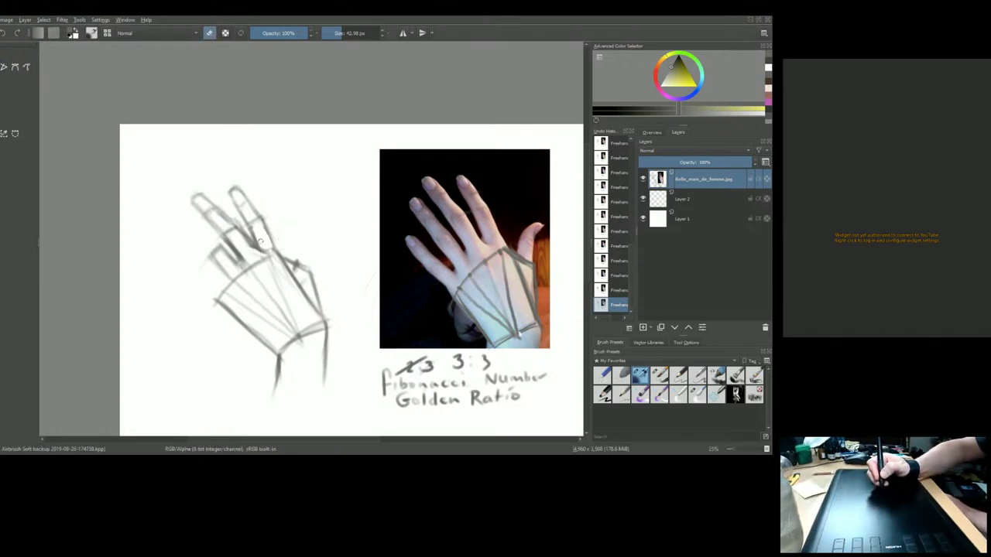
pyautogui.press('+')
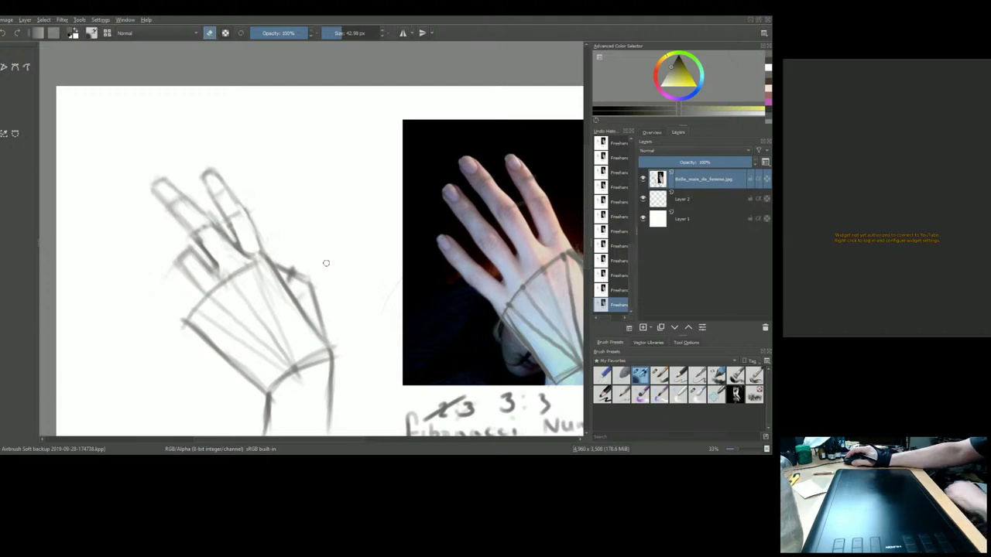
pyautogui.moveTo(362, 303)
pyautogui.mouseDown()
pyautogui.moveTo(367, 228)
pyautogui.moveTo(281, 194)
pyautogui.moveTo(319, 227)
pyautogui.mouseUp()
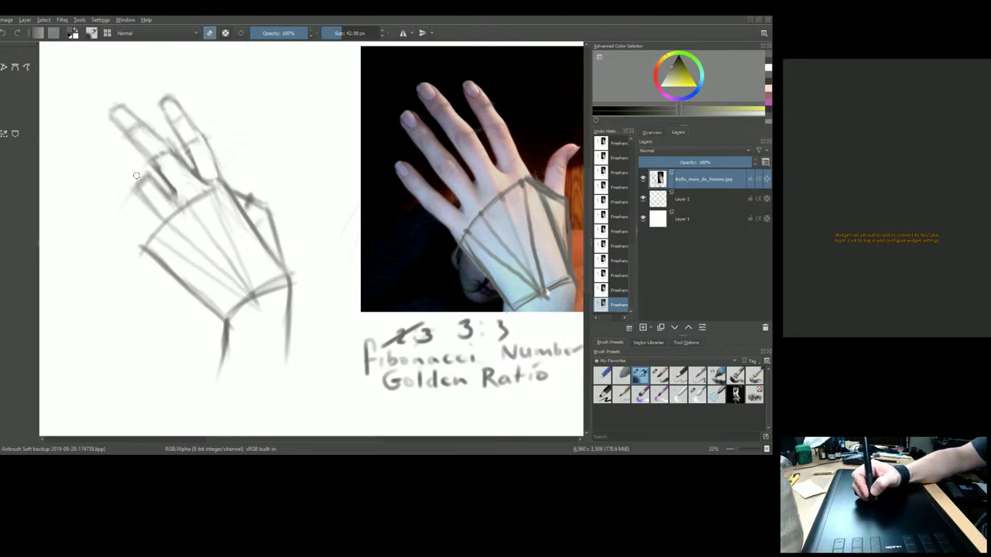
# Step: Sketch the ring finger's middle and tip segments beside the middle finger and erase the stray lines around its tip
pyautogui.click(209, 32)
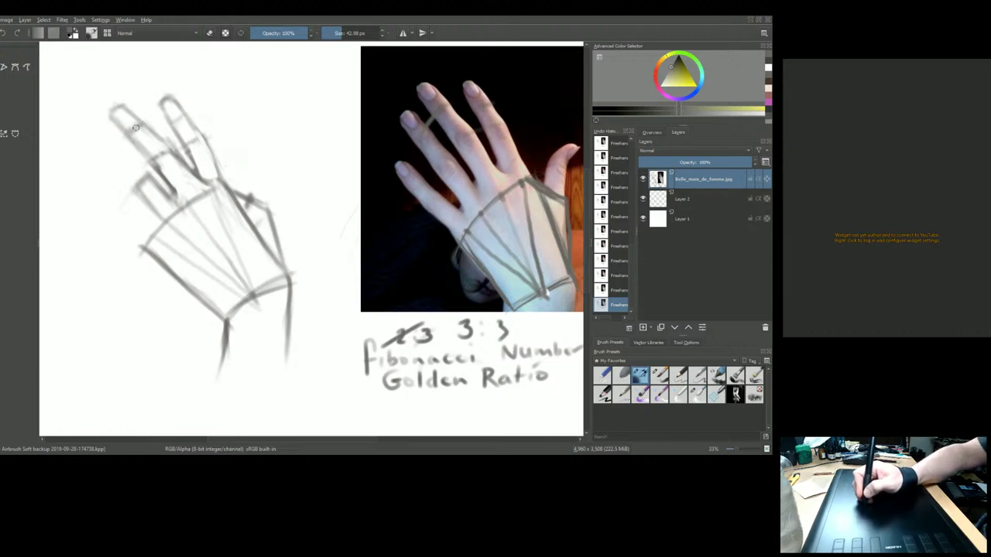
pyautogui.moveTo(122, 133); pyautogui.dragTo(106, 177)
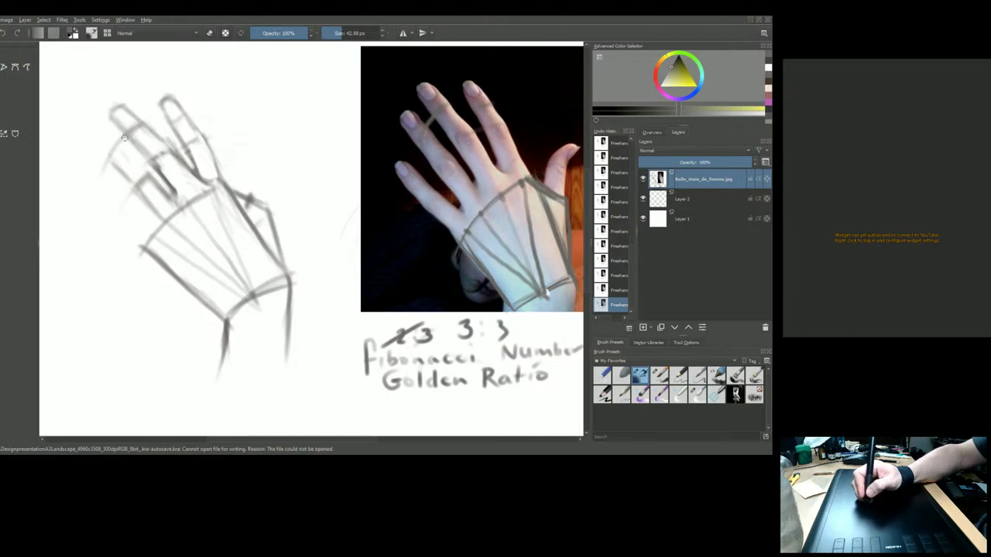
pyautogui.moveTo(118, 146); pyautogui.dragTo(146, 174)
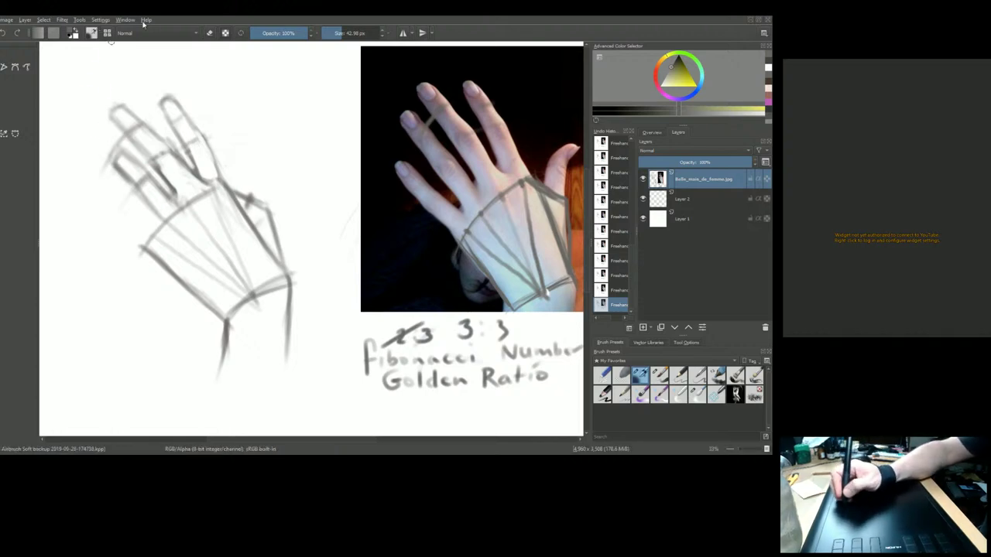
pyautogui.press('e')
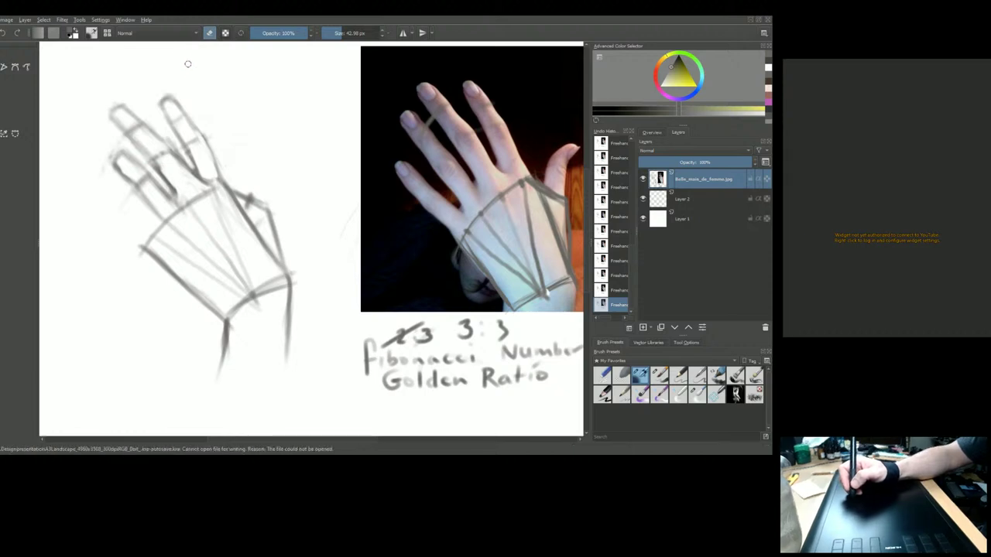
pyautogui.click(209, 33)
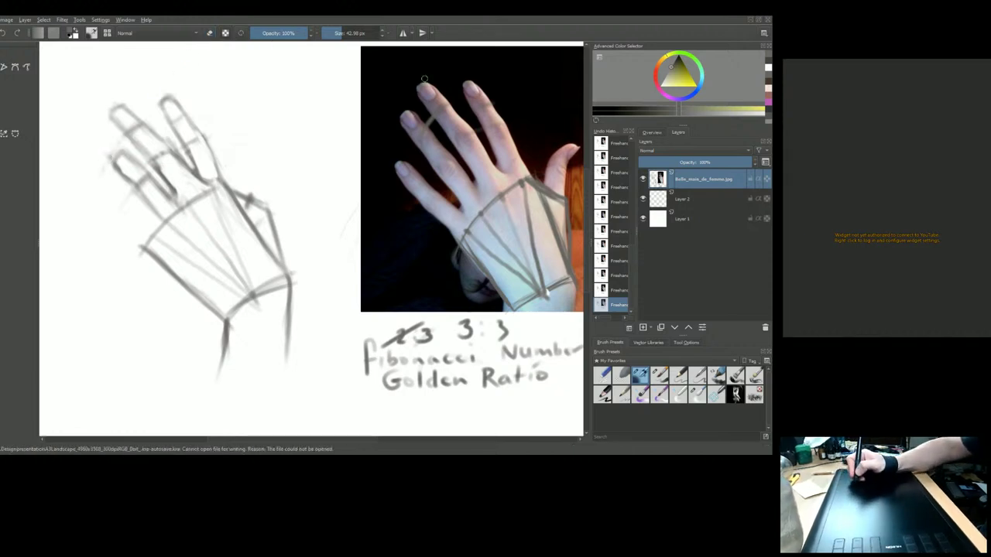
# Step: Mark the slope from the middle to the ring fingertip on photo and sketch, and sketch the segmented little finger
pyautogui.moveTo(419, 84); pyautogui.dragTo(390, 130)
pyautogui.moveTo(94, 153)
pyautogui.mouseDown()
pyautogui.moveTo(108, 122)
pyautogui.moveTo(92, 159)
pyautogui.moveTo(118, 151)
pyautogui.moveTo(107, 136)
pyautogui.moveTo(129, 155)
pyautogui.moveTo(111, 138)
pyautogui.moveTo(96, 145)
pyautogui.moveTo(108, 136)
pyautogui.moveTo(96, 158)
pyautogui.moveTo(101, 145)
pyautogui.moveTo(117, 161)
pyautogui.moveTo(140, 141)
pyautogui.moveTo(137, 165)
pyautogui.mouseUp()
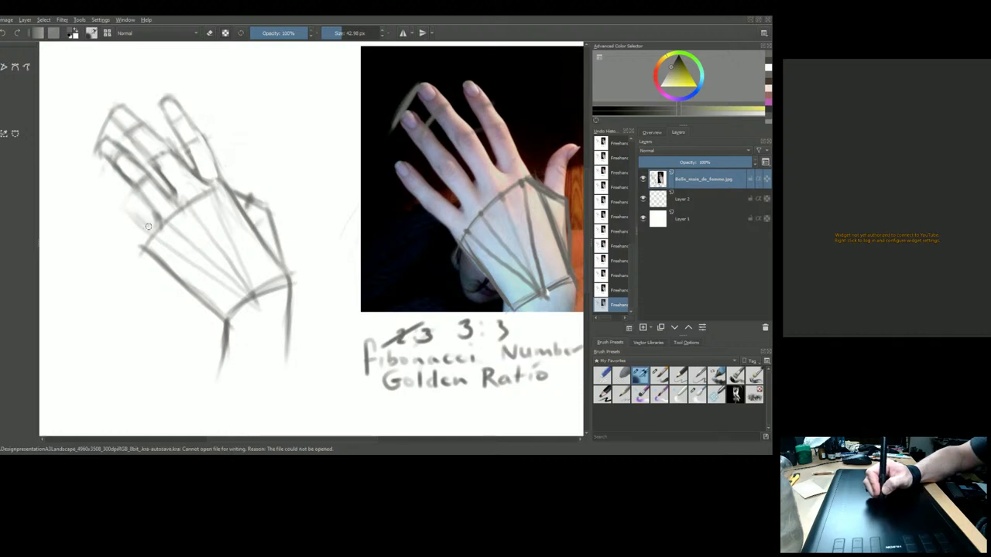
pyautogui.moveTo(146, 244)
pyautogui.mouseDown()
pyautogui.moveTo(121, 217)
pyautogui.moveTo(156, 227)
pyautogui.moveTo(137, 210)
pyautogui.moveTo(145, 235)
pyautogui.moveTo(120, 209)
pyautogui.moveTo(140, 230)
pyautogui.mouseUp()
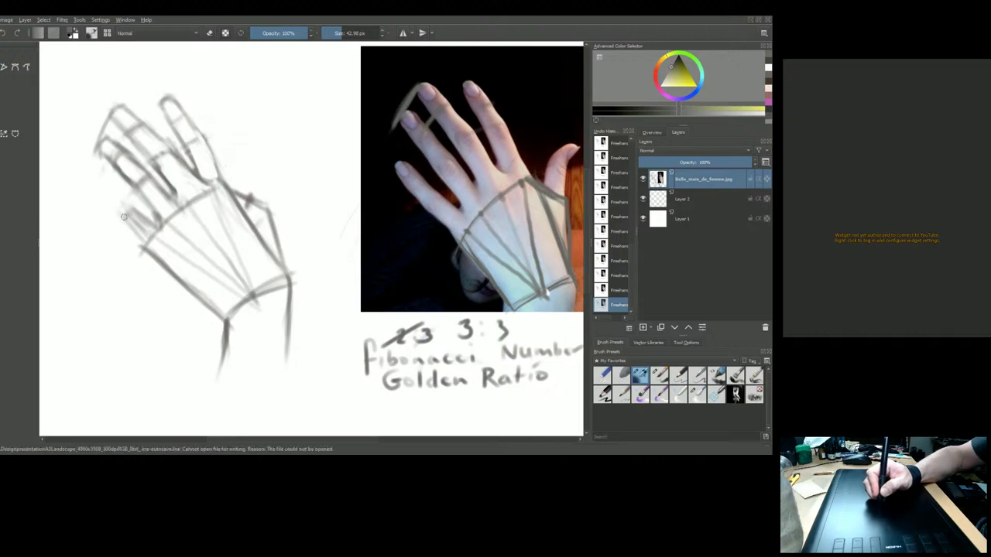
pyautogui.moveTo(124, 213)
pyautogui.mouseDown()
pyautogui.moveTo(146, 230)
pyautogui.moveTo(131, 203)
pyautogui.mouseUp()
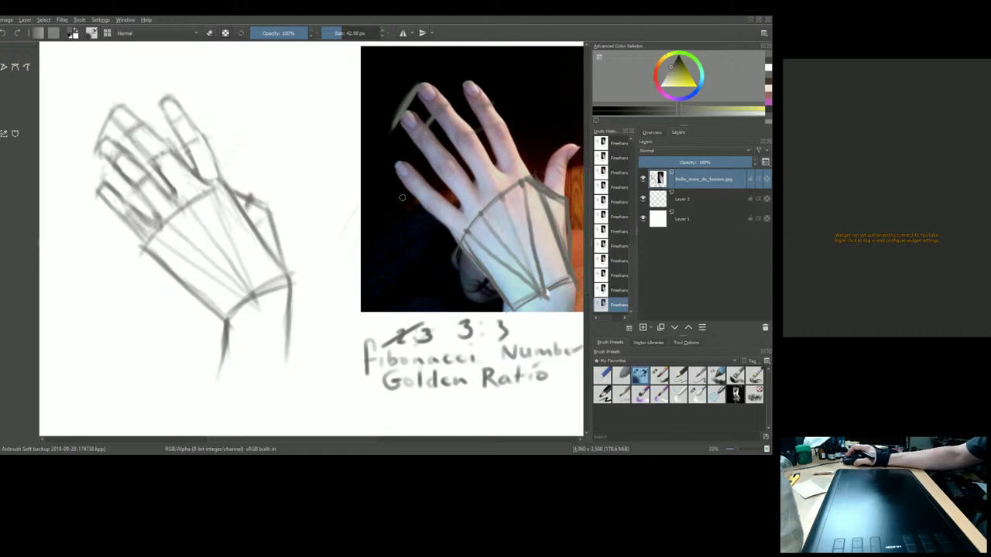
pyautogui.click(207, 33)
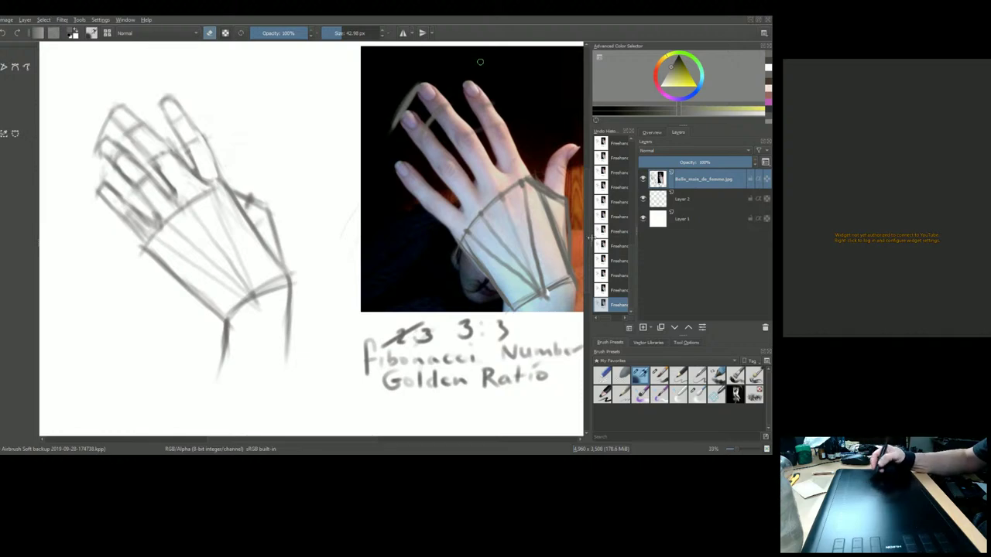
pyautogui.moveTo(538, 177); pyautogui.dragTo(541, 195)
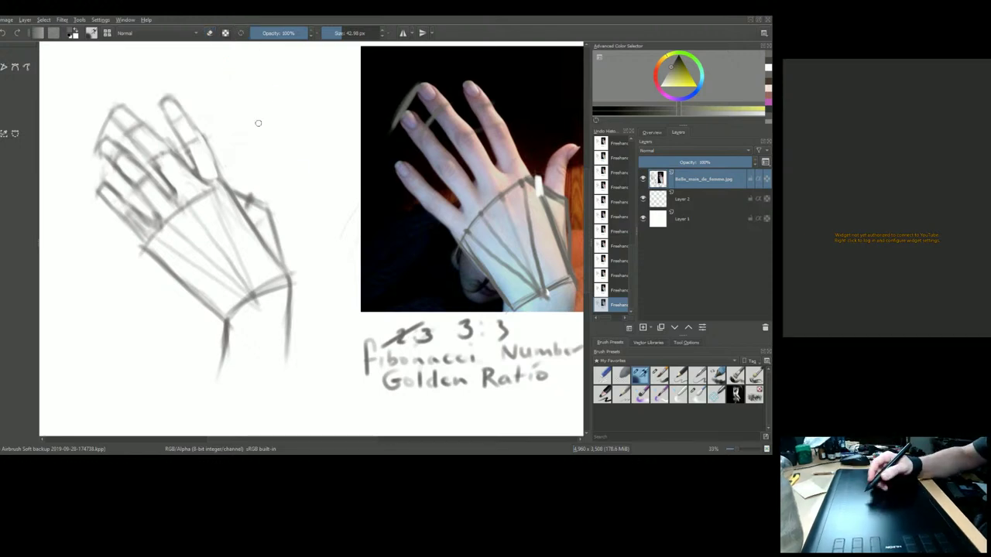
pyautogui.hotkey('ctrl', 'z')
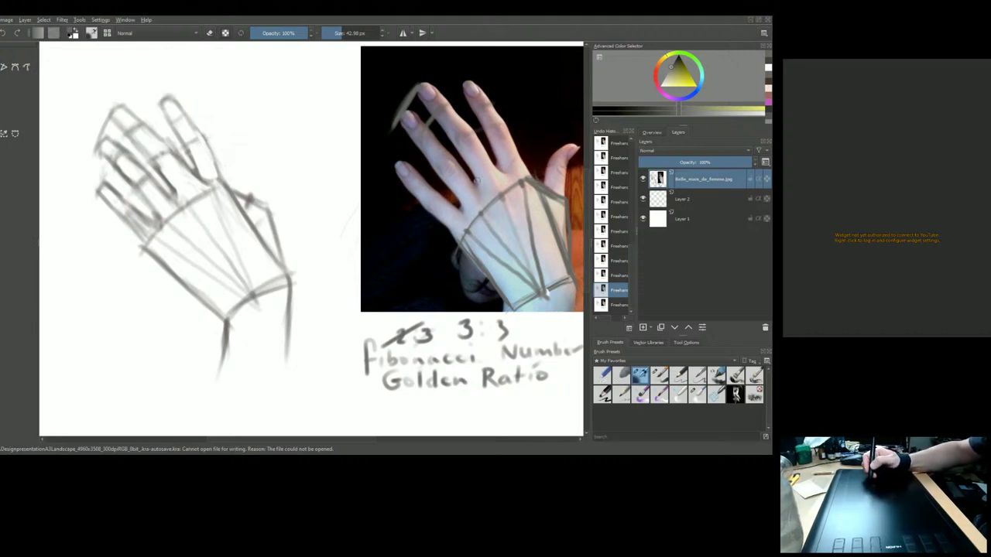
# Step: Sketch the thumb beside the palm, building its lower segment upward and adding the outward-curving tip
pyautogui.click(250, 199)
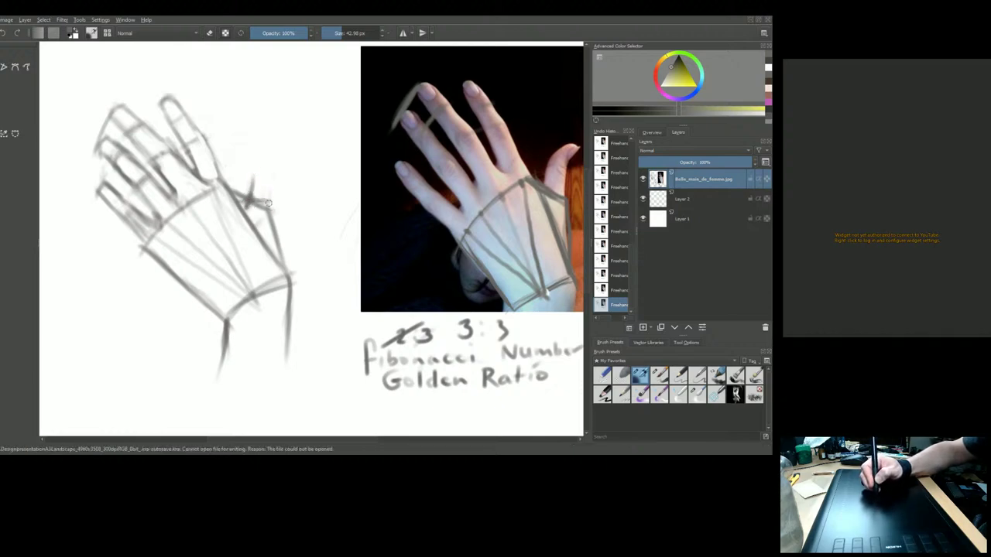
pyautogui.moveTo(268, 206); pyautogui.dragTo(270, 179)
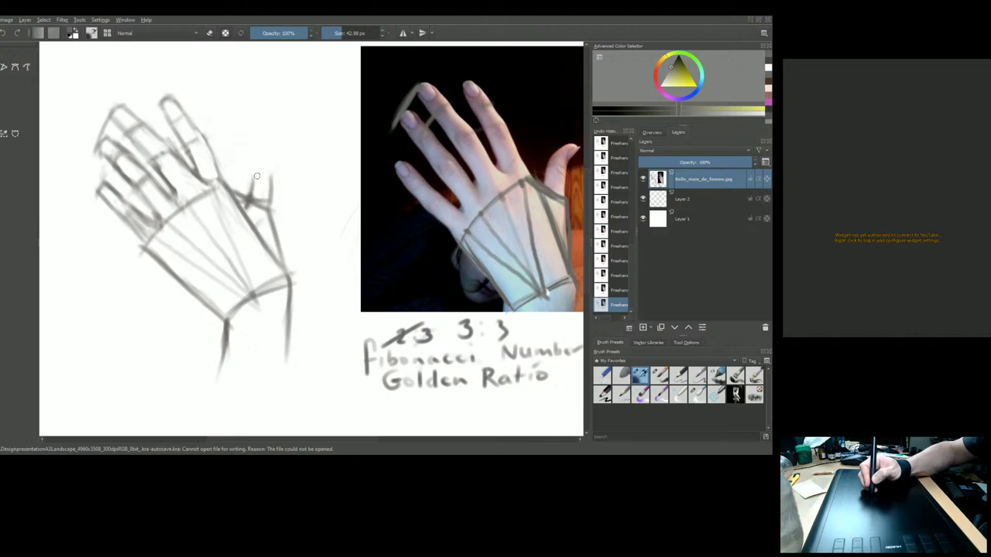
pyautogui.moveTo(252, 178)
pyautogui.mouseDown()
pyautogui.moveTo(274, 179)
pyautogui.moveTo(289, 144)
pyautogui.mouseUp()
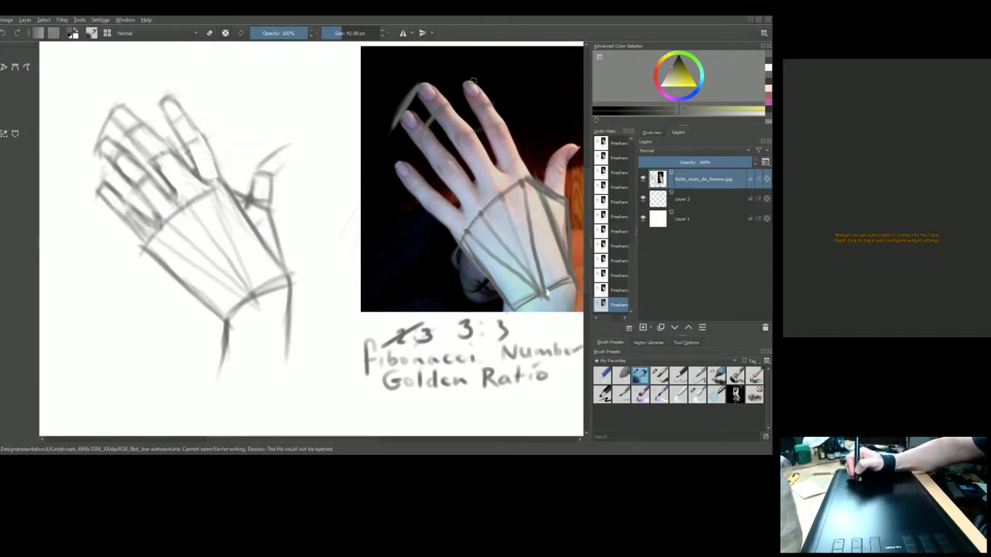
# Step: Mark the gap between index finger and thumb with a fingertip line on photo and sketch, hatch it on the photo, and darken the sketched edges
pyautogui.moveTo(472, 82); pyautogui.dragTo(582, 146)
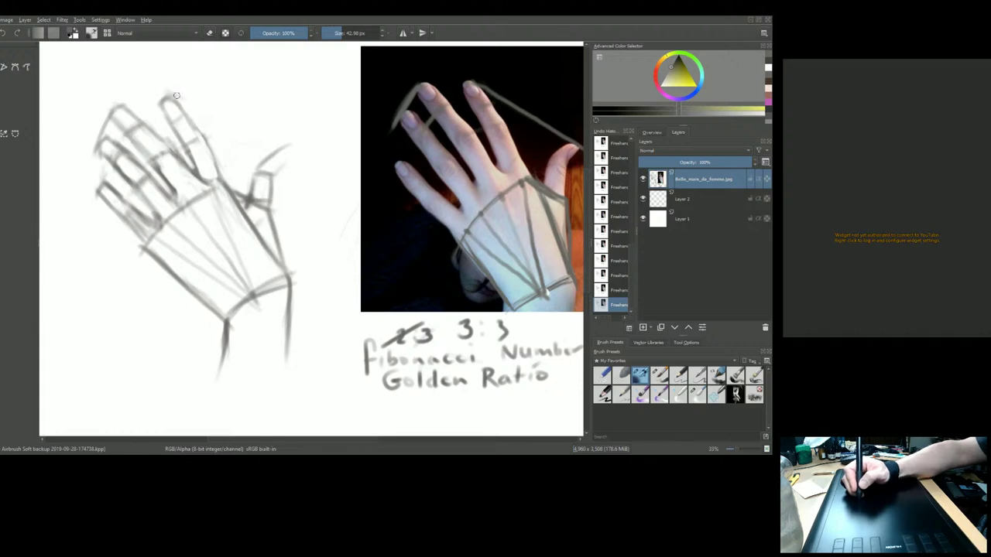
pyautogui.moveTo(184, 99); pyautogui.dragTo(328, 181)
pyautogui.moveTo(271, 197)
pyautogui.mouseDown()
pyautogui.moveTo(287, 153)
pyautogui.moveTo(279, 145)
pyautogui.moveTo(287, 153)
pyautogui.moveTo(275, 150)
pyautogui.moveTo(255, 188)
pyautogui.moveTo(276, 188)
pyautogui.moveTo(276, 173)
pyautogui.moveTo(275, 224)
pyautogui.mouseUp()
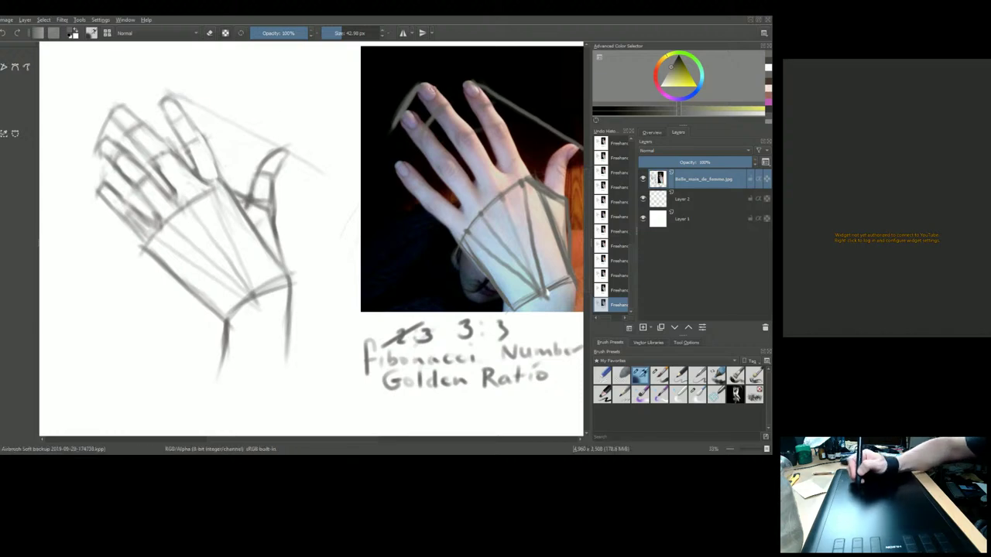
pyautogui.moveTo(490, 94)
pyautogui.mouseDown()
pyautogui.moveTo(541, 188)
pyautogui.moveTo(551, 150)
pyautogui.moveTo(570, 144)
pyautogui.moveTo(499, 99)
pyautogui.moveTo(509, 121)
pyautogui.moveTo(526, 118)
pyautogui.moveTo(518, 133)
pyautogui.moveTo(548, 126)
pyautogui.moveTo(530, 152)
pyautogui.moveTo(546, 162)
pyautogui.moveTo(522, 144)
pyautogui.moveTo(534, 175)
pyautogui.mouseUp()
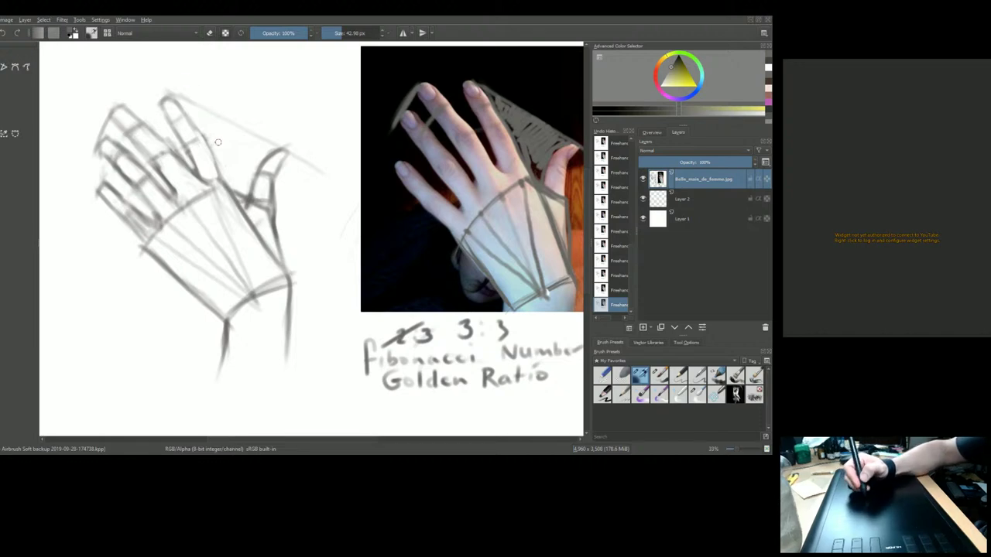
pyautogui.moveTo(215, 160); pyautogui.dragTo(245, 213)
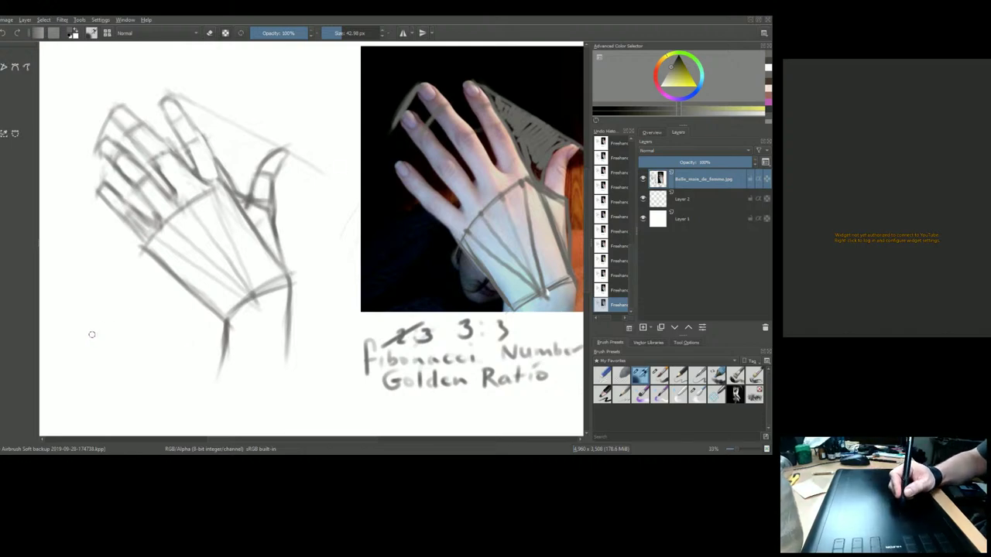
# Step: Draw two adjoining rectangles labelled 3 and 2 below the sketched hand and write a circled "3:2" beneath them
pyautogui.moveTo(56, 371)
pyautogui.mouseDown()
pyautogui.moveTo(55, 345)
pyautogui.moveTo(101, 336)
pyautogui.moveTo(110, 355)
pyautogui.moveTo(115, 345)
pyautogui.moveTo(62, 374)
pyautogui.moveTo(71, 398)
pyautogui.mouseUp()
pyautogui.moveTo(105, 339)
pyautogui.mouseDown()
pyautogui.moveTo(146, 325)
pyautogui.moveTo(150, 345)
pyautogui.moveTo(113, 364)
pyautogui.moveTo(147, 353)
pyautogui.moveTo(117, 403)
pyautogui.moveTo(158, 404)
pyautogui.moveTo(113, 384)
pyautogui.mouseUp()
pyautogui.click(134, 408)
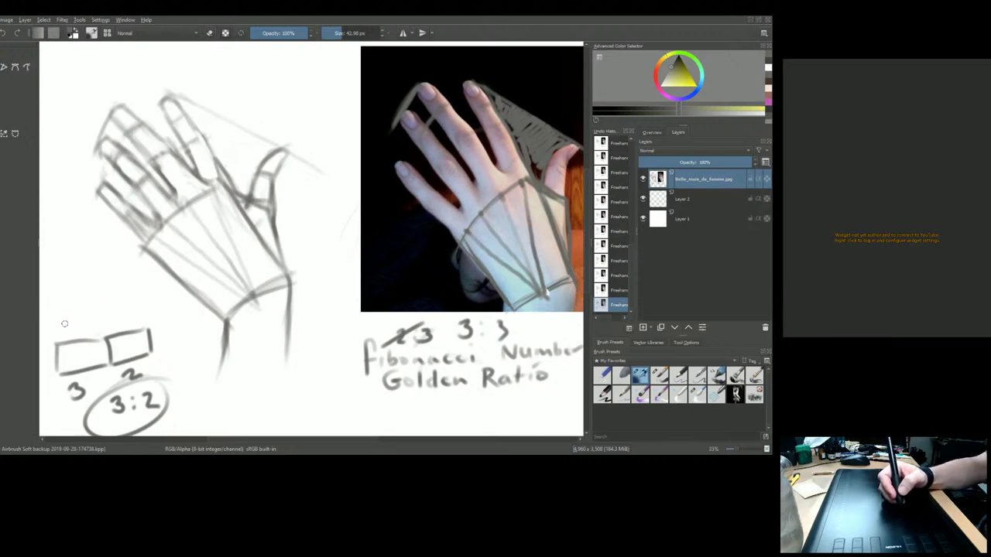
# Step: Enlarge the brush and erase the rectangles and the circled ratio below the sketched hand
pyautogui.moveTo(55, 313); pyautogui.dragTo(124, 244)
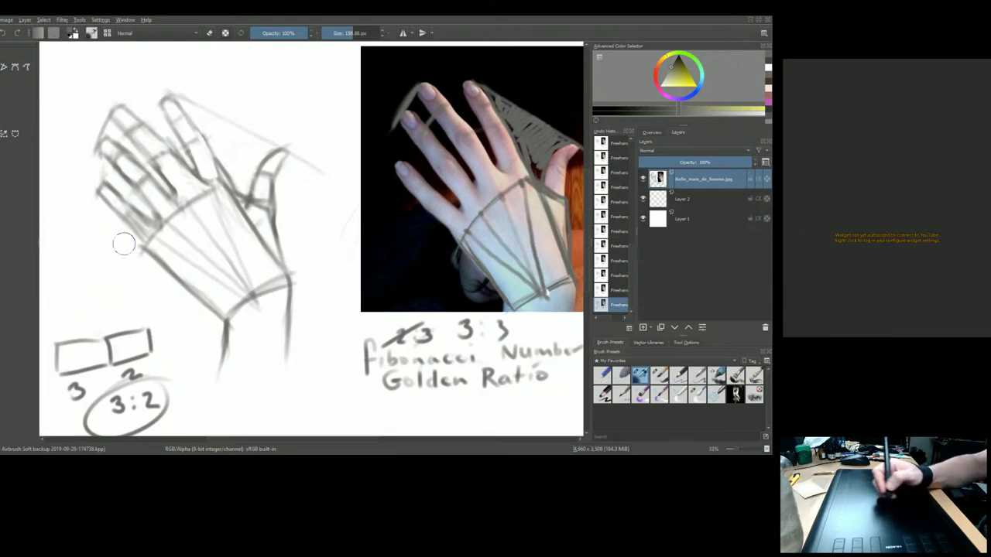
pyautogui.click(210, 34)
pyautogui.moveTo(55, 334)
pyautogui.mouseDown()
pyautogui.moveTo(89, 416)
pyautogui.moveTo(110, 396)
pyautogui.moveTo(147, 324)
pyautogui.moveTo(164, 371)
pyautogui.moveTo(130, 438)
pyautogui.moveTo(113, 401)
pyautogui.moveTo(73, 433)
pyautogui.moveTo(104, 438)
pyautogui.moveTo(153, 402)
pyautogui.moveTo(152, 411)
pyautogui.moveTo(186, 402)
pyautogui.moveTo(139, 390)
pyautogui.mouseUp()
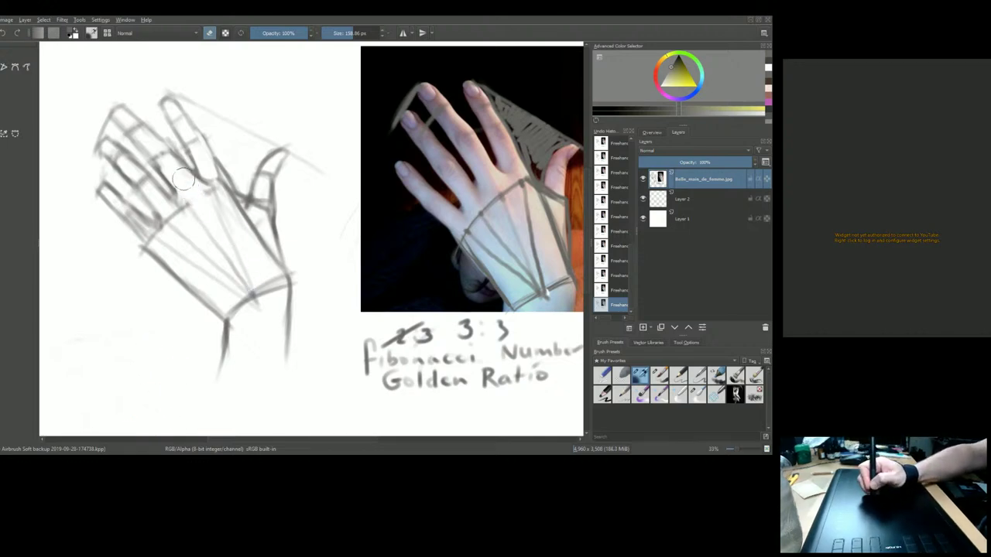
# Step: Reduce the eraser size and erase the joint lines across the sketched fingers and parts of the knuckle arc
pyautogui.press('[')
pyautogui.press('[')
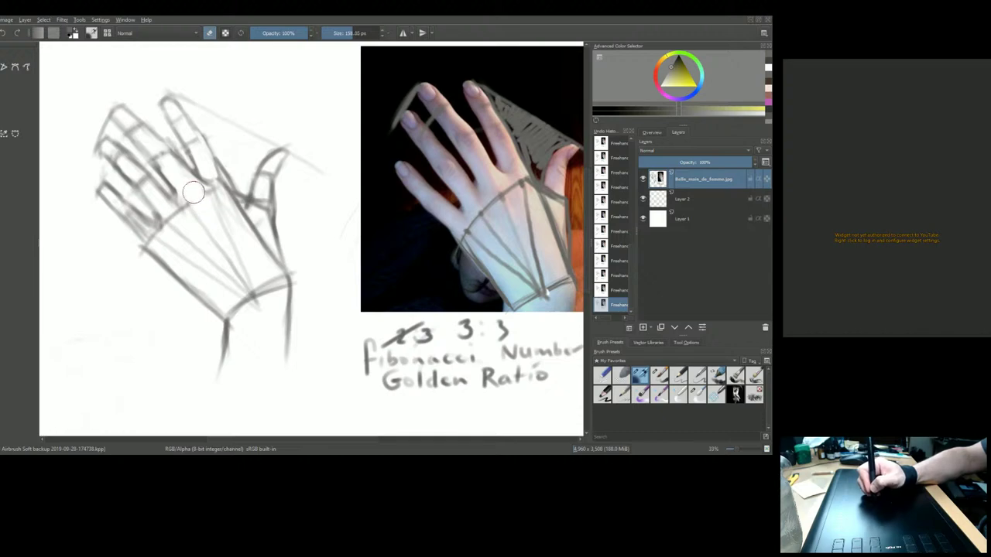
pyautogui.press('[')
pyautogui.press('[')
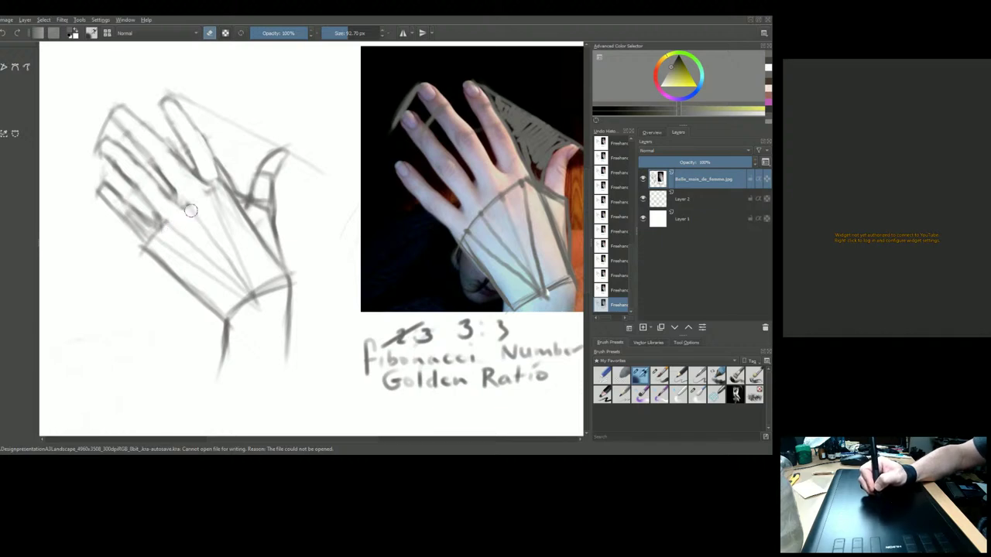
# Step: Shrink the eraser further and clear the remaining construction lines from the sketched thumb, palm edges and wrist
pyautogui.press('[')
pyautogui.press('[')
pyautogui.press('[')
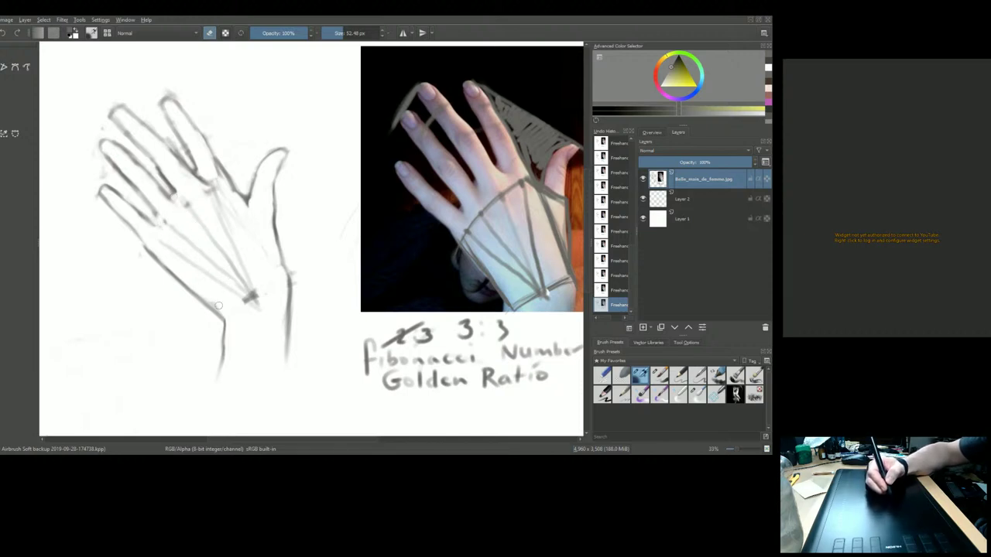
pyautogui.moveTo(233, 315); pyautogui.dragTo(275, 286)
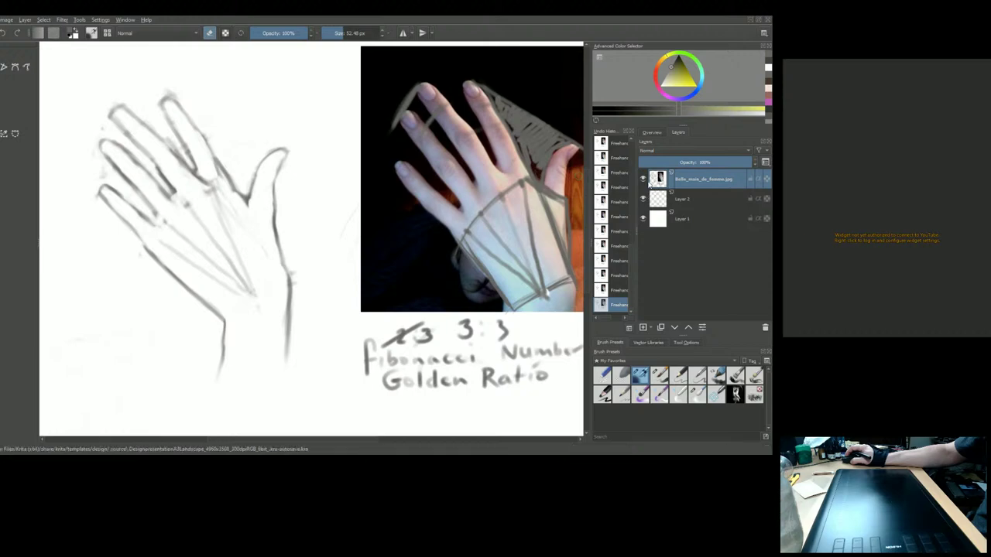
# Step: Hide the layer that holds the reference hand photo
pyautogui.click(643, 179)
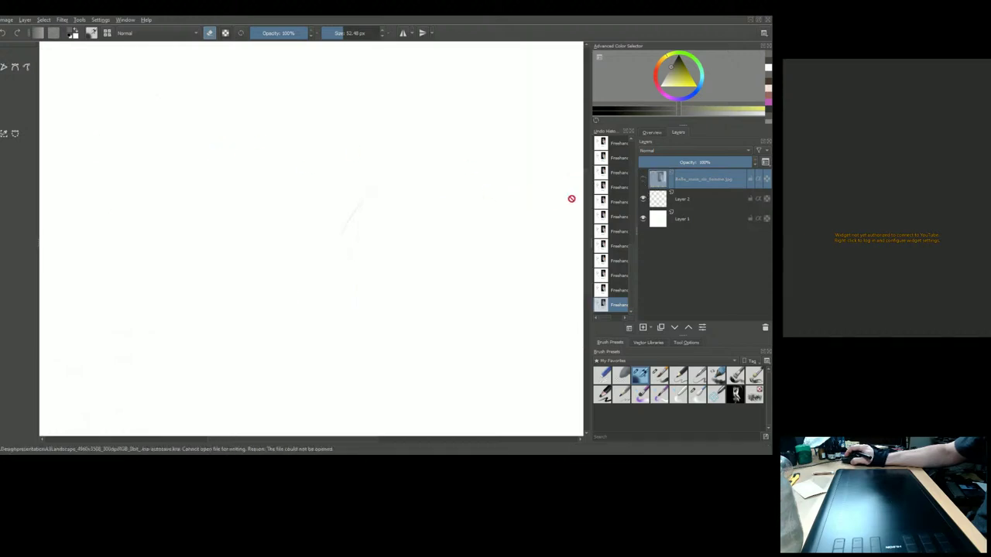
# Step: Paste the bottom hand.jpg reference photo above Layer 2, scale it down and place it in the upper-right part of the canvas
pyautogui.click(665, 200)
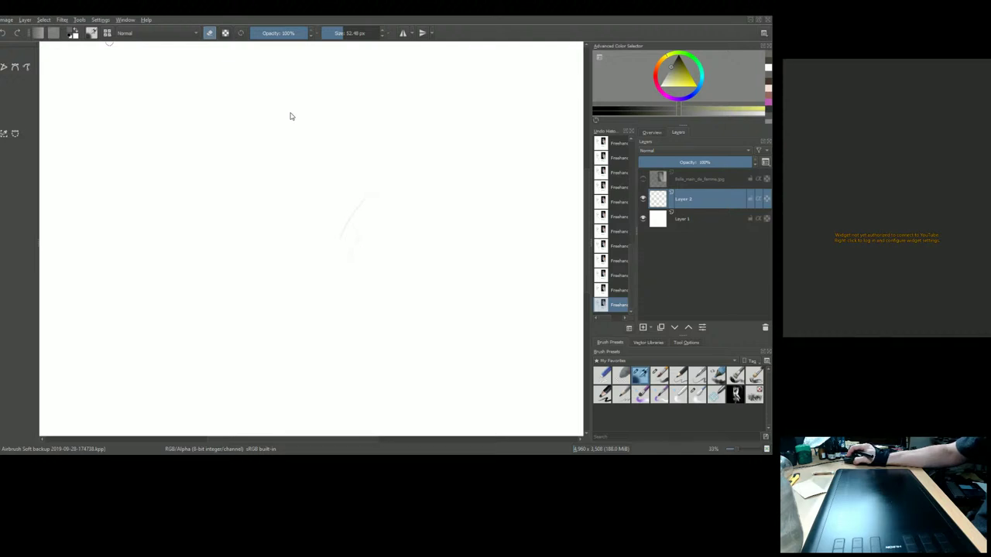
pyautogui.hotkey('ctrl', 'v')
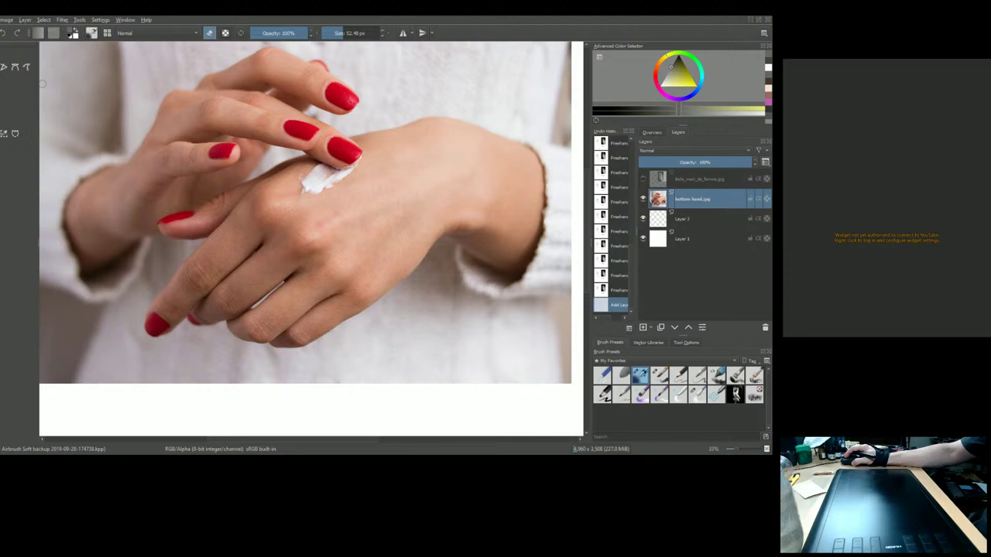
pyautogui.hotkey('ctrl', 't')
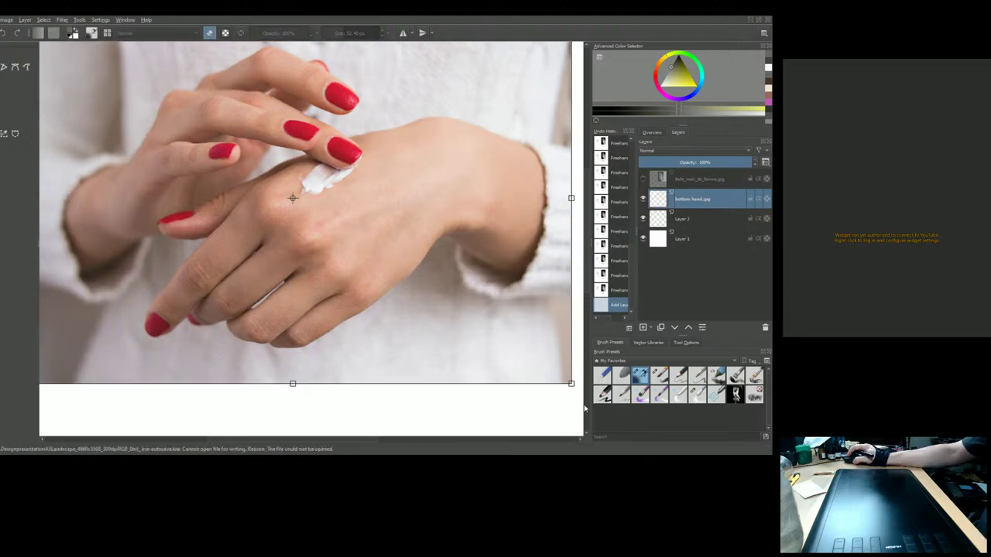
pyautogui.moveTo(573, 382); pyautogui.dragTo(319, 168)
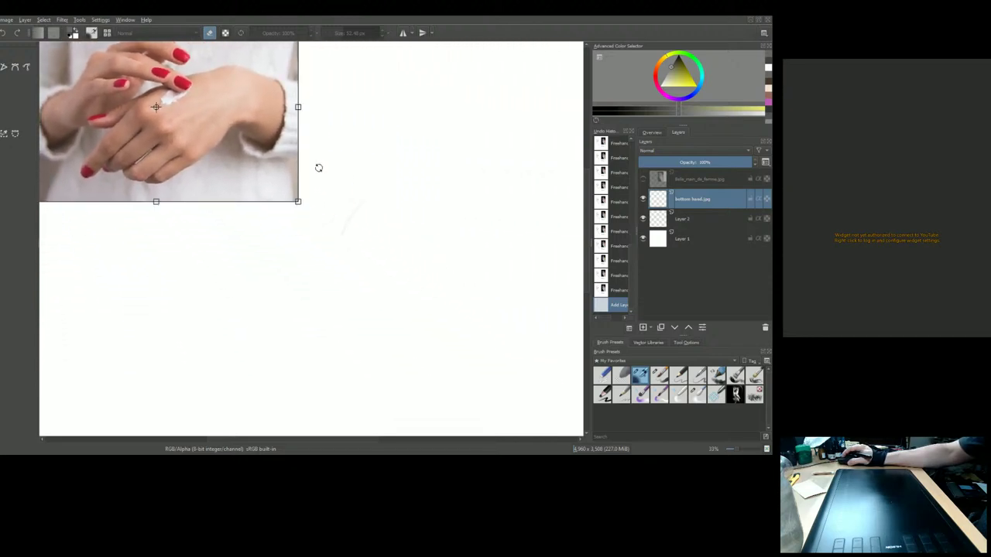
pyautogui.moveTo(244, 147); pyautogui.dragTo(513, 215)
pyautogui.moveTo(285, 61); pyautogui.dragTo(300, 71)
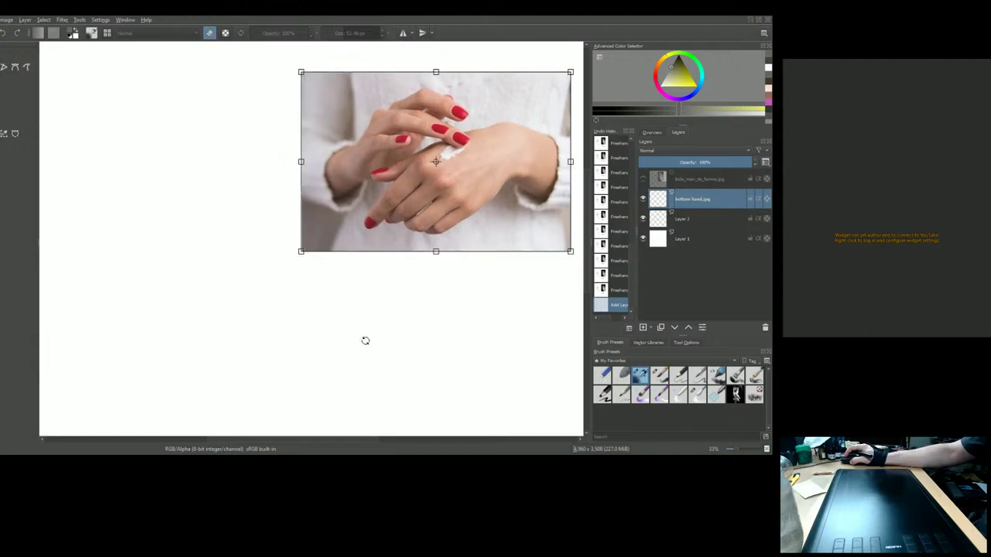
pyautogui.press('b')
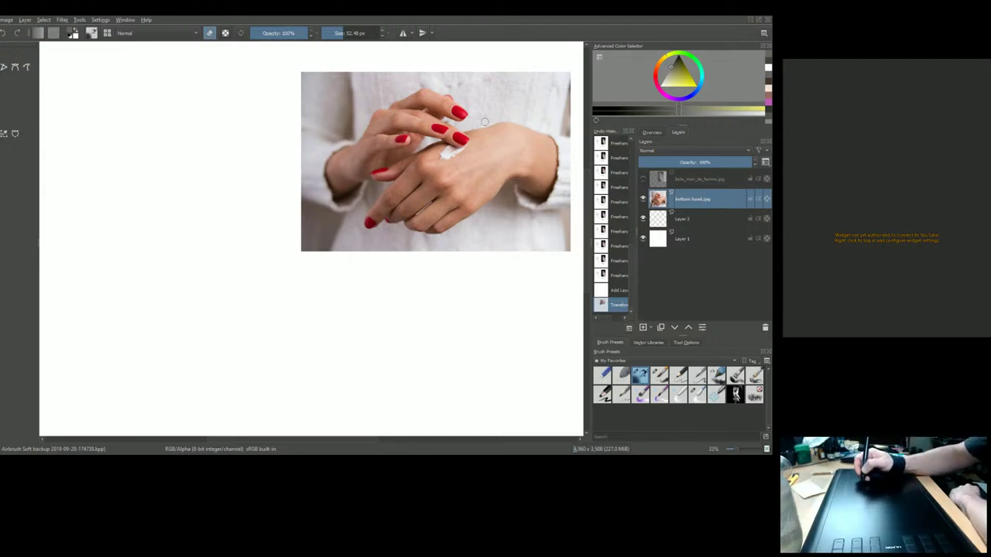
# Step: Set the brush size to 30.23 px, leave eraser mode and trace the four-sided palm outline over the lower hand in the photo
pyautogui.press('[')
pyautogui.press('[')
pyautogui.press('[')
pyautogui.press('[')
pyautogui.press('[')
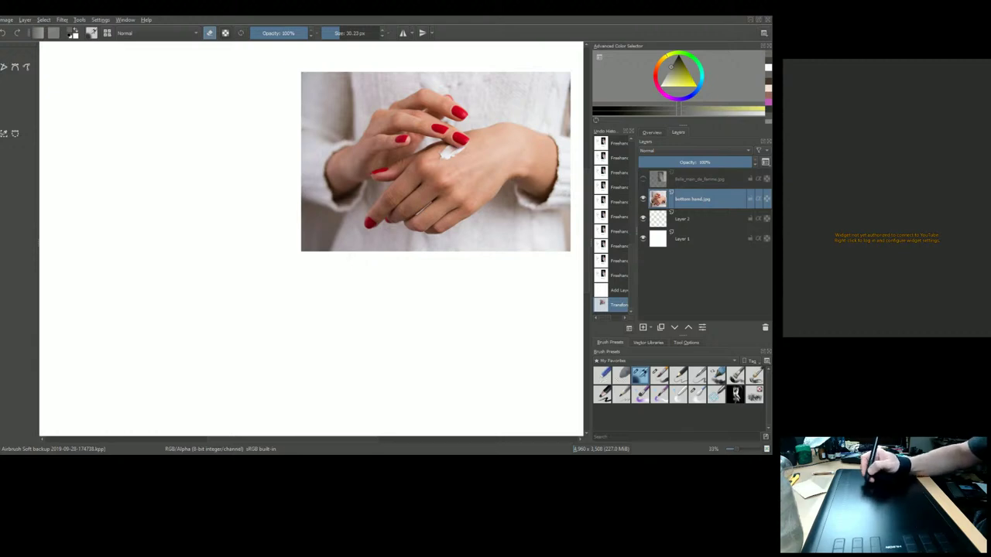
pyautogui.moveTo(441, 150); pyautogui.dragTo(469, 132)
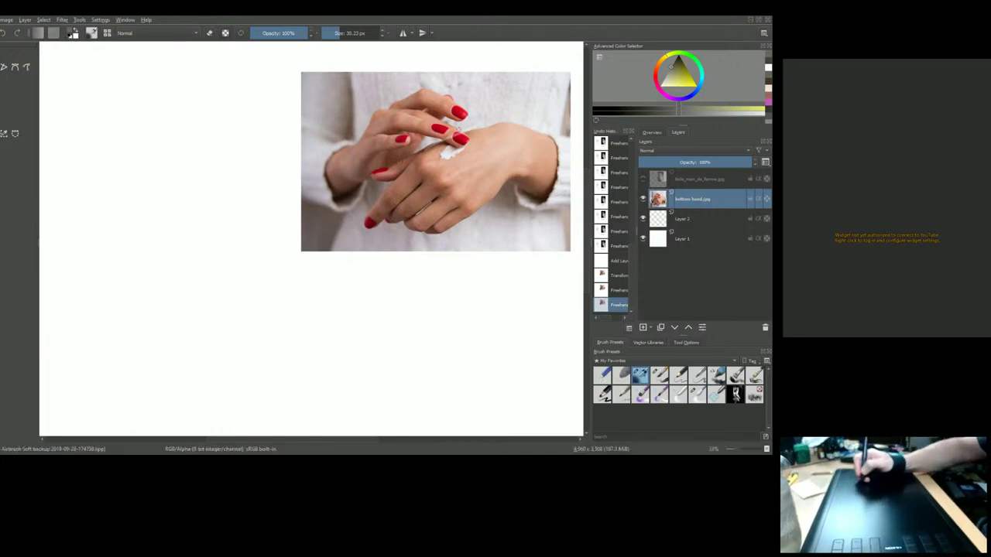
pyautogui.moveTo(452, 141)
pyautogui.mouseDown()
pyautogui.moveTo(505, 124)
pyautogui.moveTo(525, 167)
pyautogui.moveTo(472, 209)
pyautogui.mouseUp()
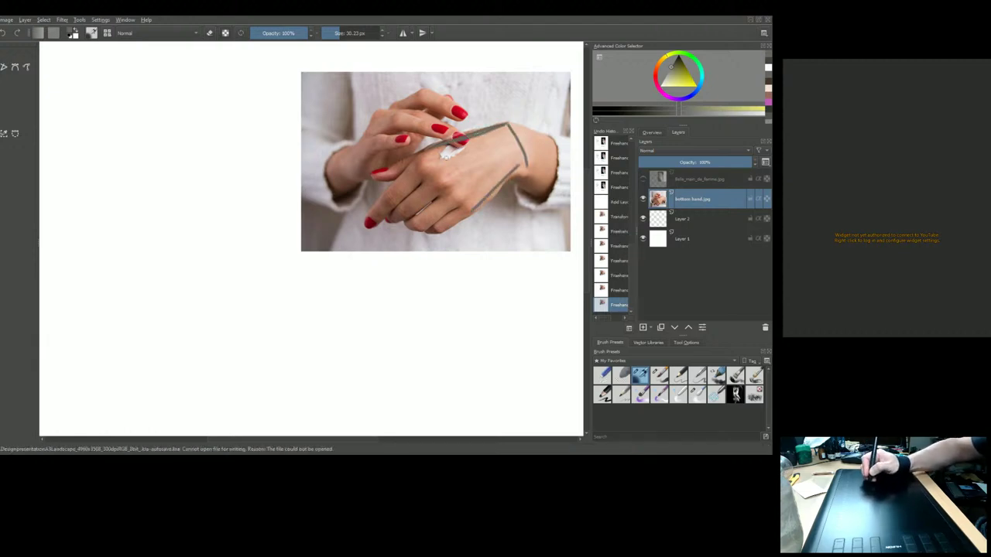
pyautogui.moveTo(418, 151); pyautogui.dragTo(463, 205)
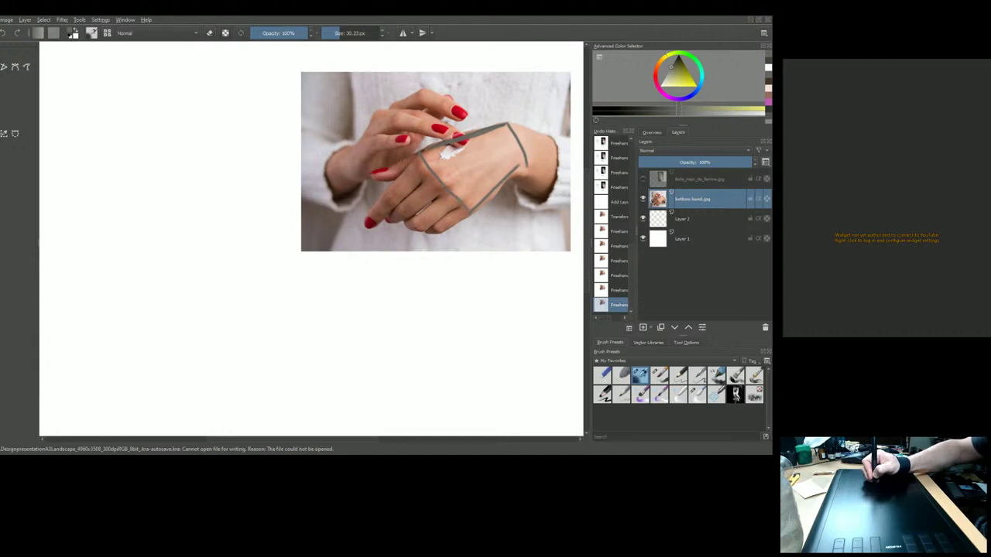
# Step: Reinforce the wrist end of the traced palm and extend the forearm's upper and lower contours towards the sleeve
pyautogui.moveTo(509, 133); pyautogui.dragTo(522, 173)
pyautogui.moveTo(511, 141)
pyautogui.mouseDown()
pyautogui.moveTo(515, 152)
pyautogui.moveTo(503, 129)
pyautogui.moveTo(519, 170)
pyautogui.moveTo(511, 120)
pyautogui.moveTo(551, 139)
pyautogui.mouseUp()
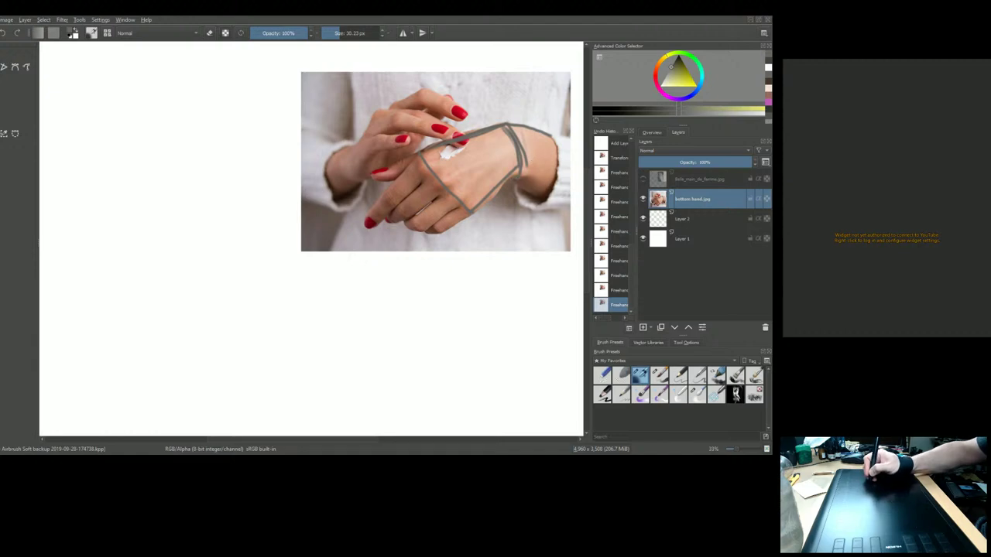
pyautogui.moveTo(531, 178); pyautogui.dragTo(545, 184)
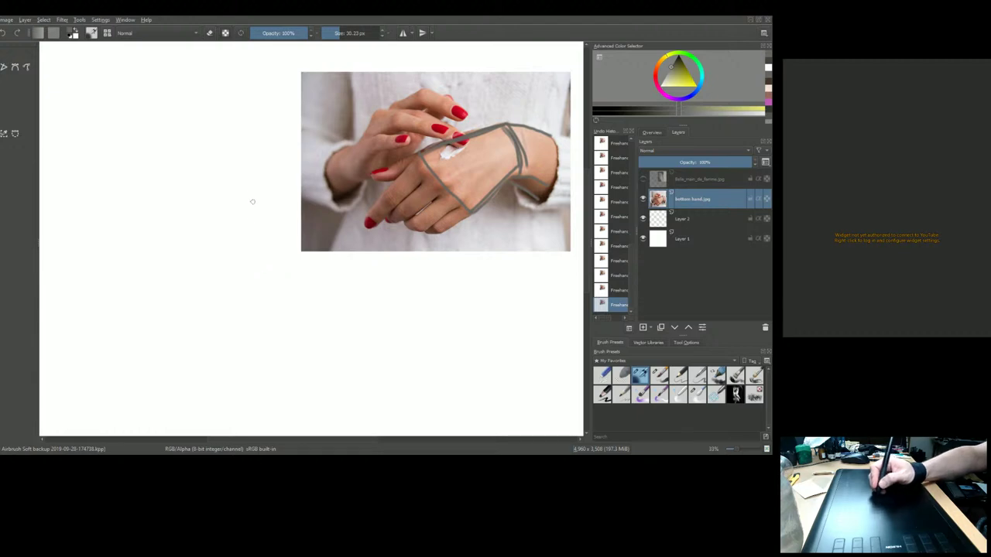
# Step: Sketch the same four-sided palm shape on the blank canvas left of the photo, with a curved wrist edge and knuckle edge
pyautogui.moveTo(237, 177); pyautogui.dragTo(255, 217)
pyautogui.moveTo(236, 183); pyautogui.dragTo(165, 212)
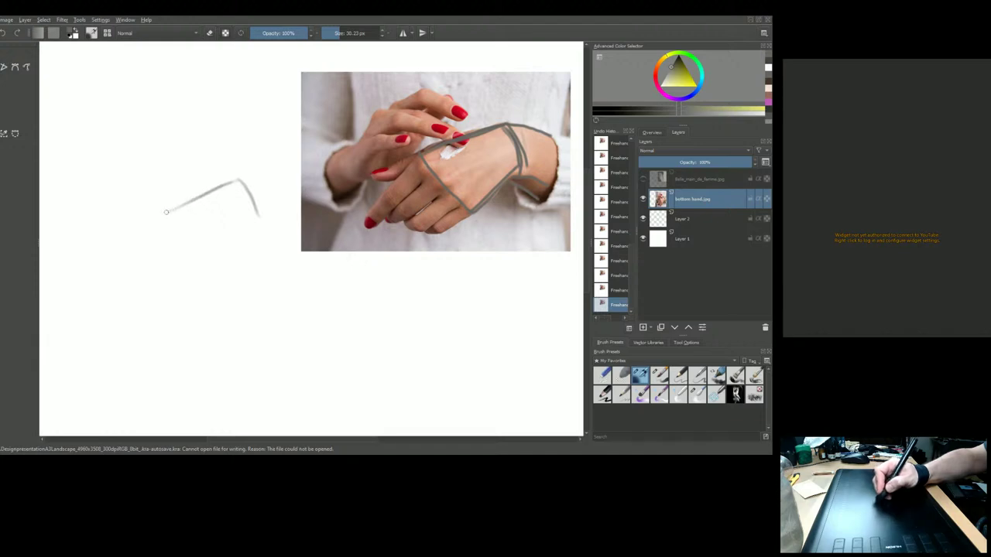
pyautogui.moveTo(259, 209); pyautogui.dragTo(200, 266)
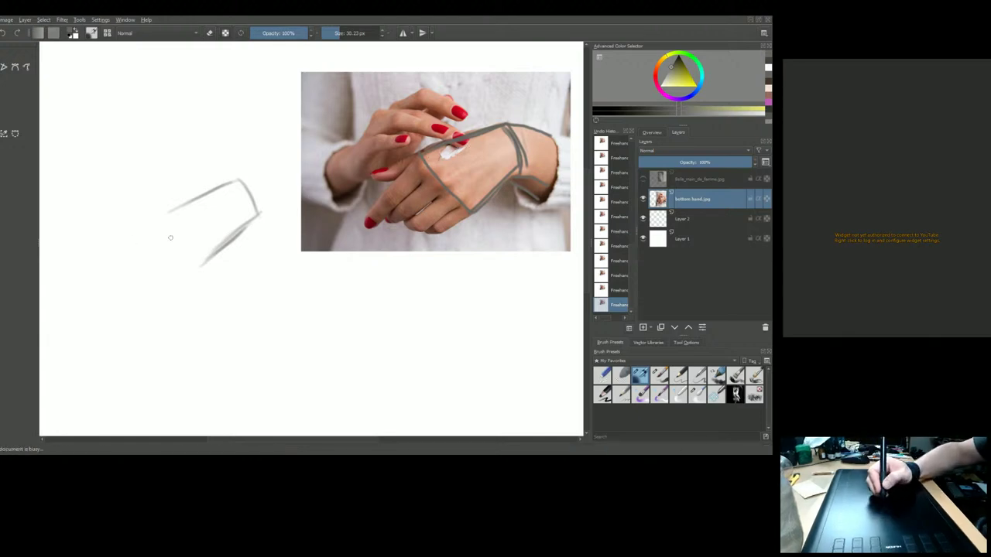
pyautogui.moveTo(160, 212)
pyautogui.mouseDown()
pyautogui.moveTo(164, 235)
pyautogui.moveTo(200, 266)
pyautogui.mouseUp()
pyautogui.moveTo(162, 205)
pyautogui.mouseDown()
pyautogui.moveTo(174, 233)
pyautogui.moveTo(200, 195)
pyautogui.moveTo(238, 178)
pyautogui.moveTo(260, 213)
pyautogui.mouseUp()
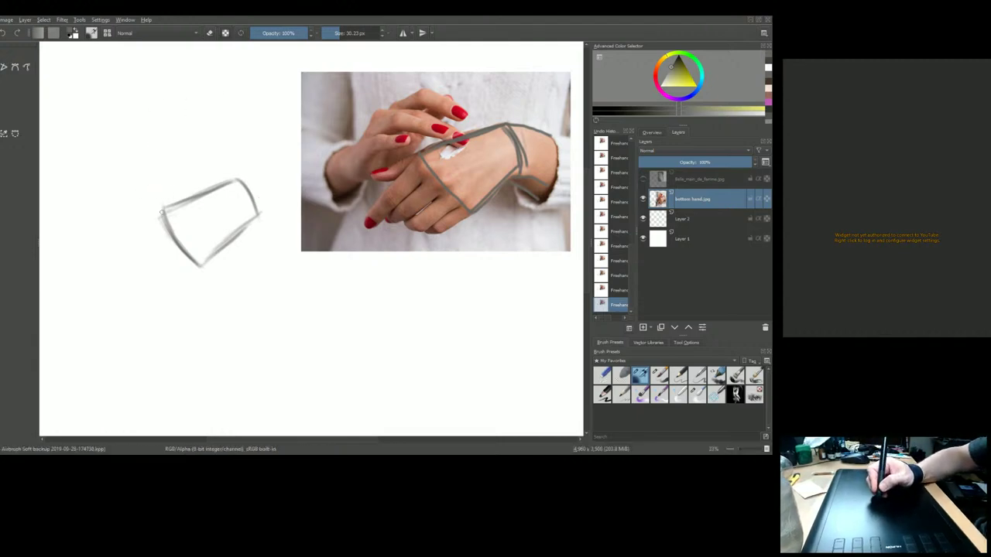
pyautogui.moveTo(164, 206); pyautogui.dragTo(153, 227)
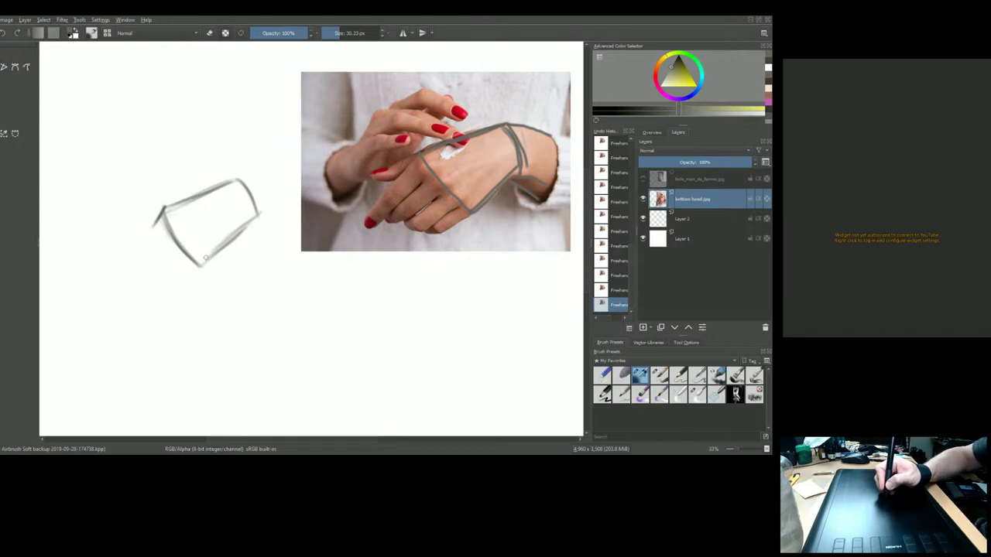
pyautogui.moveTo(205, 263); pyautogui.dragTo(184, 272)
pyautogui.moveTo(153, 231); pyautogui.dragTo(188, 279)
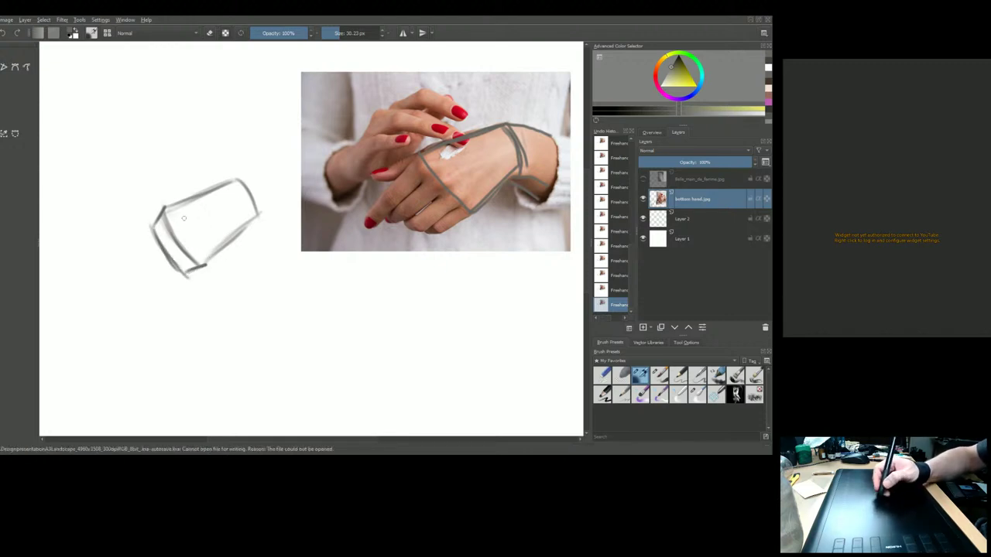
pyautogui.moveTo(161, 222); pyautogui.dragTo(154, 233)
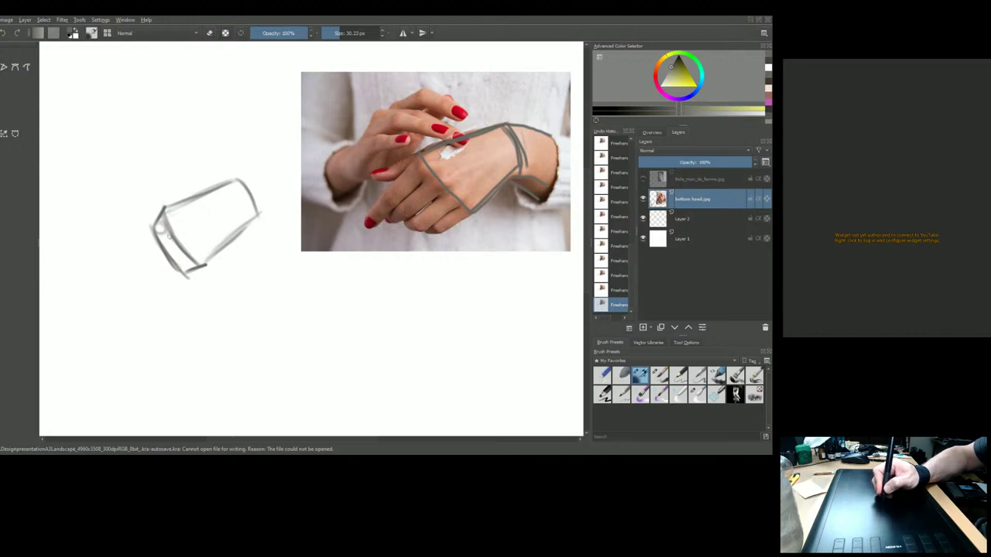
pyautogui.moveTo(182, 253); pyautogui.dragTo(192, 268)
pyautogui.moveTo(164, 208); pyautogui.dragTo(116, 258)
pyautogui.moveTo(168, 228)
pyautogui.mouseDown()
pyautogui.moveTo(147, 251)
pyautogui.moveTo(171, 239)
pyautogui.moveTo(159, 254)
pyautogui.moveTo(182, 245)
pyautogui.moveTo(145, 271)
pyautogui.moveTo(184, 256)
pyautogui.moveTo(174, 282)
pyautogui.mouseUp()
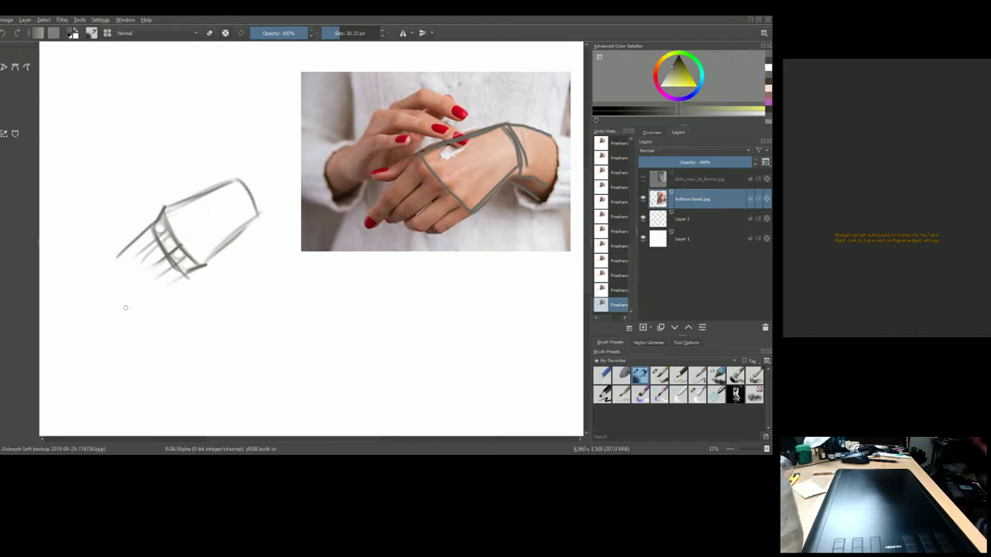
pyautogui.hotkey('ctrl', 'z')
pyautogui.hotkey('ctrl', 'z')
pyautogui.hotkey('ctrl', 'z')
pyautogui.hotkey('ctrl', 'z')
pyautogui.hotkey('ctrl', 'z')
pyautogui.hotkey('ctrl', 'z')
pyautogui.hotkey('ctrl', 'z')
pyautogui.hotkey('ctrl', 'z')
pyautogui.hotkey('ctrl', 'z')
pyautogui.hotkey('ctrl', 'z')
pyautogui.hotkey('ctrl', 'z')
pyautogui.hotkey('ctrl', 'z')
pyautogui.hotkey('ctrl', 'z')
pyautogui.hotkey('ctrl', 'z')
pyautogui.hotkey('ctrl', 'z')
pyautogui.hotkey('ctrl', 'z')
pyautogui.hotkey('ctrl', 'z')
pyautogui.hotkey('ctrl', 'z')
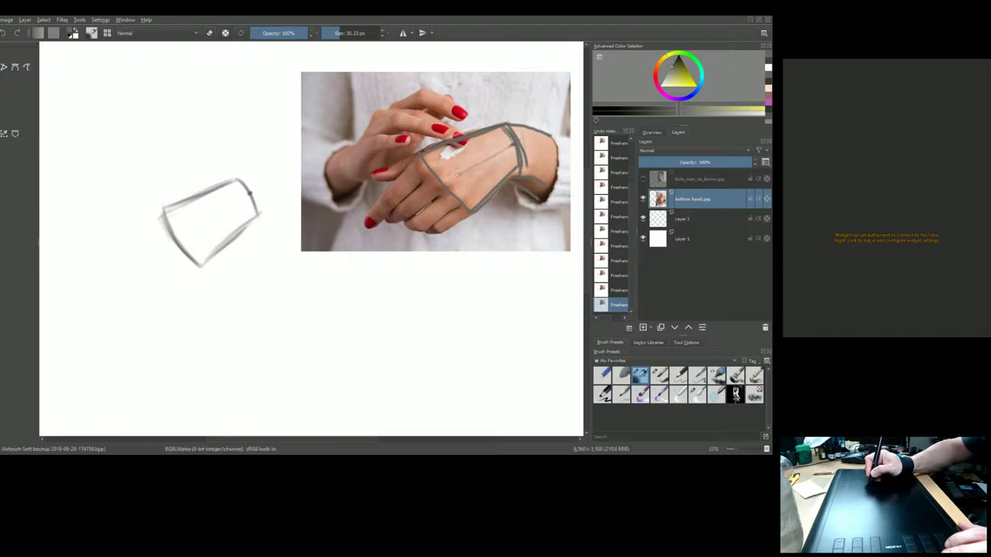
# Step: Draw tendon lines across the traced palm in the photo, fanning out from one wrist point to the knuckles
pyautogui.moveTo(509, 149); pyautogui.dragTo(457, 194)
pyautogui.moveTo(514, 149); pyautogui.dragTo(466, 205)
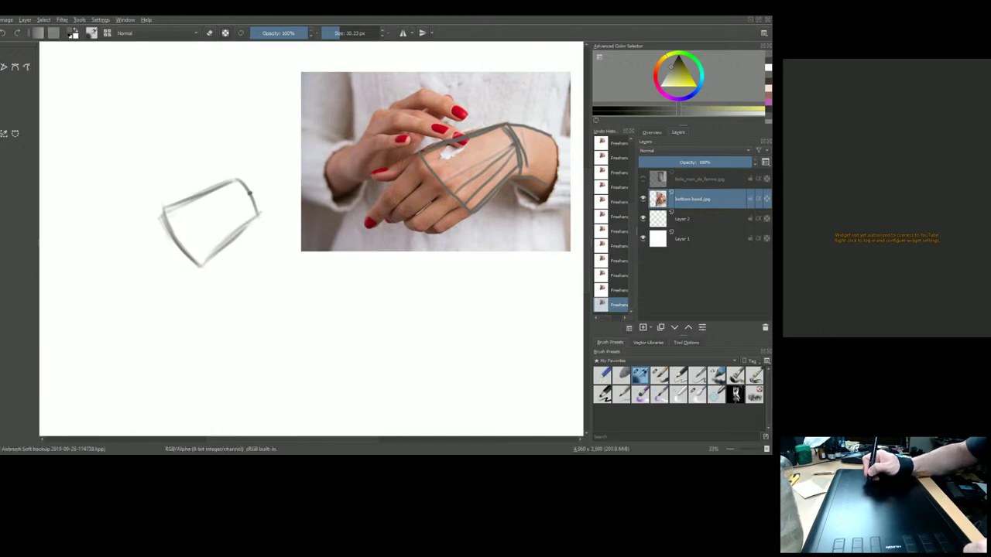
pyautogui.moveTo(430, 162); pyautogui.dragTo(511, 138)
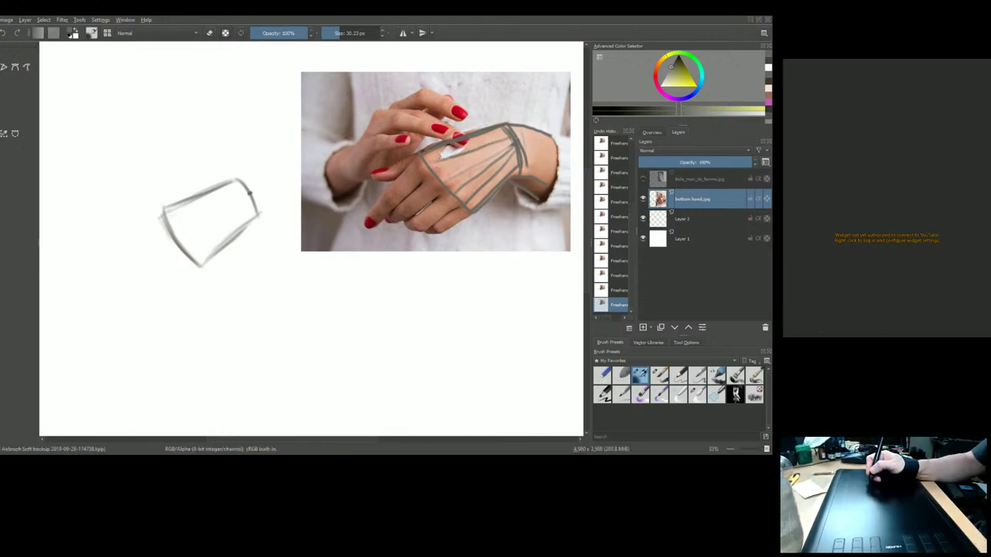
pyautogui.hotkey('ctrl', 'z')
pyautogui.moveTo(424, 162); pyautogui.dragTo(513, 140)
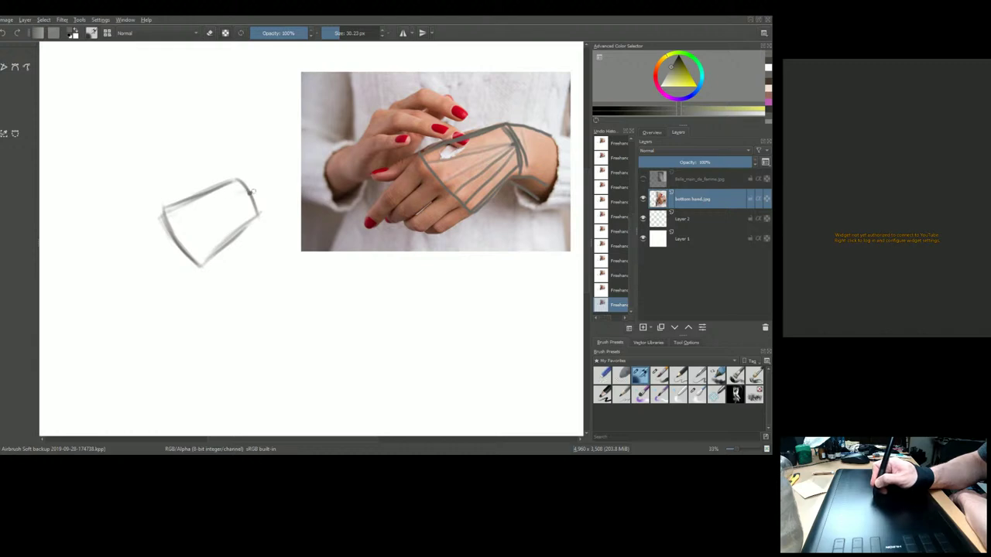
# Step: Sketch the matching fan of tendon lines inside the drawn palm, from the wrist mark to the knuckle edge
pyautogui.moveTo(252, 192); pyautogui.dragTo(161, 215)
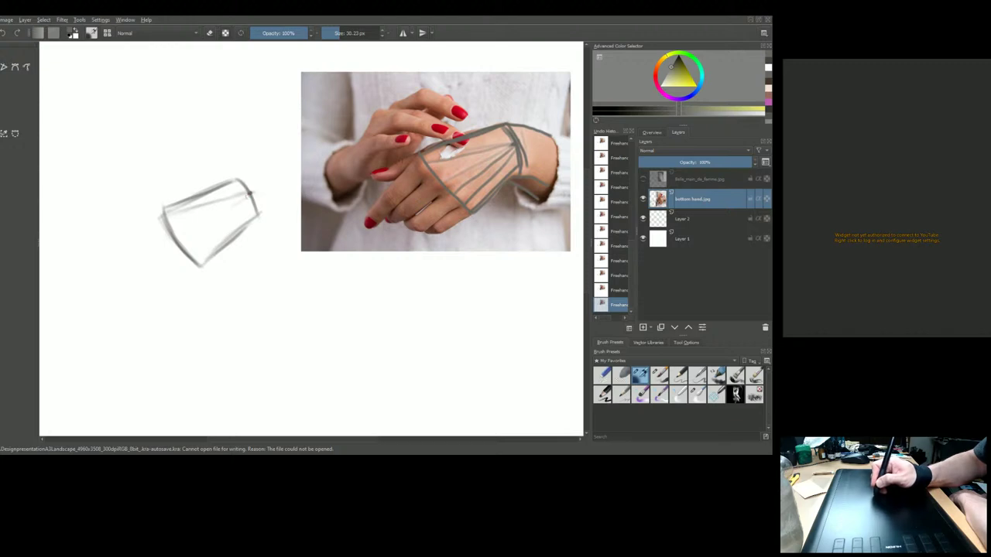
pyautogui.moveTo(215, 212); pyautogui.dragTo(182, 232)
pyautogui.moveTo(227, 206); pyautogui.dragTo(203, 222)
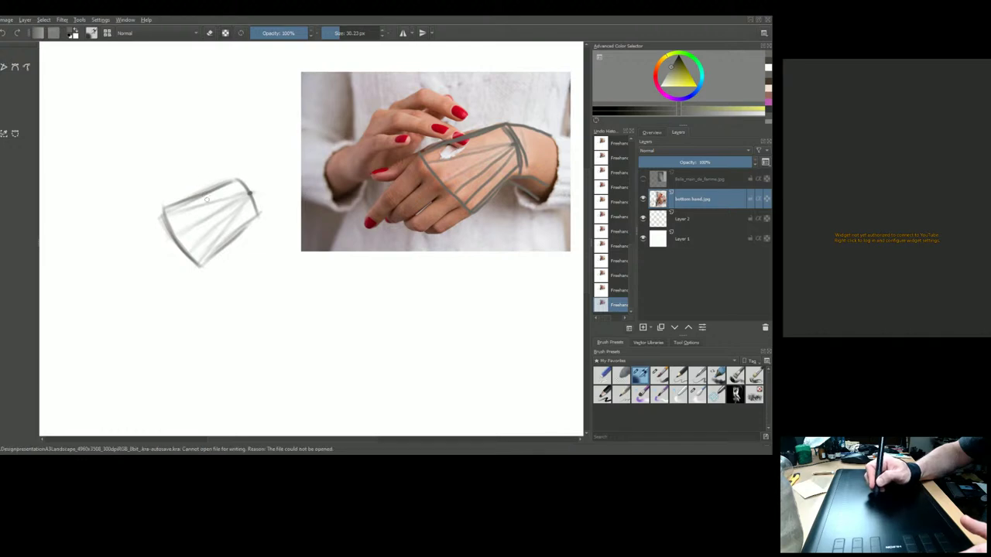
# Step: Draw a 1/2 palm-length guide above the sketched palm and sketch the index finger's first segment from the knuckle edge
pyautogui.moveTo(165, 207); pyautogui.dragTo(142, 159)
pyautogui.moveTo(236, 178)
pyautogui.mouseDown()
pyautogui.moveTo(209, 137)
pyautogui.moveTo(166, 145)
pyautogui.moveTo(175, 156)
pyautogui.moveTo(175, 144)
pyautogui.moveTo(198, 192)
pyautogui.moveTo(141, 240)
pyautogui.moveTo(158, 248)
pyautogui.mouseUp()
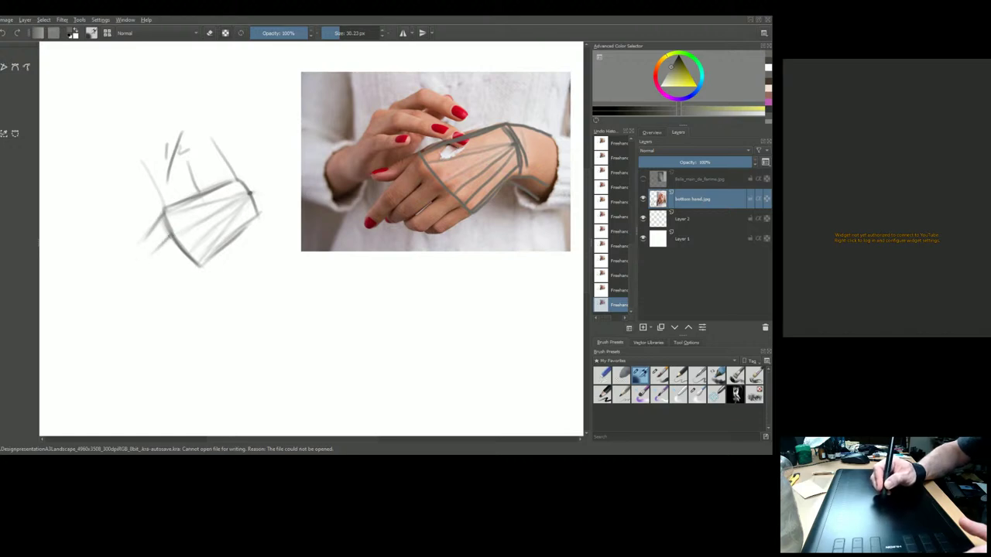
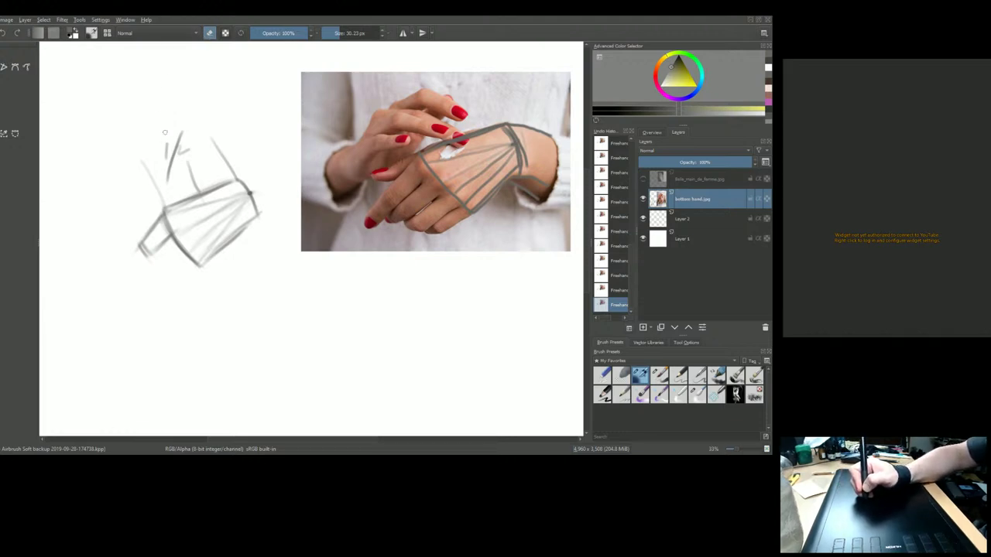
# Step: Enlarge the eraser and remove the 1/2 proportion guide above the sketched palm
pyautogui.moveTo(153, 134)
pyautogui.keyDown('shift'); pyautogui.mouseDown()
pyautogui.moveTo(216, 107)
pyautogui.moveTo(161, 146)
pyautogui.moveTo(228, 107)
pyautogui.moveTo(147, 179)
pyautogui.moveTo(174, 184)
pyautogui.moveTo(220, 170)
pyautogui.moveTo(180, 192)
pyautogui.moveTo(209, 165)
pyautogui.moveTo(145, 199)
pyautogui.mouseUp(); pyautogui.keyUp('shift')
pyautogui.moveTo(231, 156); pyautogui.dragTo(225, 173)
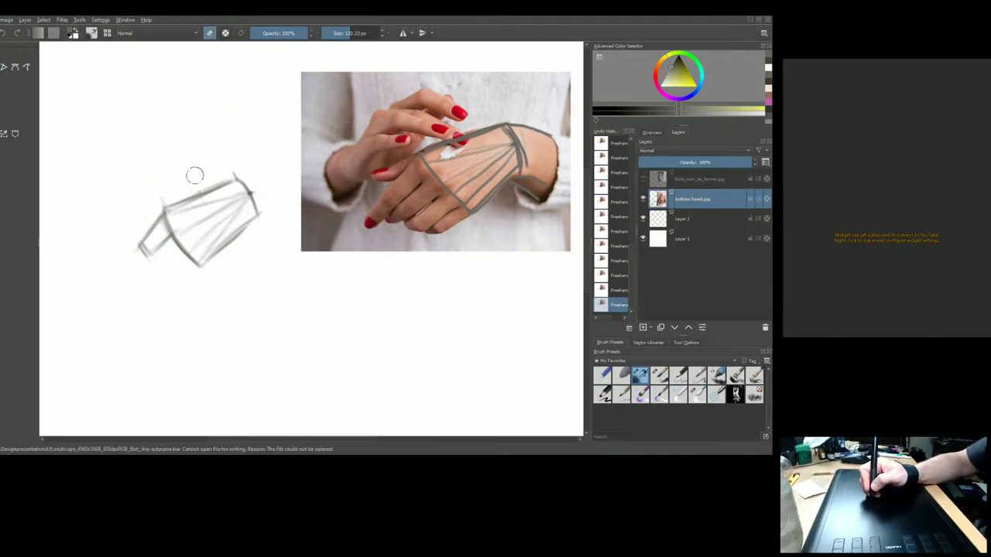
# Step: Reduce the brush to 28.10 px, leave eraser mode and sketch the index finger's outer segments and the neighbouring finger's first segment
pyautogui.press('[')
pyautogui.press('[')
pyautogui.press('[')
pyautogui.press('[')
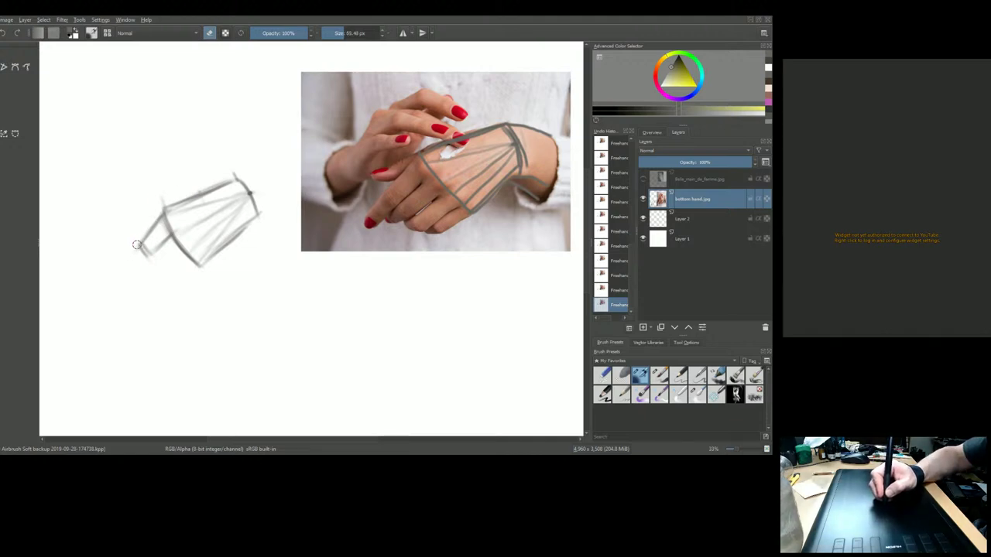
pyautogui.click(209, 33)
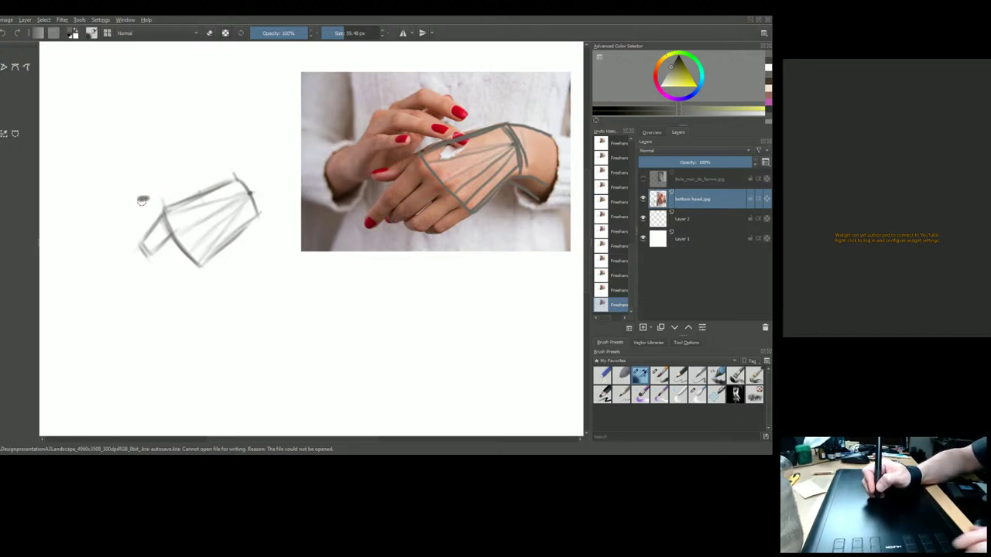
pyautogui.hotkey('ctrl', 'z')
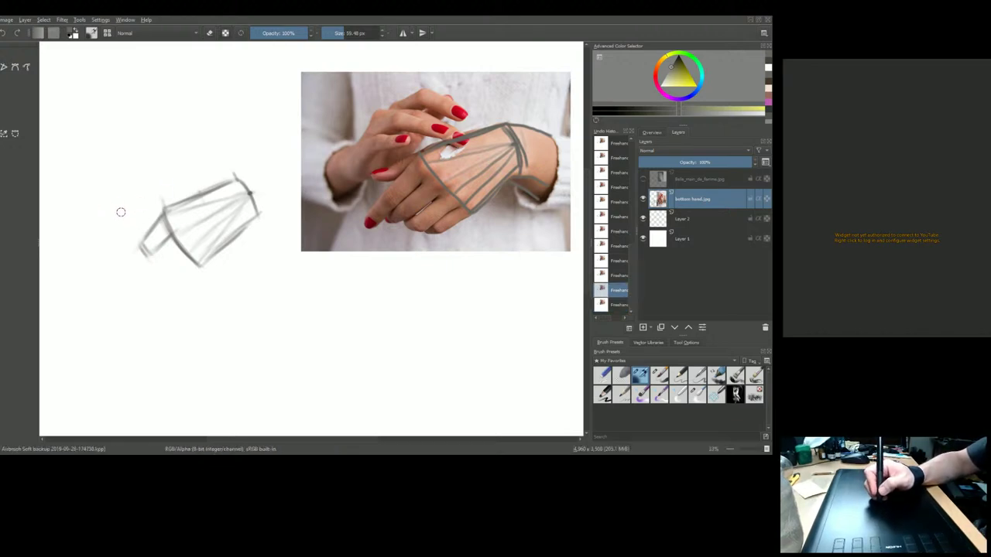
pyautogui.press('[')
pyautogui.press('[')
pyautogui.press('[')
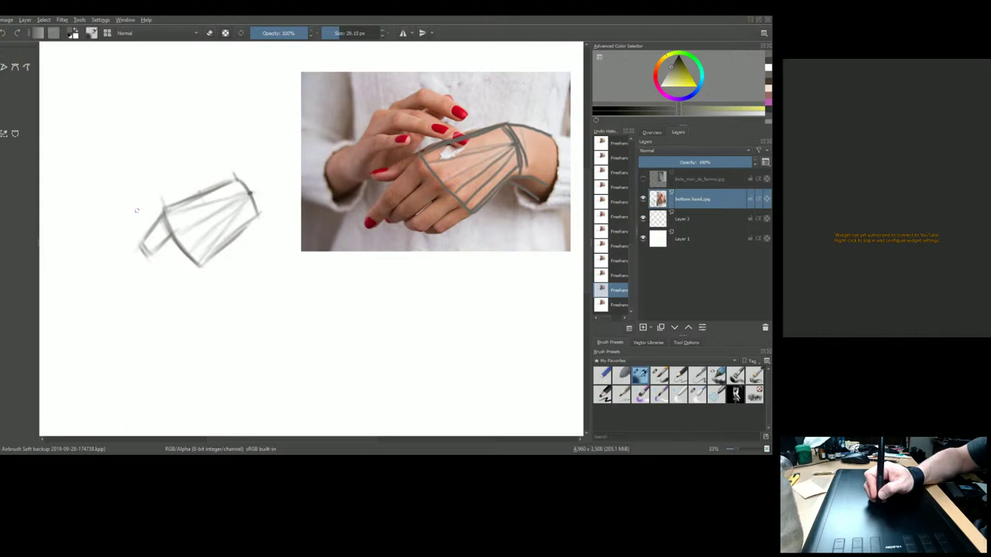
pyautogui.click(142, 244)
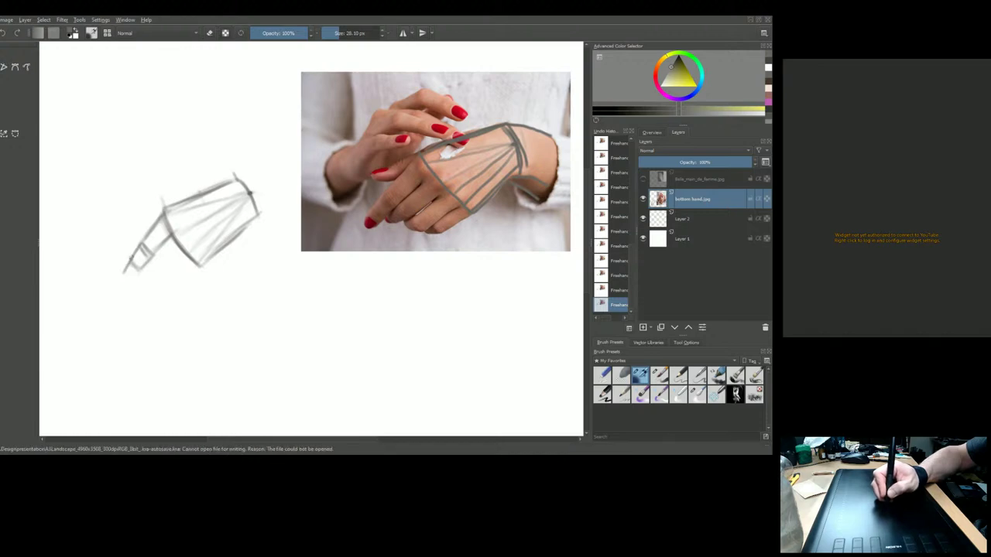
pyautogui.moveTo(141, 273)
pyautogui.mouseDown()
pyautogui.moveTo(125, 278)
pyautogui.moveTo(121, 266)
pyautogui.mouseUp()
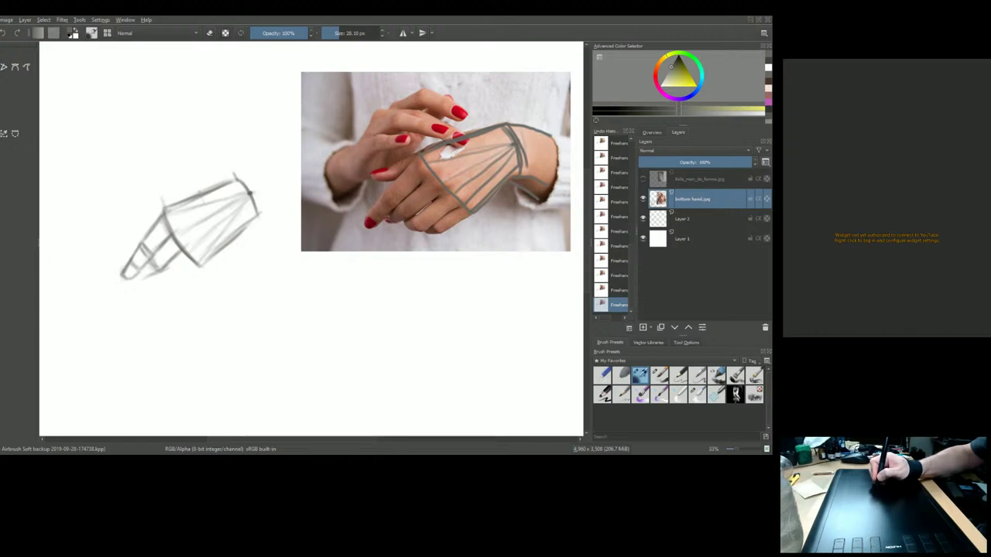
# Step: Draw a short slanted line beside the index fingertip in the photo and sketch the middle finger's outer segments beside the drawn index finger
pyautogui.moveTo(382, 214); pyautogui.dragTo(399, 233)
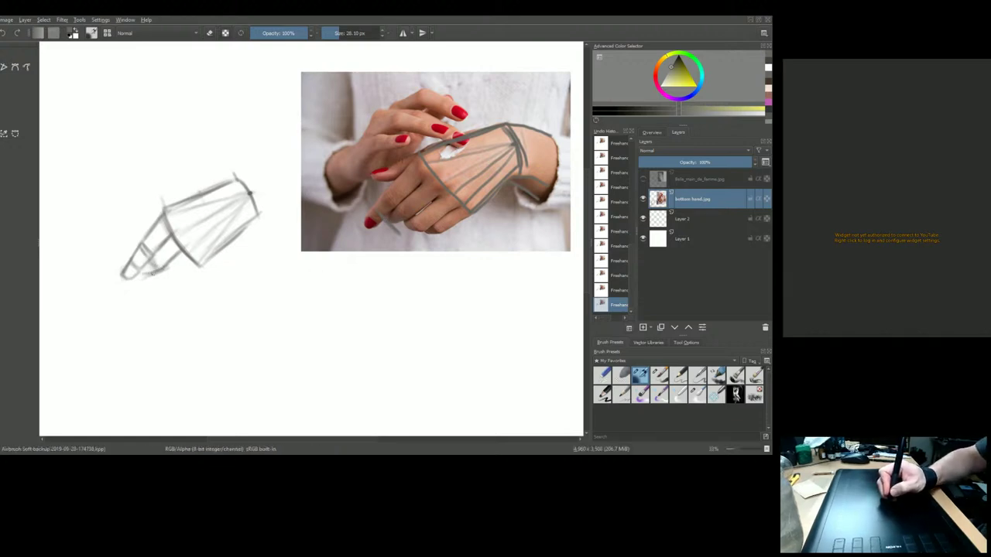
pyautogui.moveTo(143, 274)
pyautogui.mouseDown()
pyautogui.moveTo(191, 247)
pyautogui.moveTo(152, 266)
pyautogui.moveTo(157, 250)
pyautogui.mouseUp()
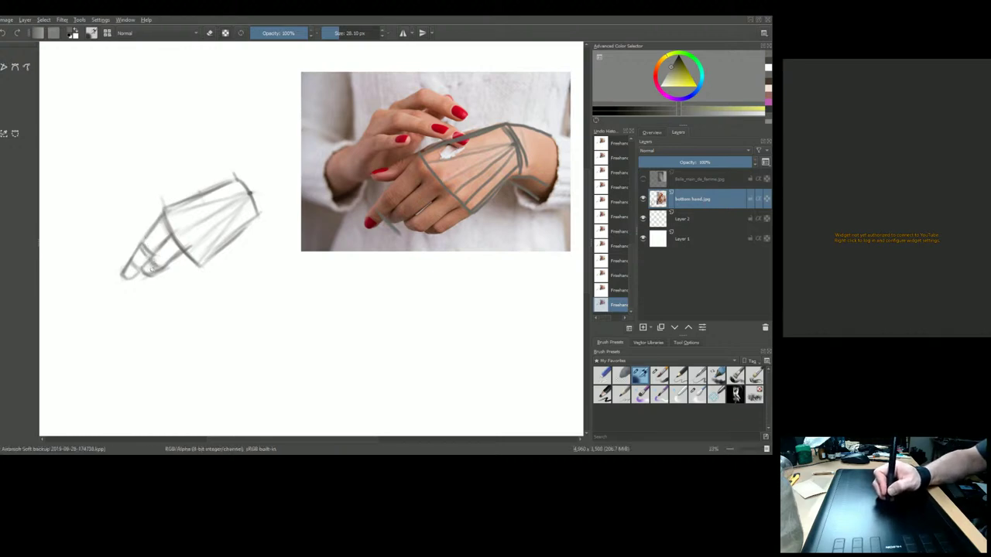
pyautogui.moveTo(147, 263); pyautogui.dragTo(130, 260)
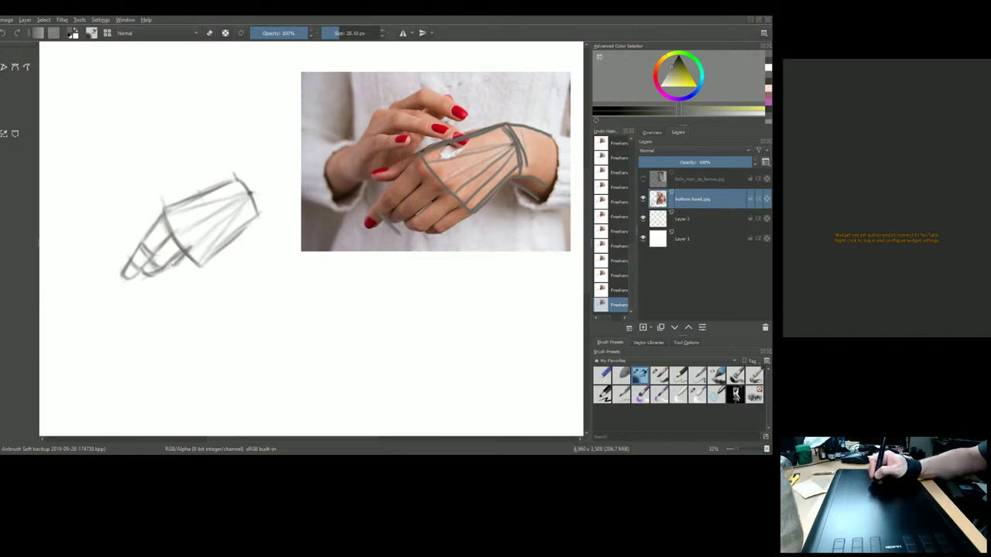
# Step: Circle the elongated gap between the two neighbouring fingers of the lower hand in the photo
pyautogui.press('+')
pyautogui.press('+')
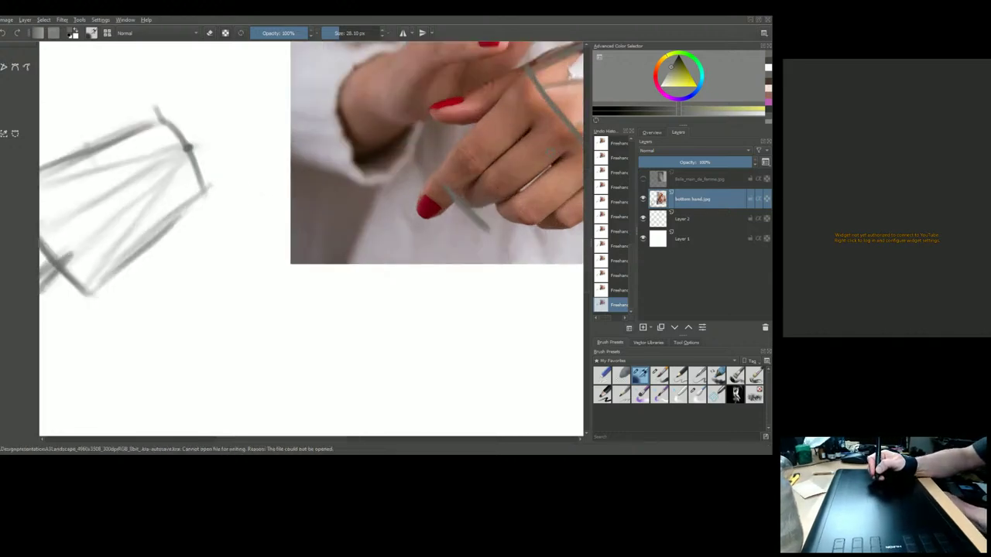
pyautogui.press('+')
pyautogui.moveTo(515, 217)
pyautogui.mouseDown()
pyautogui.moveTo(334, 248)
pyautogui.moveTo(304, 266)
pyautogui.mouseUp()
pyautogui.moveTo(463, 164); pyautogui.dragTo(474, 160)
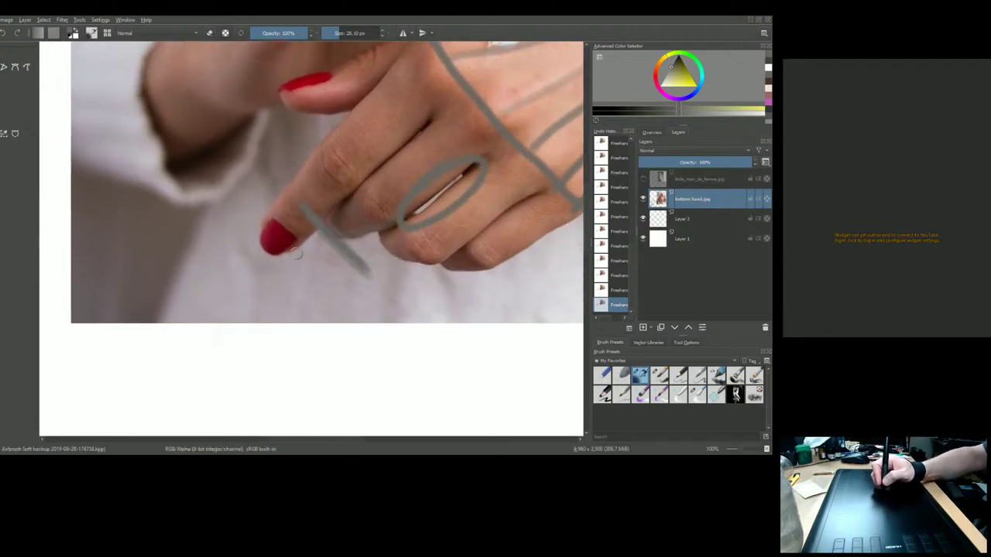
# Step: Set the brush to 15.75 px and sketch dark strokes for the next finger at the lower end of the drawn knuckle edge
pyautogui.moveTo(252, 261)
pyautogui.mouseDown()
pyautogui.moveTo(315, 243)
pyautogui.moveTo(547, 246)
pyautogui.moveTo(628, 234)
pyautogui.mouseUp()
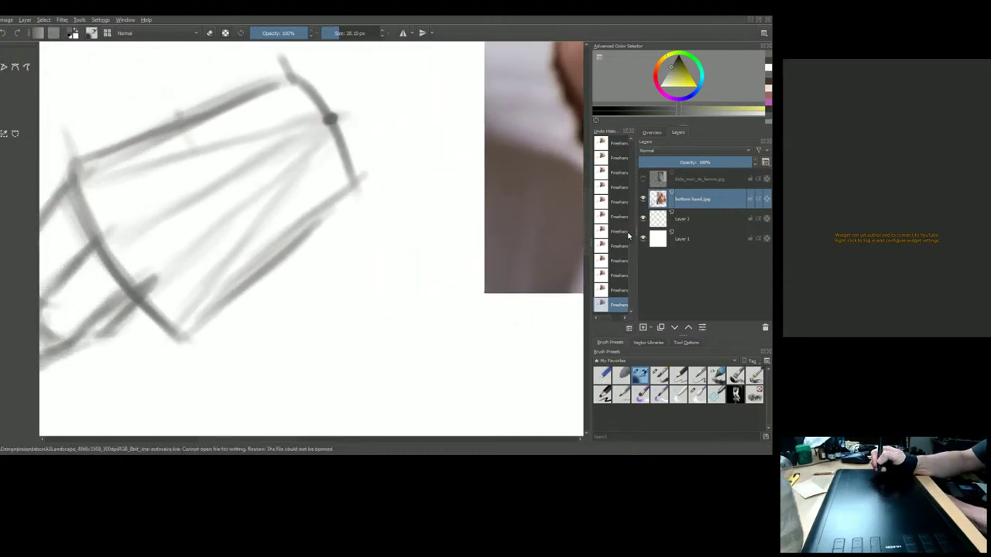
pyautogui.press('-')
pyautogui.press('-')
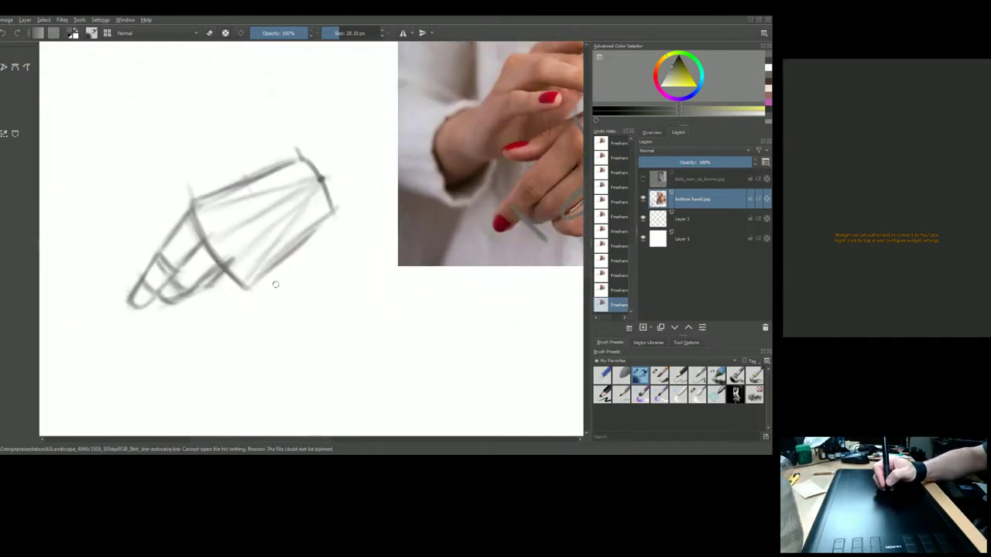
pyautogui.moveTo(287, 272); pyautogui.dragTo(234, 246)
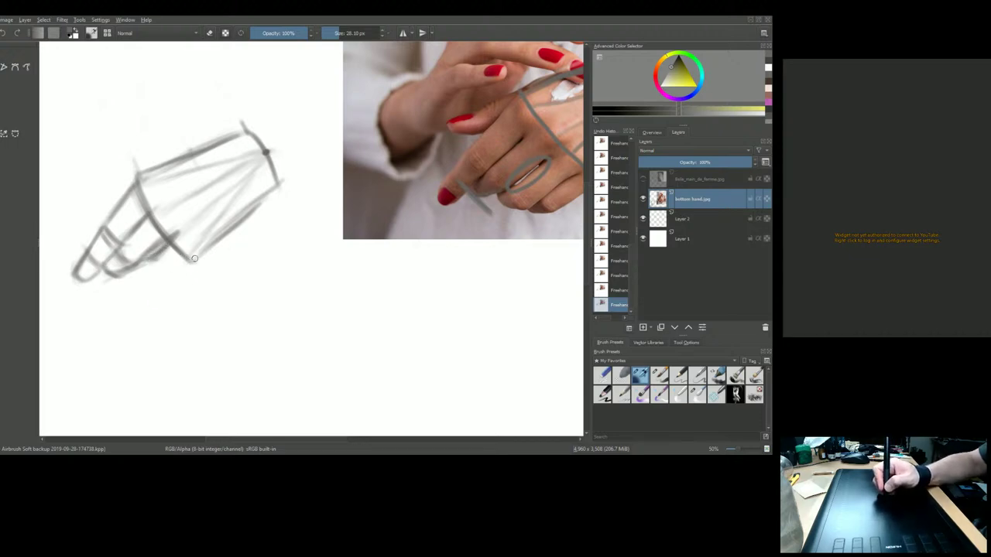
pyautogui.moveTo(196, 258); pyautogui.dragTo(167, 249)
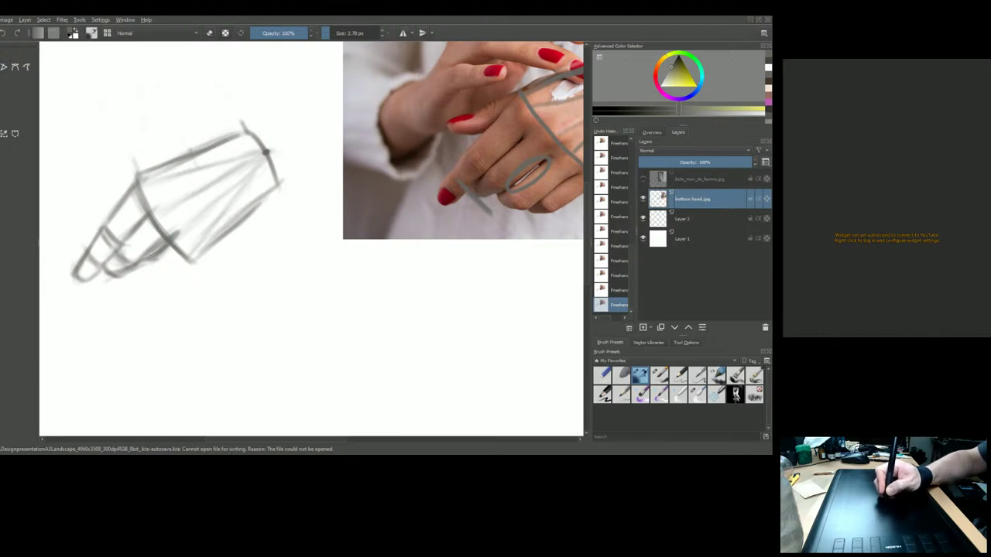
pyautogui.press(']')
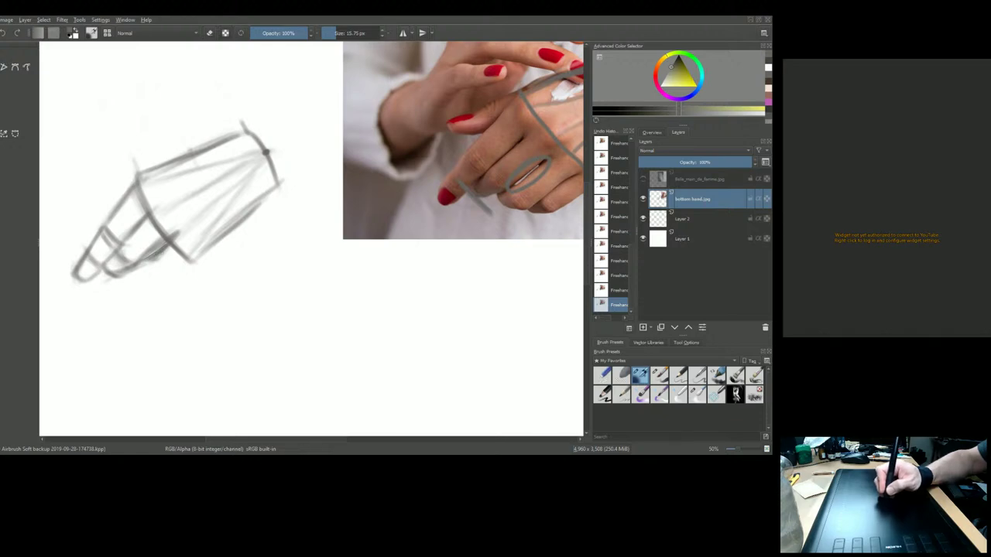
pyautogui.moveTo(164, 269); pyautogui.dragTo(198, 244)
pyautogui.moveTo(138, 260)
pyautogui.mouseDown()
pyautogui.moveTo(166, 237)
pyautogui.moveTo(177, 254)
pyautogui.mouseUp()
pyautogui.moveTo(159, 268); pyautogui.dragTo(184, 251)
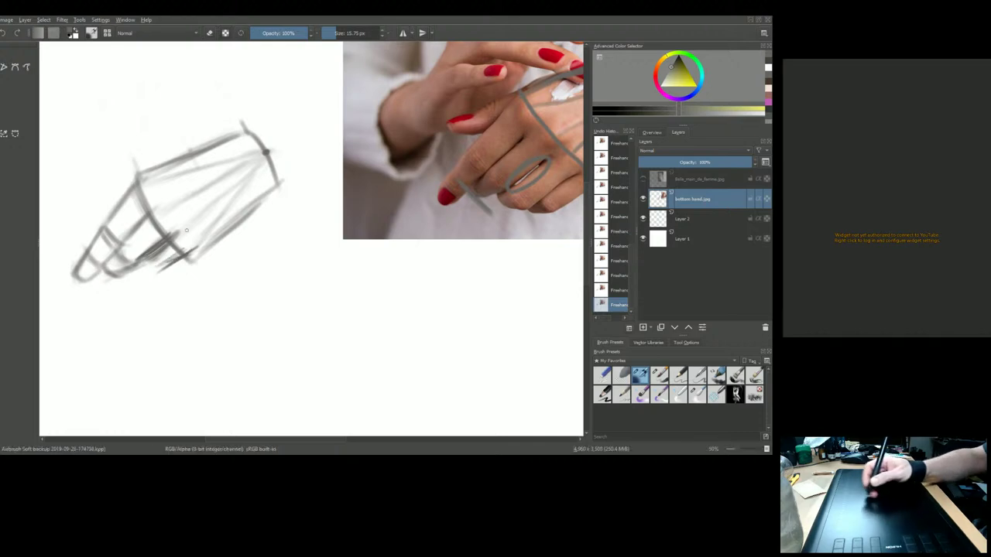
# Step: Erase the lower end of the knuckle edge and the stray finger strokes with a 65.91 px eraser
pyautogui.click(209, 32)
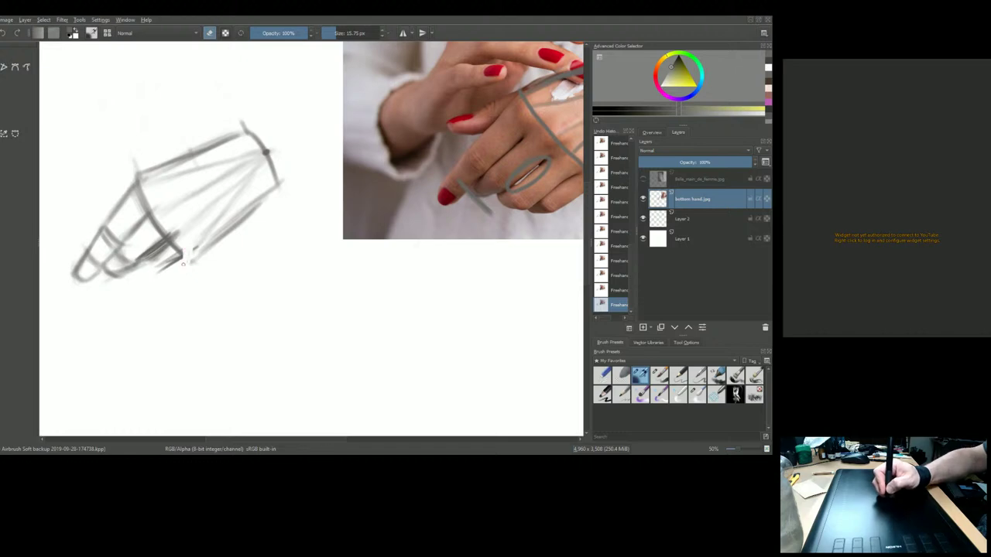
pyautogui.press(']')
pyautogui.press(']')
pyautogui.press(']')
pyautogui.press(']')
pyautogui.press('[')
pyautogui.press('[')
pyautogui.moveTo(180, 266)
pyautogui.mouseDown()
pyautogui.moveTo(170, 242)
pyautogui.moveTo(119, 278)
pyautogui.moveTo(189, 253)
pyautogui.mouseUp()
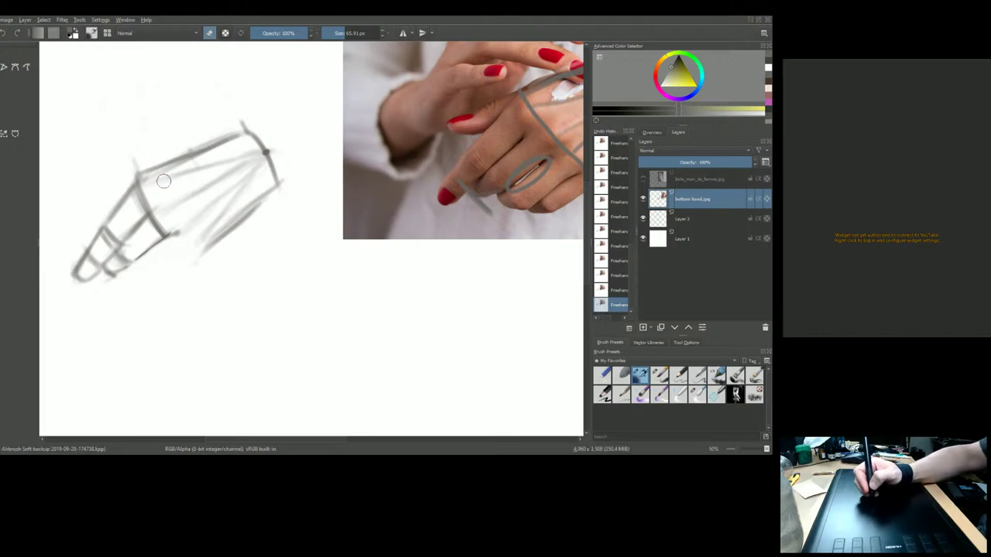
# Step: Reduce the brush to 18.30 px, leave eraser mode and redraw the lower part of the knuckle edge down to the palm corner
pyautogui.press('[')
pyautogui.press('[')
pyautogui.press('[')
pyautogui.press('[')
pyautogui.press('[')
pyautogui.press('e')
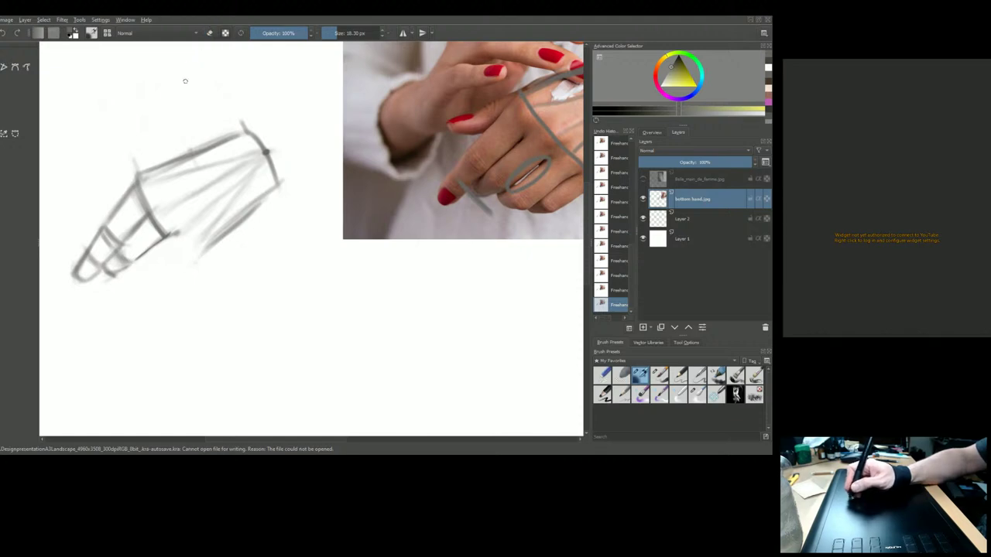
pyautogui.moveTo(153, 221)
pyautogui.mouseDown()
pyautogui.moveTo(180, 260)
pyautogui.moveTo(197, 264)
pyautogui.moveTo(201, 252)
pyautogui.mouseUp()
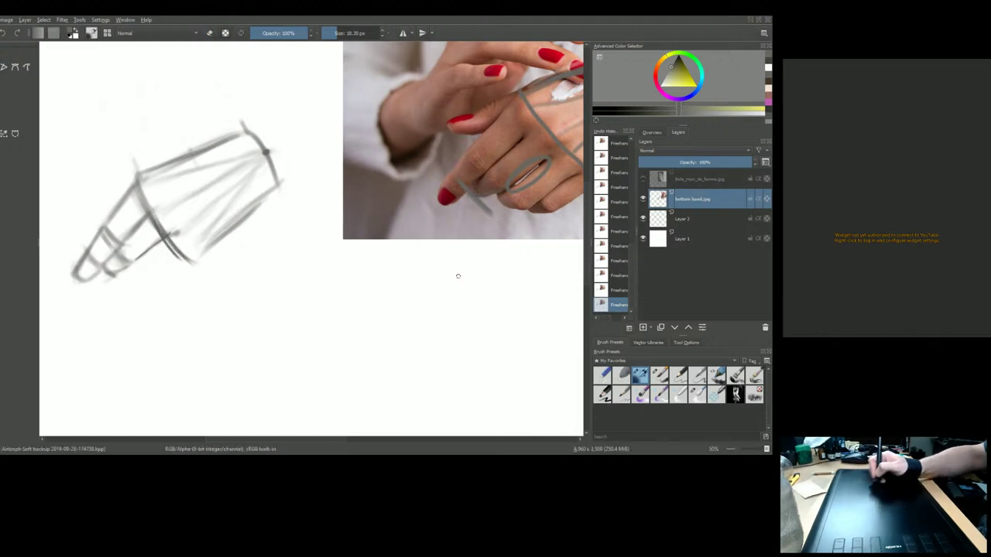
# Step: Sketch the ring and little finger segments below the knuckle edge and darken the palm's lower edge up to the wrist
pyautogui.press('-')
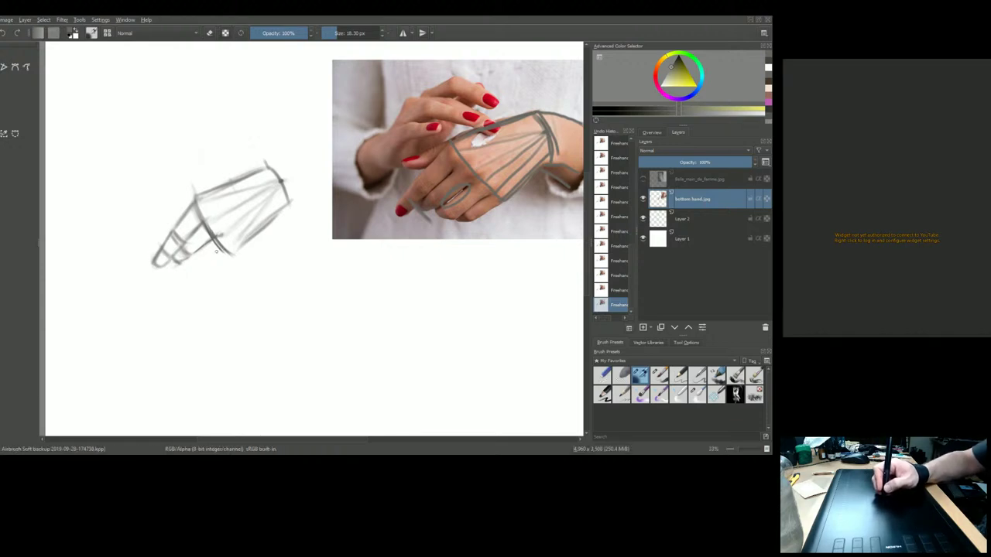
pyautogui.moveTo(209, 253); pyautogui.dragTo(224, 250)
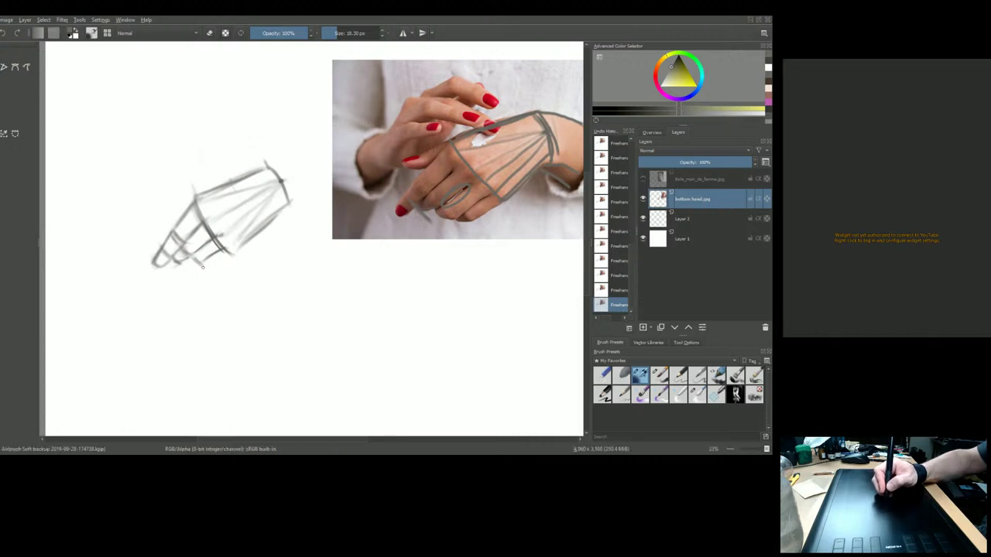
pyautogui.moveTo(214, 258)
pyautogui.mouseDown()
pyautogui.moveTo(223, 251)
pyautogui.moveTo(205, 263)
pyautogui.mouseUp()
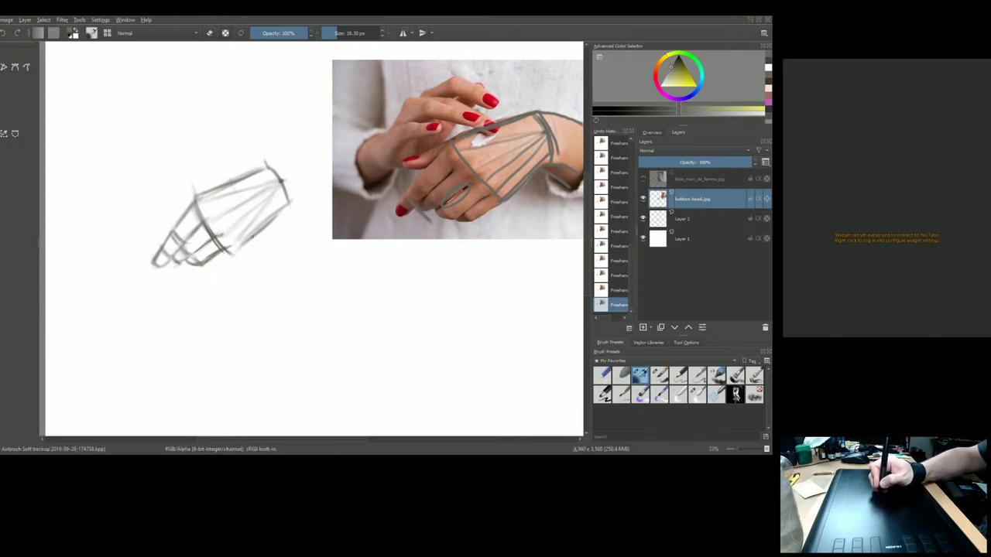
pyautogui.moveTo(270, 223); pyautogui.dragTo(234, 258)
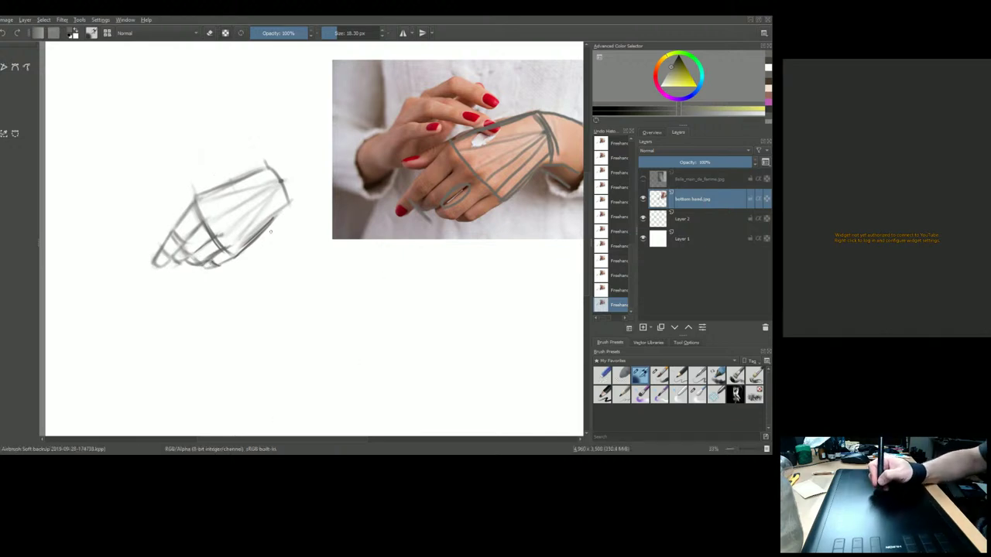
pyautogui.moveTo(288, 203); pyautogui.dragTo(251, 243)
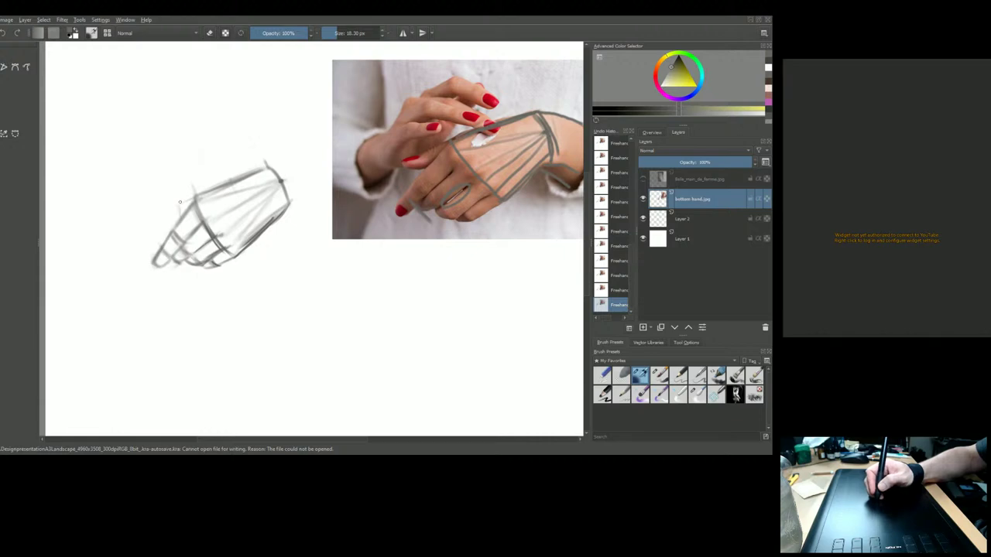
# Step: Mark the thumb's start beside the drawn index knuckle and draw an alignment line on the photo from the thumb tip past the index fingertip
pyautogui.moveTo(179, 203); pyautogui.dragTo(182, 219)
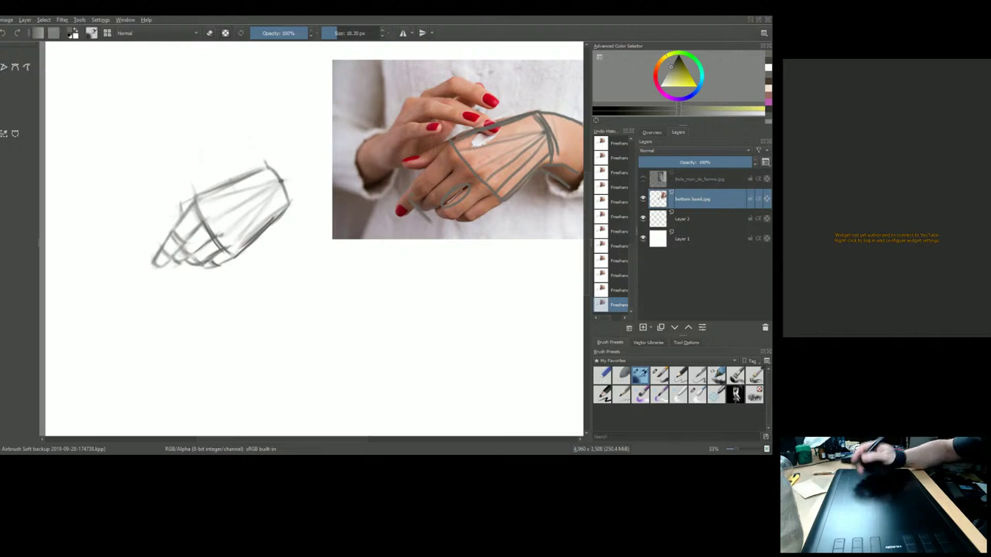
pyautogui.scroll(2, 355, 141)
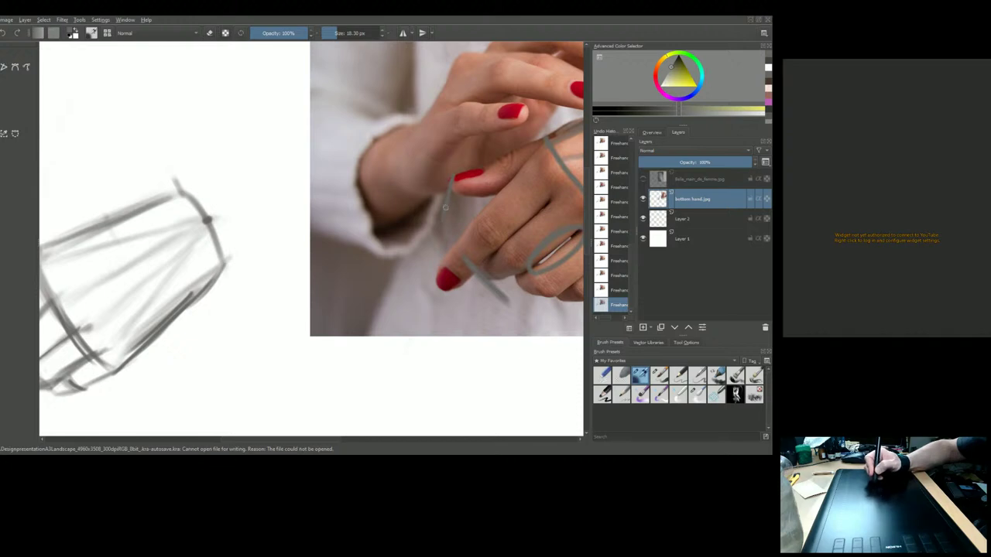
pyautogui.moveTo(440, 234); pyautogui.dragTo(431, 288)
pyautogui.moveTo(444, 207)
pyautogui.mouseDown()
pyautogui.moveTo(433, 294)
pyautogui.moveTo(450, 181)
pyautogui.moveTo(422, 329)
pyautogui.mouseUp()
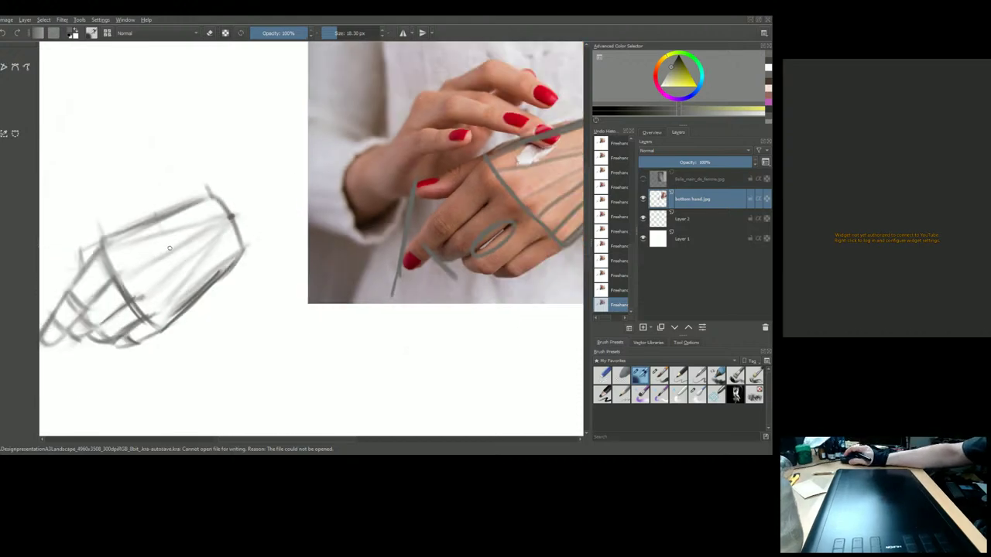
# Step: Sketch the matching alignment line and the thumb above the drawn index finger, and add two forearm outlines from the wrist
pyautogui.moveTo(171, 248); pyautogui.dragTo(291, 246)
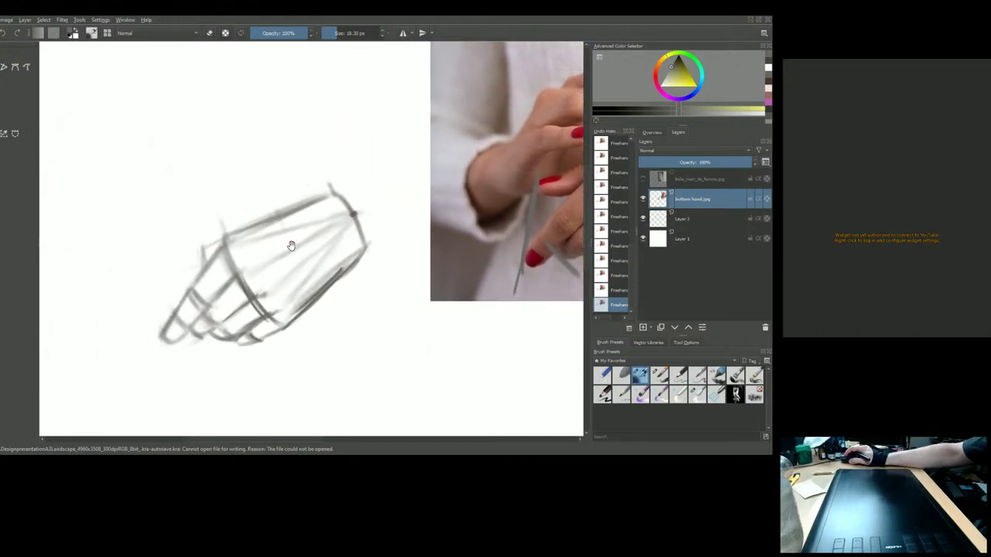
pyautogui.press('-')
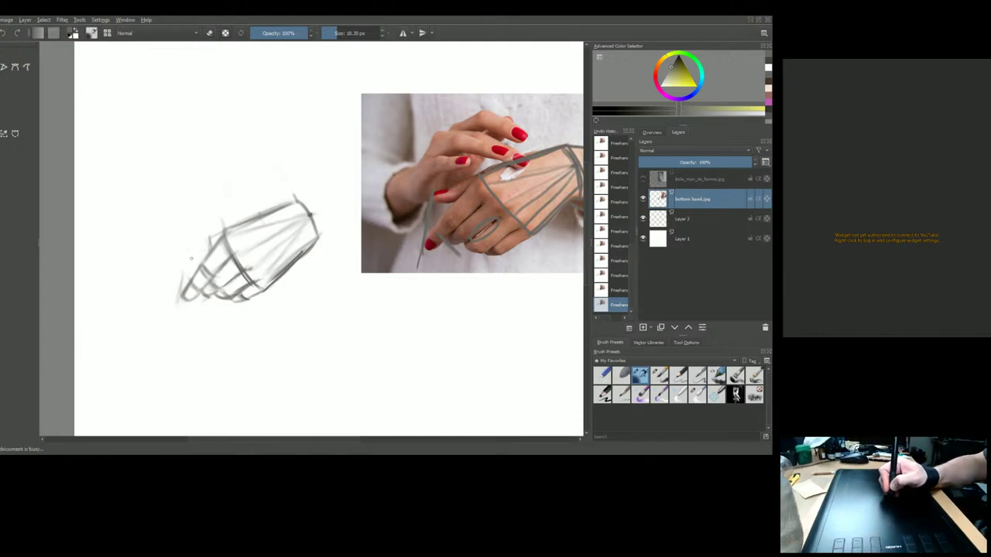
pyautogui.moveTo(183, 292); pyautogui.dragTo(195, 221)
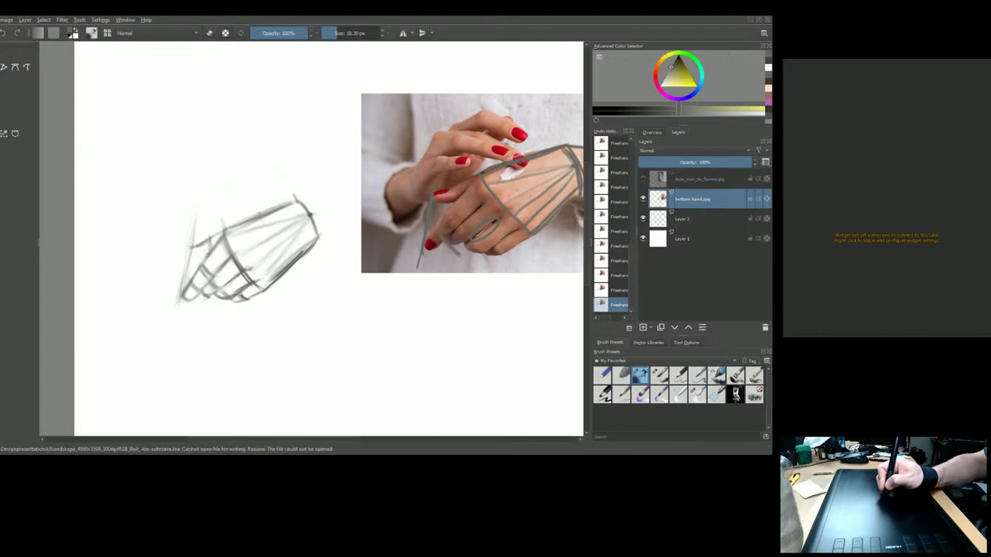
pyautogui.moveTo(192, 244)
pyautogui.mouseDown()
pyautogui.moveTo(199, 251)
pyautogui.moveTo(220, 232)
pyautogui.moveTo(184, 245)
pyautogui.moveTo(210, 249)
pyautogui.mouseUp()
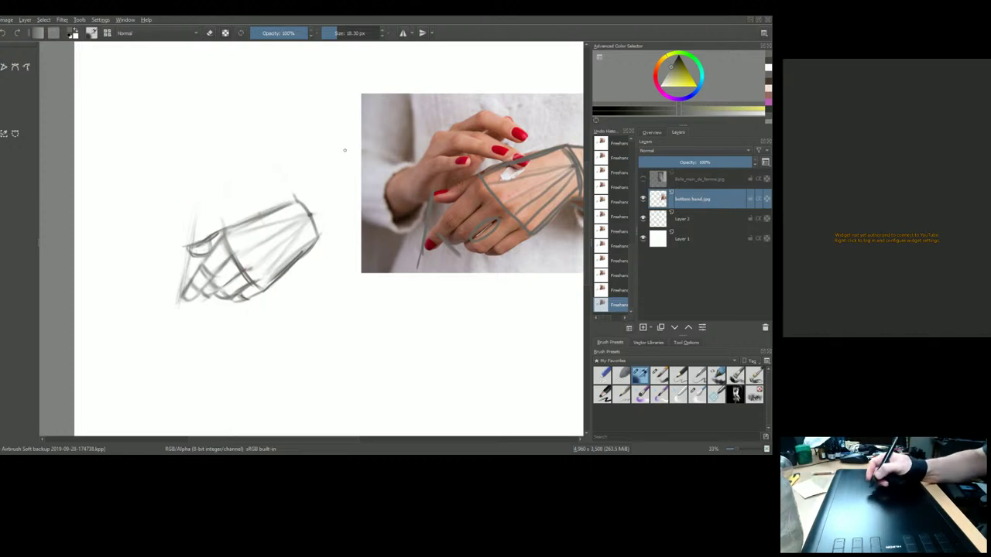
pyautogui.moveTo(297, 201)
pyautogui.mouseDown()
pyautogui.moveTo(353, 205)
pyautogui.moveTo(339, 202)
pyautogui.moveTo(322, 243)
pyautogui.moveTo(355, 251)
pyautogui.moveTo(297, 268)
pyautogui.mouseUp()
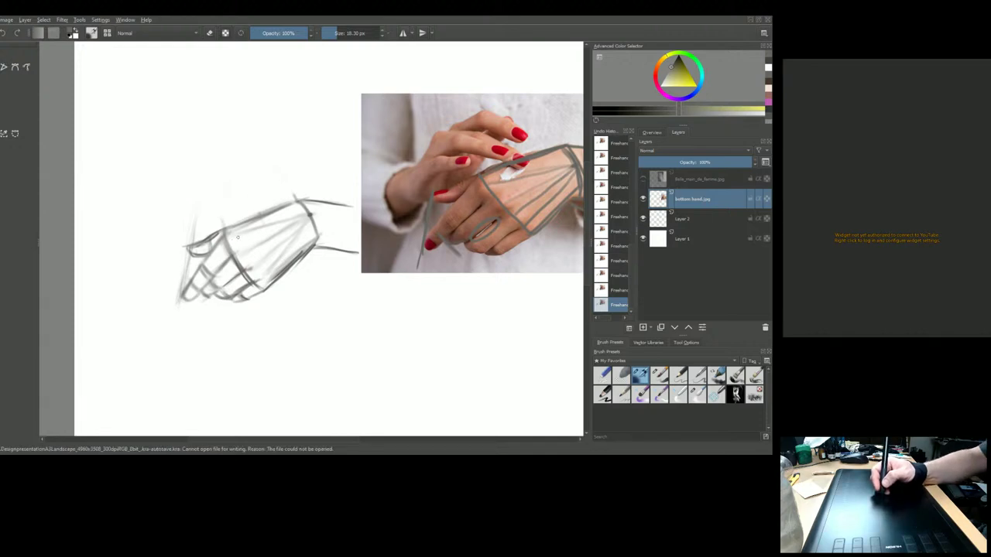
# Step: Enlarge the eraser to 87.38 px and erase the hard upper knuckle edge and the palm's straight lower edge
pyautogui.click(210, 33)
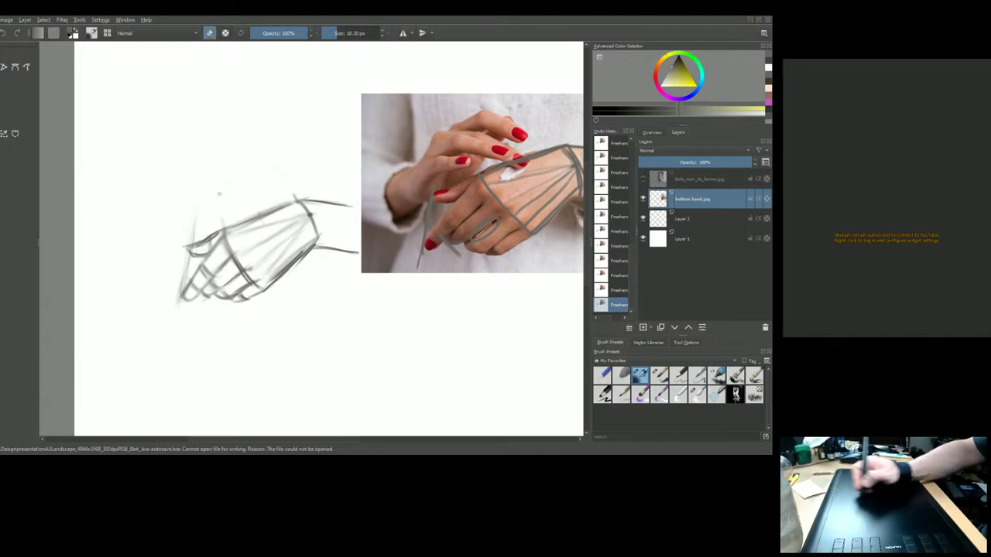
pyautogui.moveTo(255, 236); pyautogui.dragTo(298, 218)
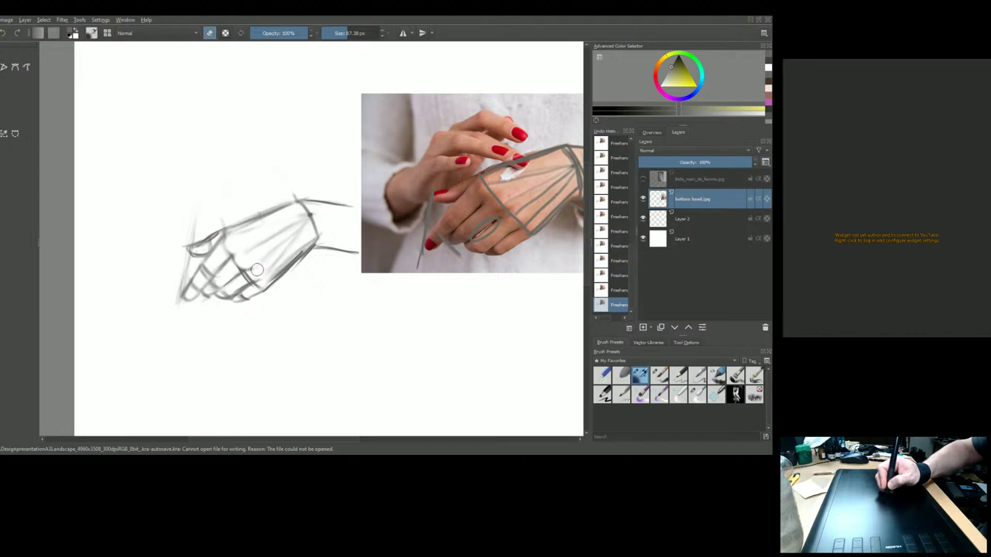
pyautogui.moveTo(262, 272); pyautogui.dragTo(297, 261)
# Step: Leave eraser mode, set the brush to 34.81 px and redraw the palm's lower edge as a rounded curve from wrist to little finger
pyautogui.click(209, 33)
pyautogui.press('[')
pyautogui.press('[')
pyautogui.press('[')
pyautogui.press('[')
pyautogui.press(']')
pyautogui.press('[')
pyautogui.press('[')
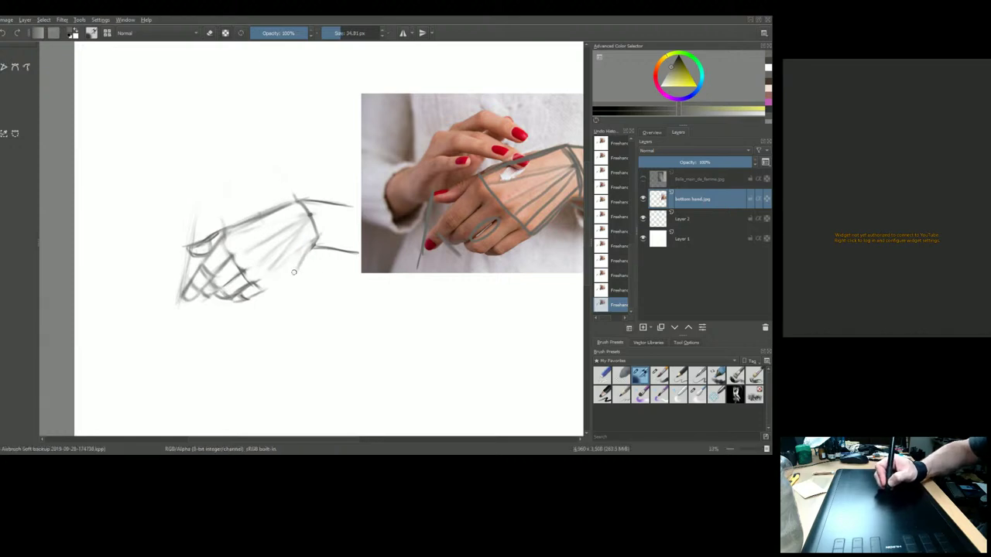
pyautogui.moveTo(288, 276); pyautogui.dragTo(268, 289)
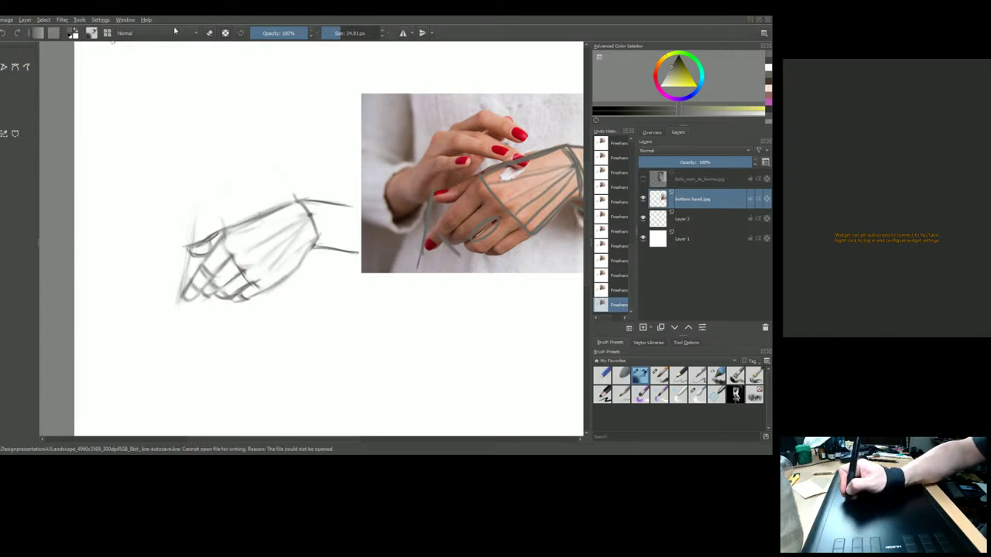
# Step: Erase the construction lines across the index finger and the middle of the palm's straight upper edge
pyautogui.click(209, 32)
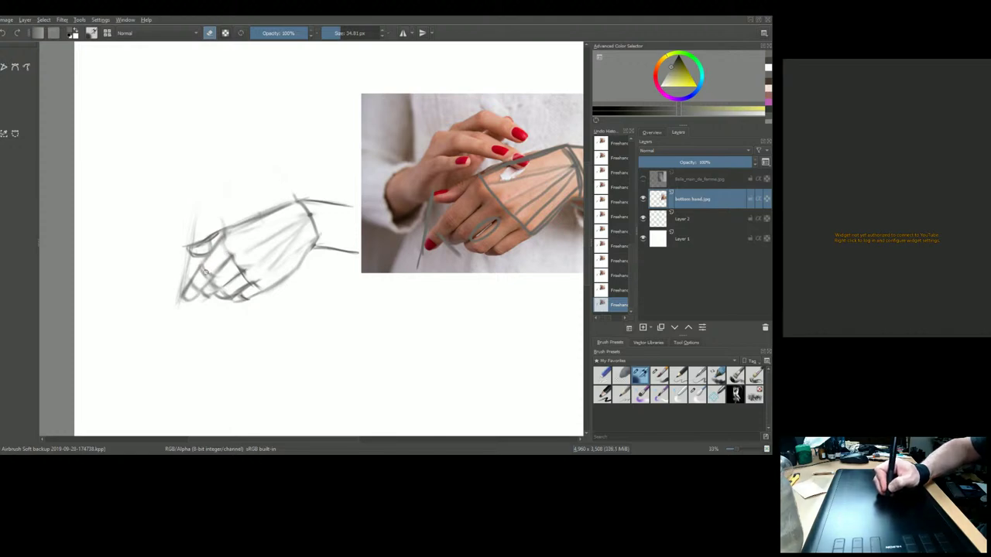
pyautogui.moveTo(201, 268); pyautogui.dragTo(208, 272)
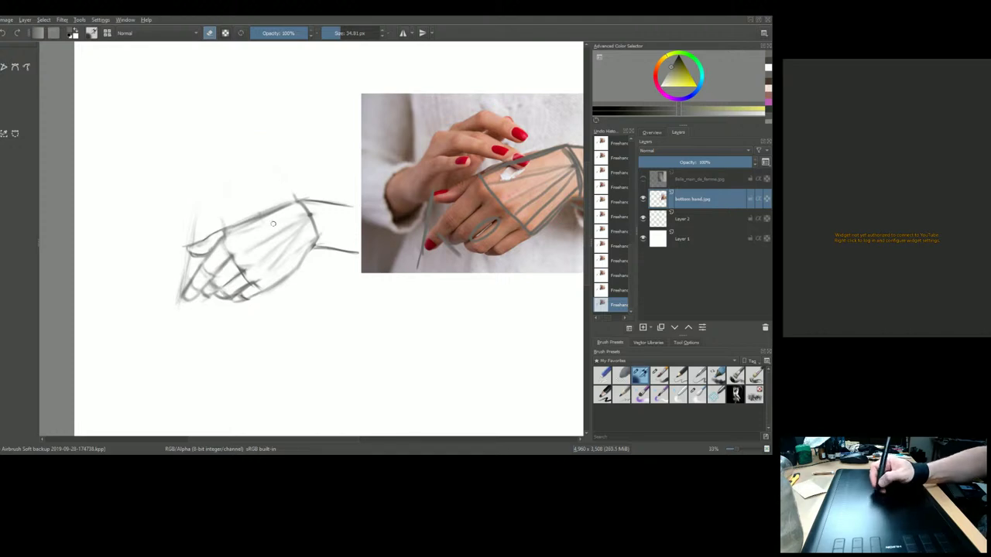
pyautogui.moveTo(236, 225)
pyautogui.mouseDown()
pyautogui.moveTo(289, 207)
pyautogui.moveTo(252, 218)
pyautogui.mouseUp()
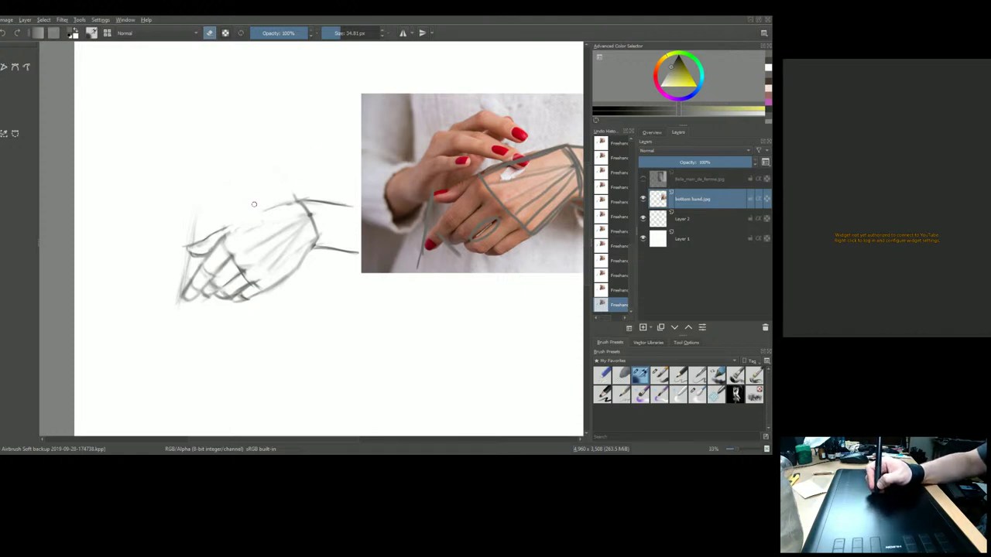
# Step: Leave eraser mode, set the brush to 17.80 px and redraw the hand's upper contour from the index knuckle to the wrist
pyautogui.press('[')
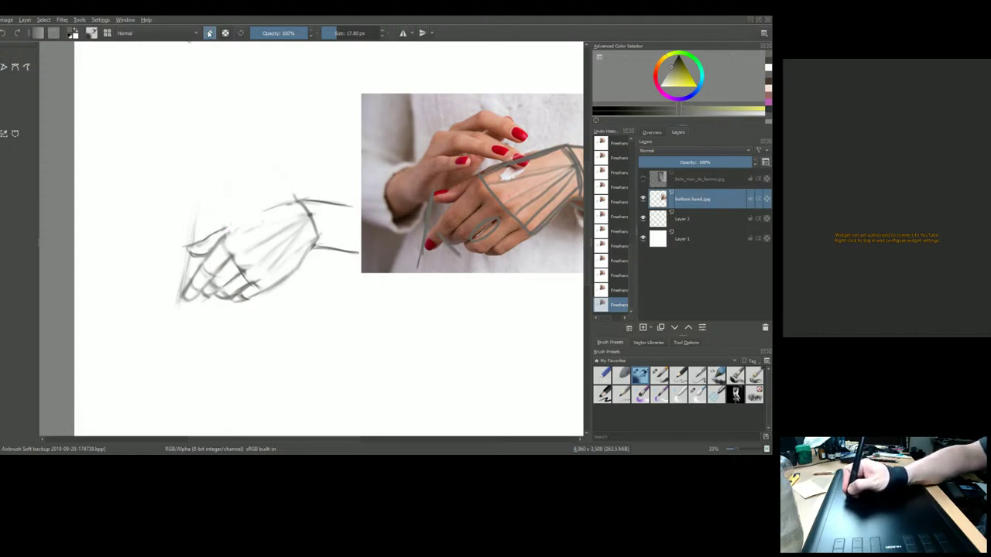
pyautogui.press('e')
pyautogui.moveTo(226, 229); pyautogui.dragTo(294, 200)
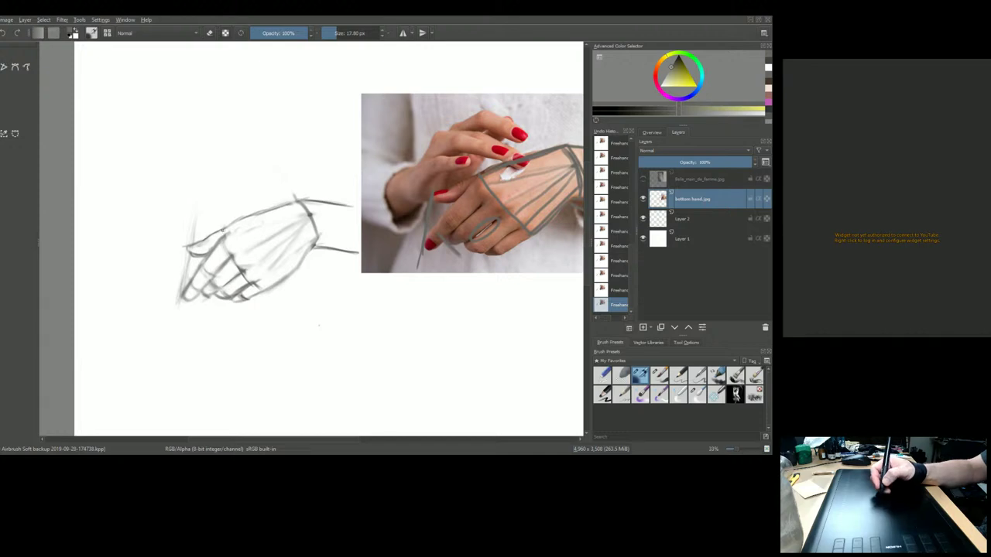
# Step: Enlarge the eraser to 44 px and clean the hard construction lines off the knuckles, fingers and wrist
pyautogui.click(209, 32)
pyautogui.press(']')
pyautogui.press(']')
pyautogui.press(']')
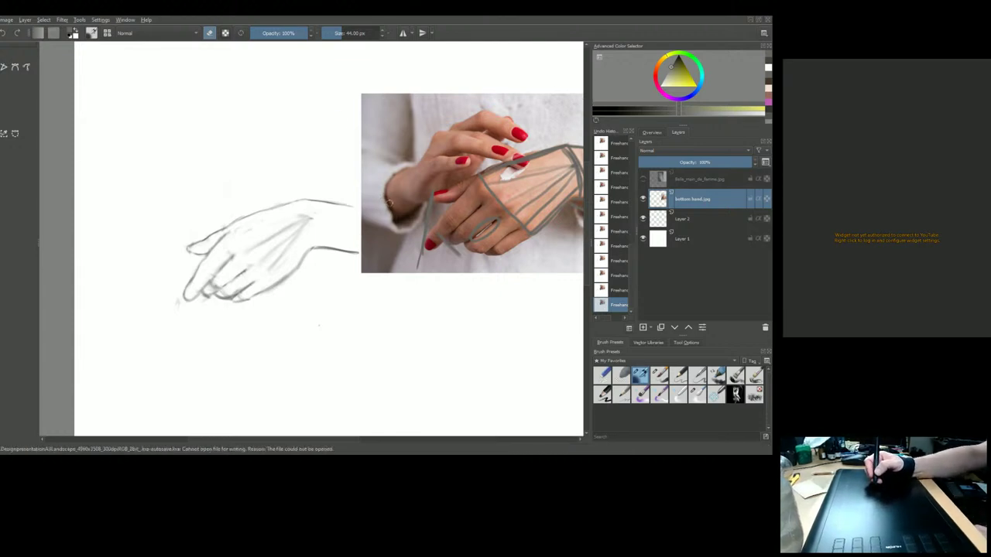
# Step: Leave eraser mode, shade the fingers light grey at 44 px and sample the light grey tone from them
pyautogui.press('e')
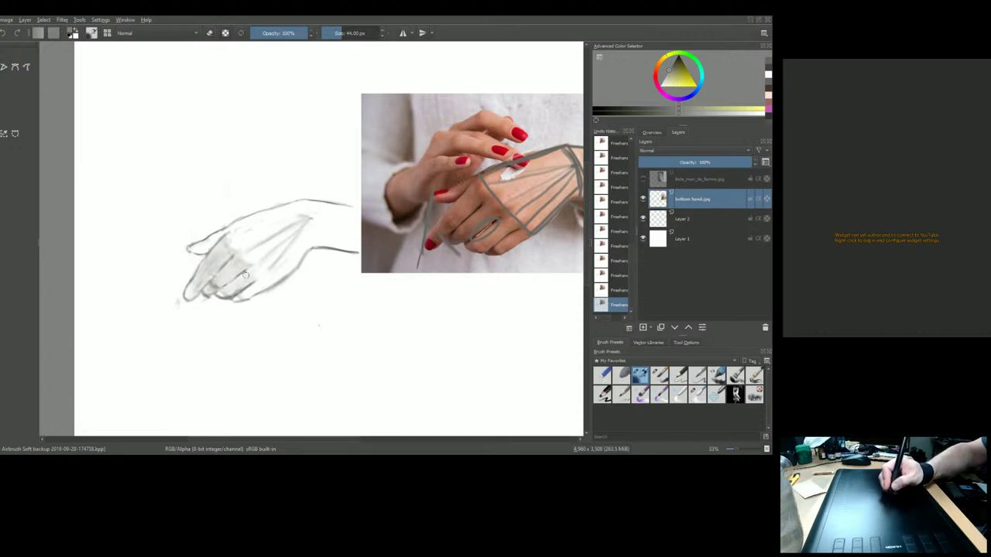
pyautogui.moveTo(220, 294)
pyautogui.mouseDown()
pyautogui.moveTo(263, 281)
pyautogui.moveTo(240, 298)
pyautogui.mouseUp()
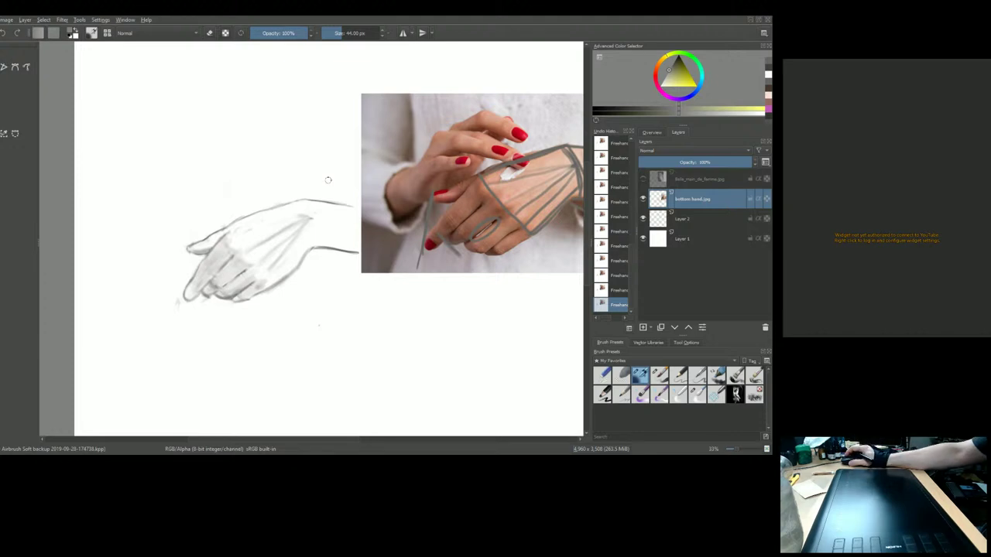
pyautogui.scroll(2, 328, 188)
pyautogui.moveTo(428, 367); pyautogui.dragTo(363, 347)
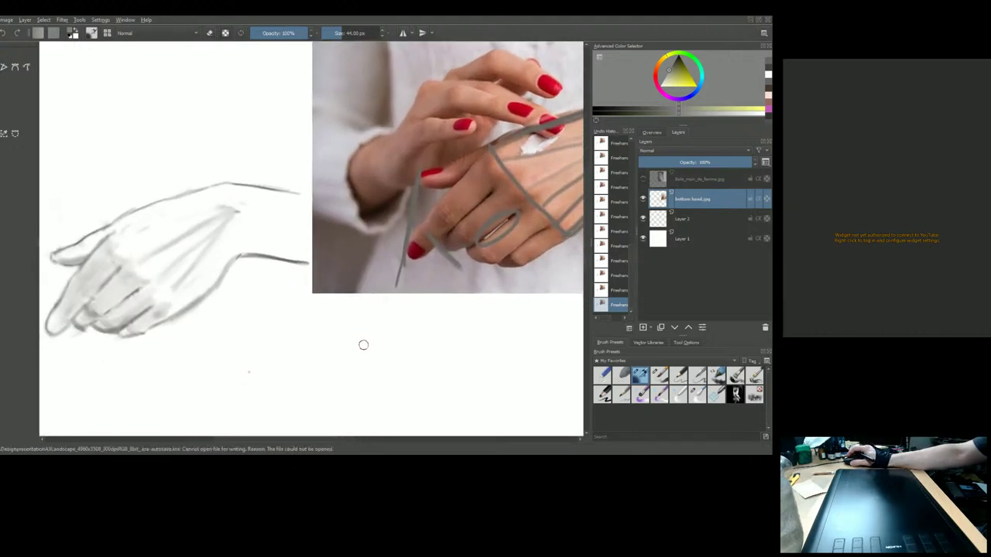
pyautogui.scroll(-1, 363, 346)
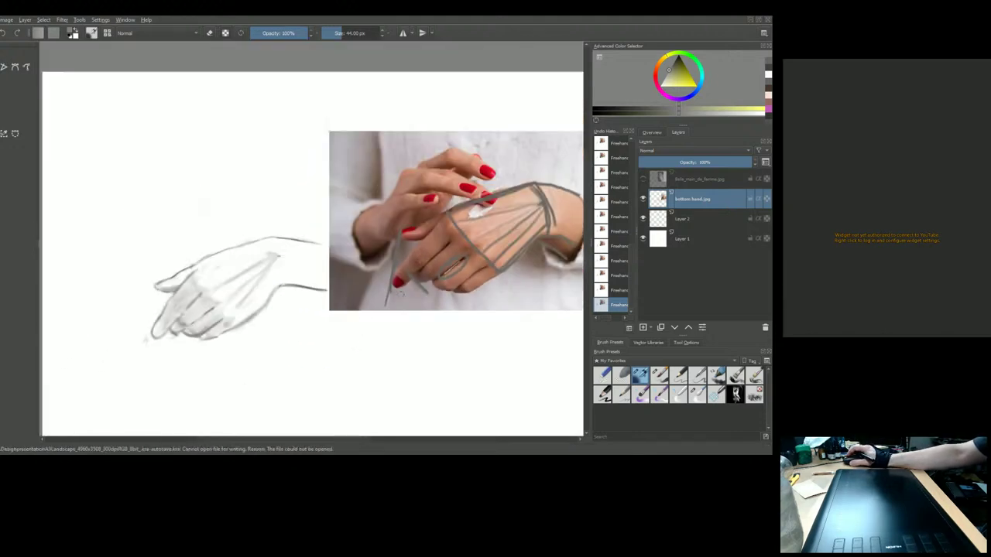
pyautogui.keyDown('ctrl'); pyautogui.click(196, 311); pyautogui.keyUp('ctrl')
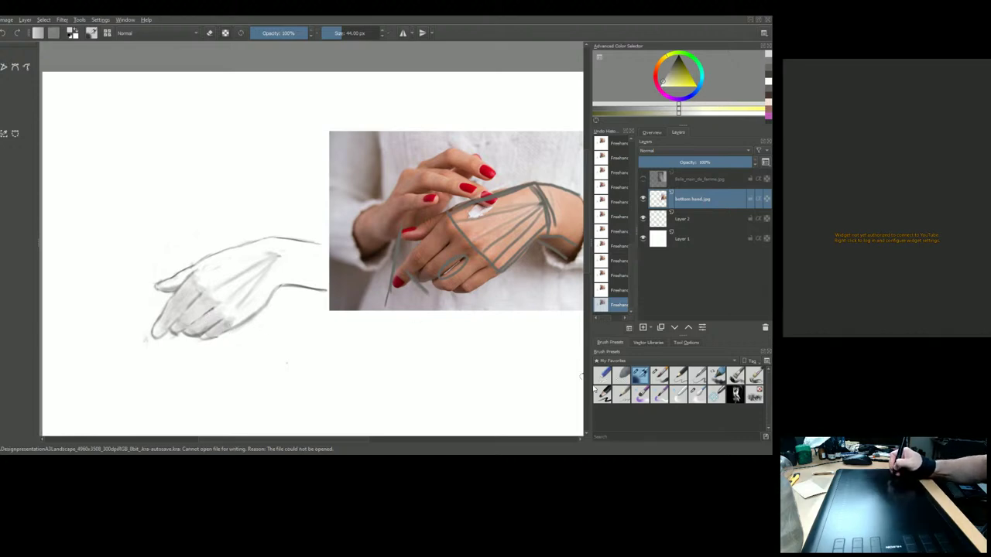
pyautogui.click(697, 376)
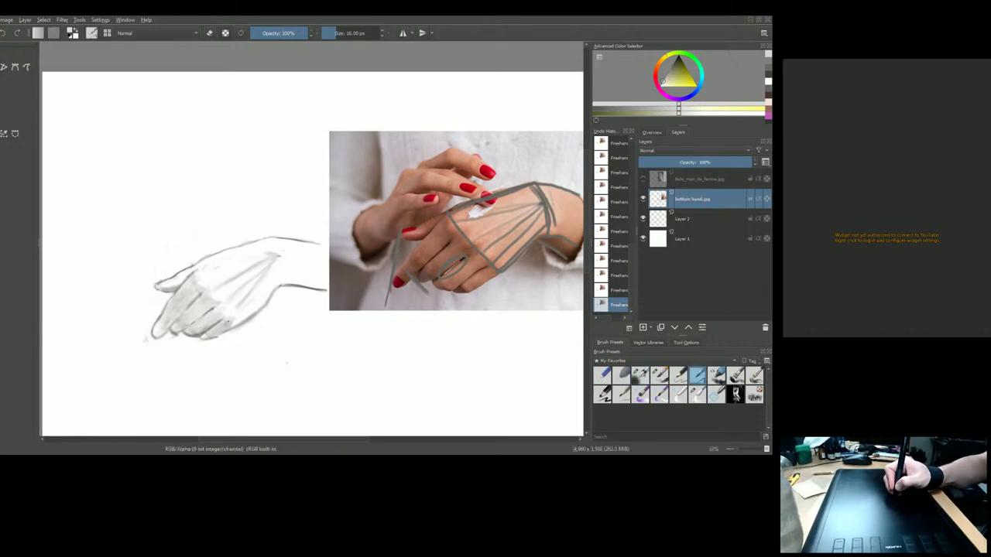
pyautogui.press(']')
pyautogui.press(']')
pyautogui.press(']')
pyautogui.press(']')
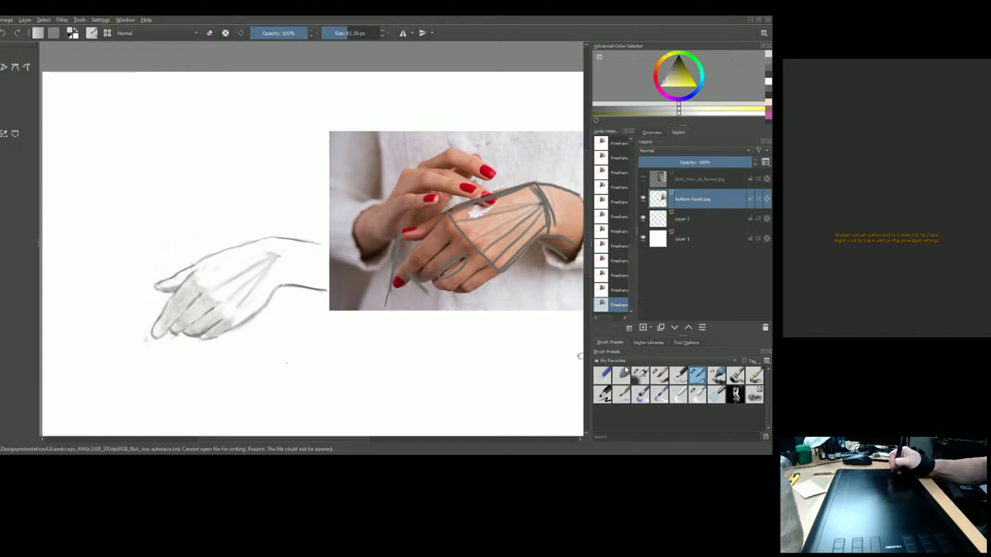
# Step: Blend the shading smoothly across the fingers and the back of the hand with the blending brush
pyautogui.click(697, 395)
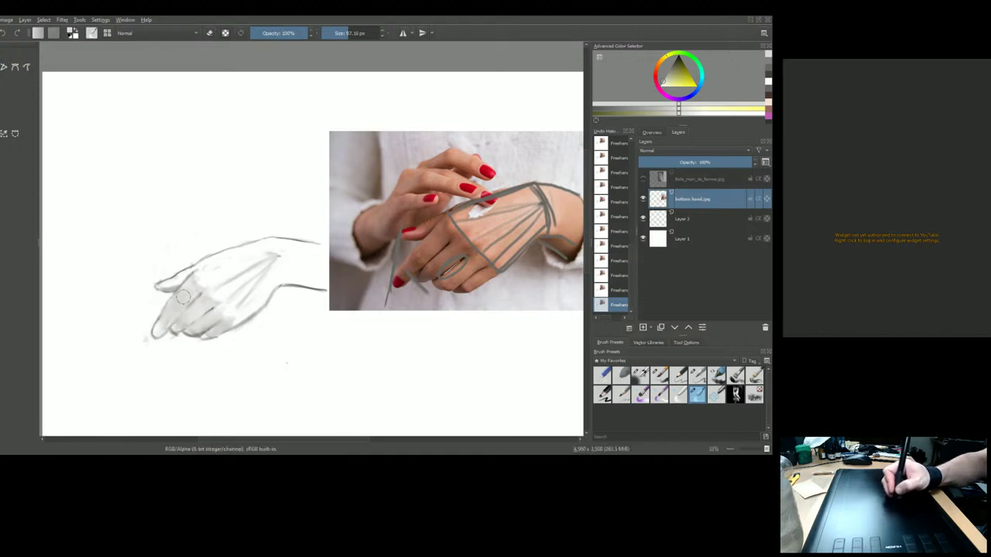
pyautogui.moveTo(196, 286)
pyautogui.mouseDown()
pyautogui.moveTo(182, 286)
pyautogui.moveTo(188, 270)
pyautogui.mouseUp()
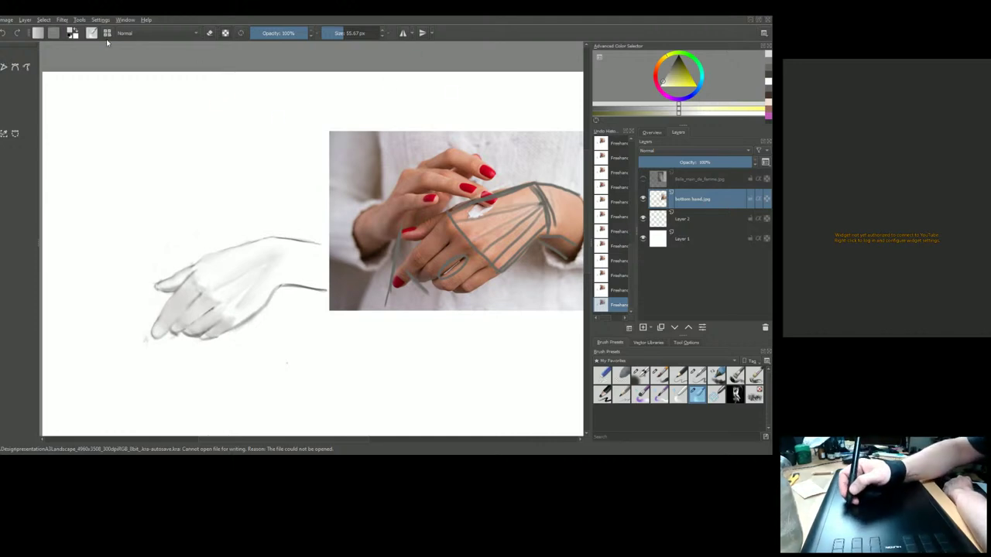
# Step: Return to the Airbrush Soft brush at 44 px, activate Layer 2 and hide the bottom hand.jpg layer
pyautogui.click(639, 375)
pyautogui.press('[')
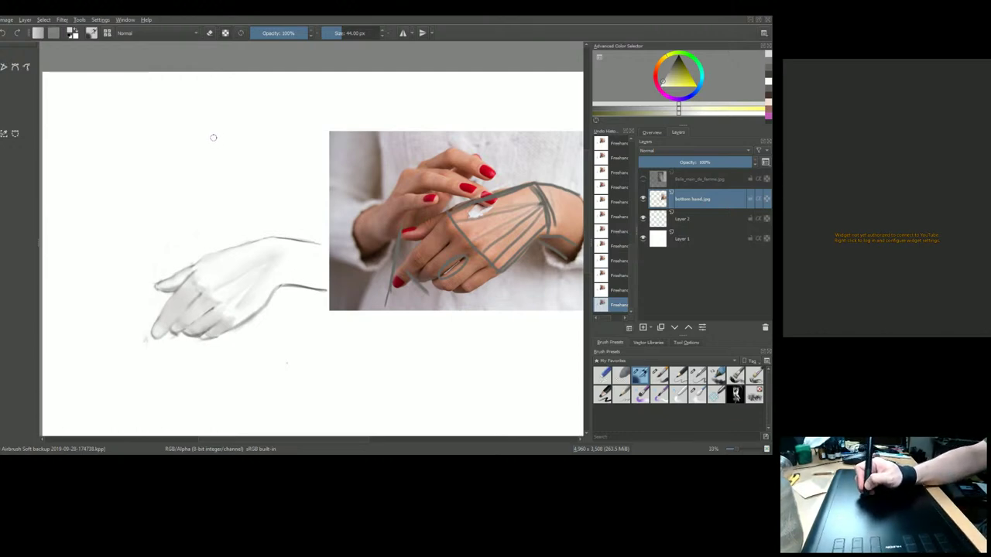
pyautogui.click(647, 220)
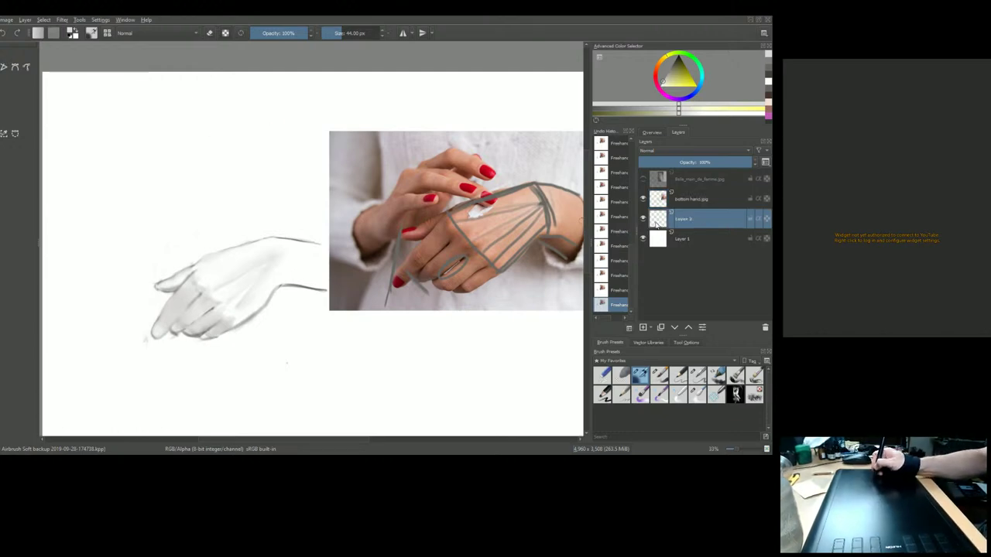
pyautogui.click(644, 199)
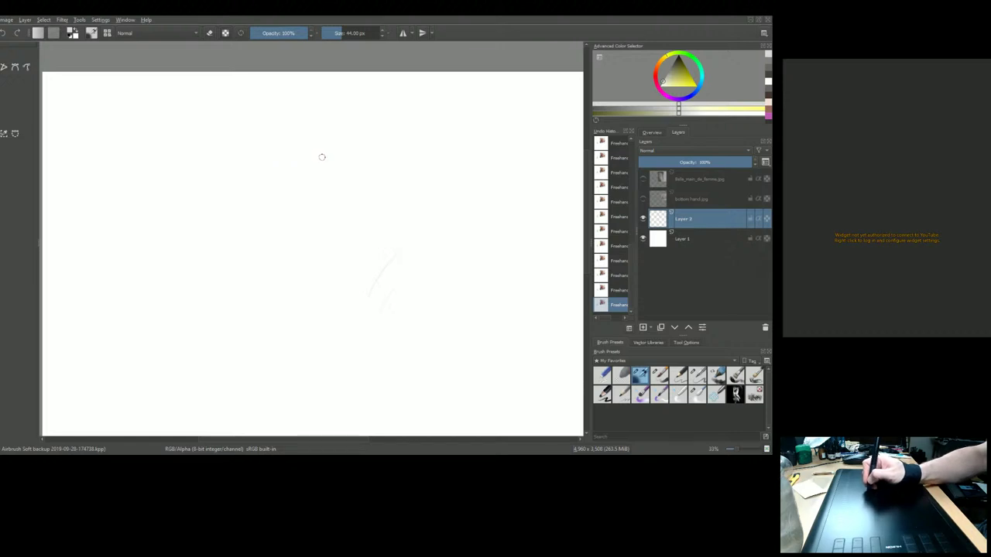
# Step: Sketch a large four-sided palm block narrowing toward the wrist, and extend two forearm outlines from its wrist end
pyautogui.moveTo(311, 152)
pyautogui.mouseDown()
pyautogui.moveTo(358, 192)
pyautogui.moveTo(287, 170)
pyautogui.moveTo(211, 224)
pyautogui.mouseUp()
pyautogui.moveTo(360, 193); pyautogui.dragTo(280, 305)
pyautogui.moveTo(207, 233)
pyautogui.mouseDown()
pyautogui.moveTo(303, 315)
pyautogui.moveTo(210, 233)
pyautogui.moveTo(283, 312)
pyautogui.mouseUp()
pyautogui.moveTo(303, 164); pyautogui.dragTo(203, 233)
pyautogui.moveTo(312, 154); pyautogui.dragTo(361, 193)
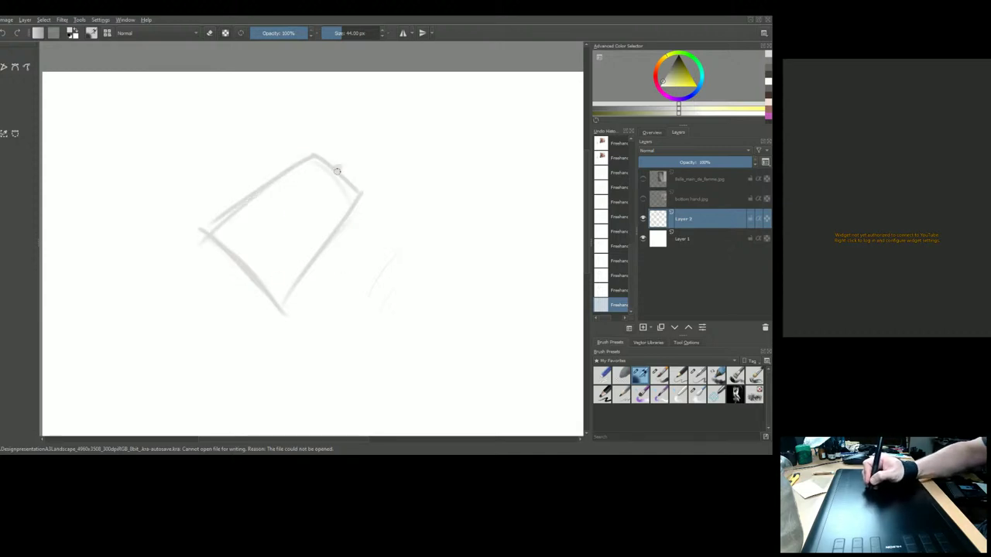
pyautogui.moveTo(339, 170); pyautogui.dragTo(348, 186)
pyautogui.moveTo(314, 155); pyautogui.dragTo(476, 112)
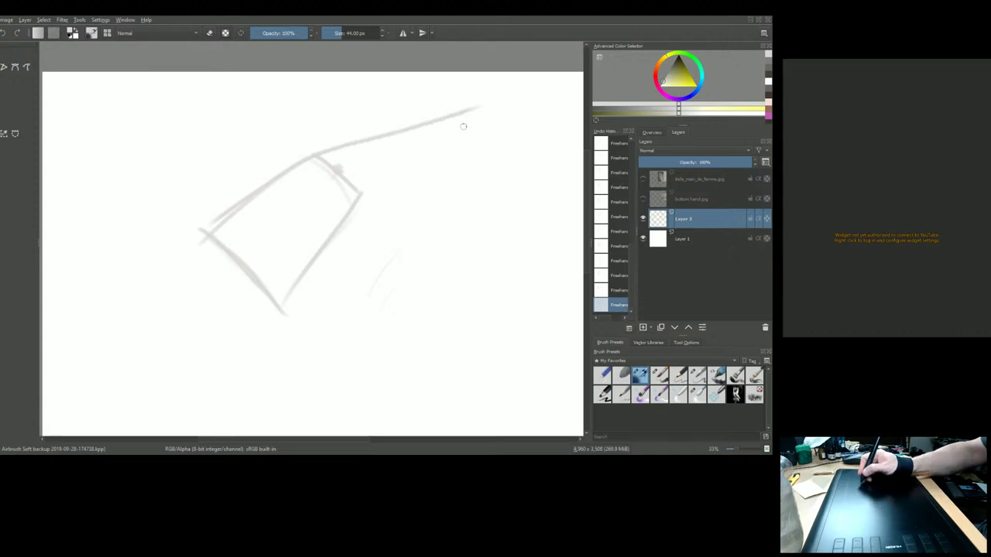
pyautogui.moveTo(358, 208); pyautogui.dragTo(496, 208)
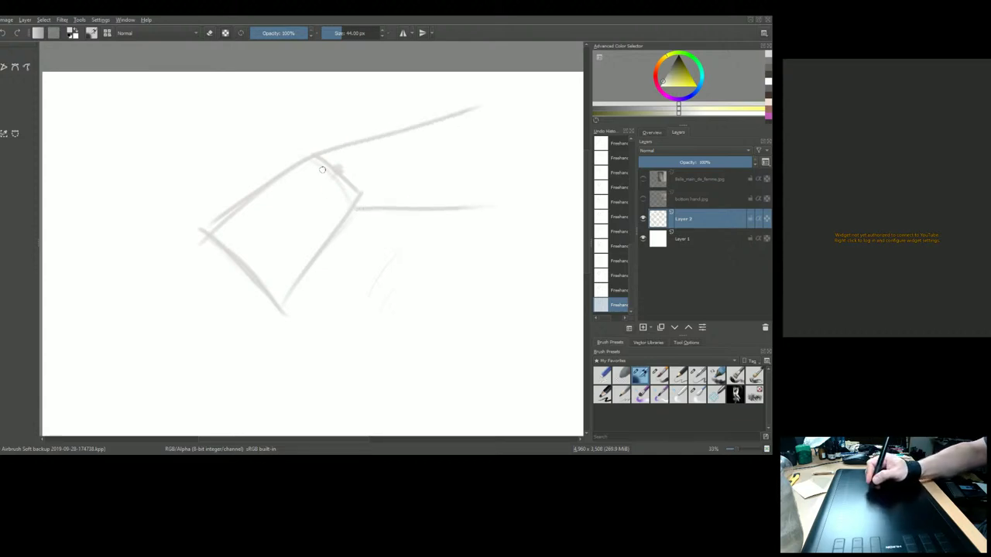
# Step: Draw guide lines fanning from the wrist across the palm to the knuckle edge and reinforce the palm's upper side
pyautogui.moveTo(333, 178)
pyautogui.mouseDown()
pyautogui.moveTo(262, 210)
pyautogui.moveTo(337, 173)
pyautogui.moveTo(227, 261)
pyautogui.mouseUp()
pyautogui.moveTo(344, 168); pyautogui.dragTo(255, 282)
pyautogui.moveTo(339, 166); pyautogui.dragTo(273, 316)
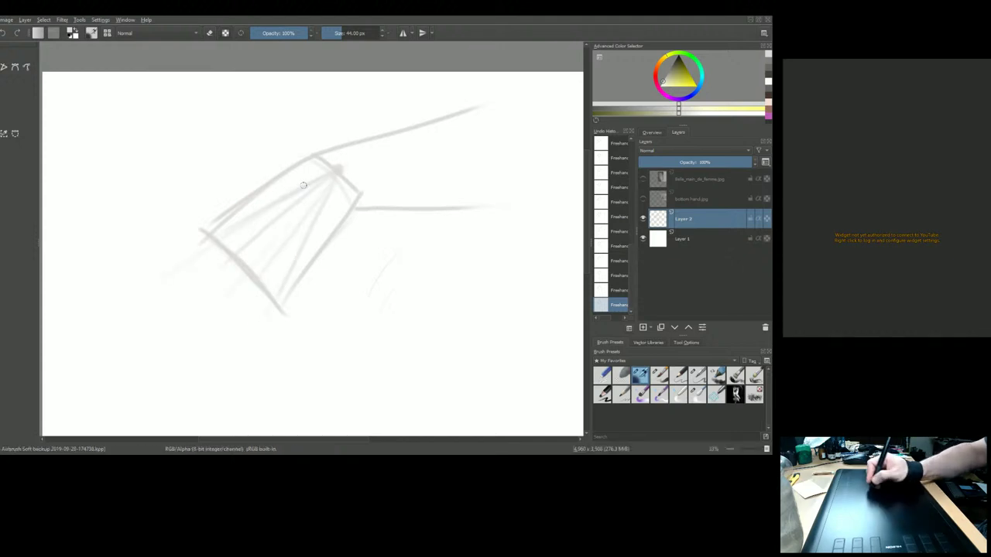
pyautogui.moveTo(297, 157); pyautogui.dragTo(215, 221)
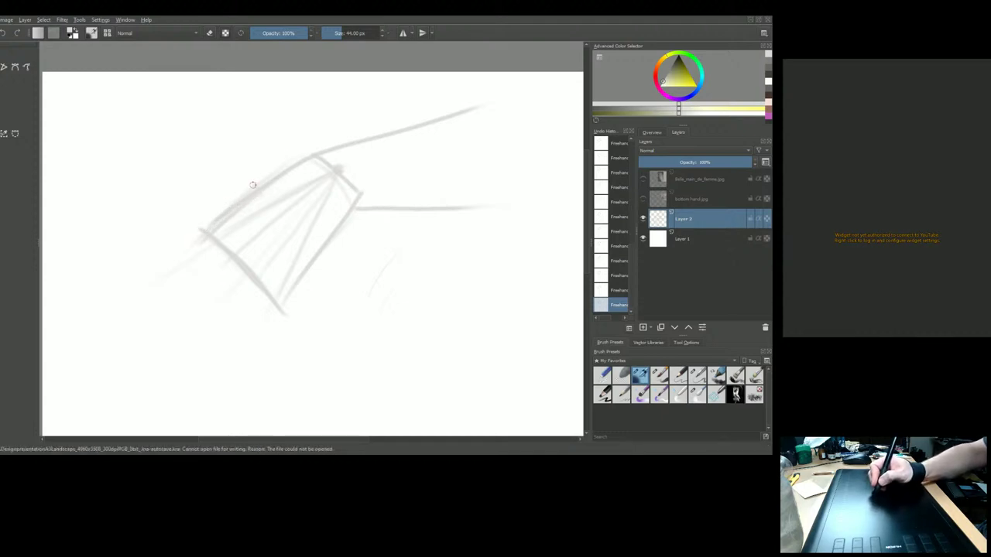
# Step: Block in the index finger as three segments from the knuckle edge, numbering the first two segments 3 and 2
pyautogui.moveTo(204, 235)
pyautogui.mouseDown()
pyautogui.moveTo(166, 282)
pyautogui.moveTo(183, 287)
pyautogui.mouseUp()
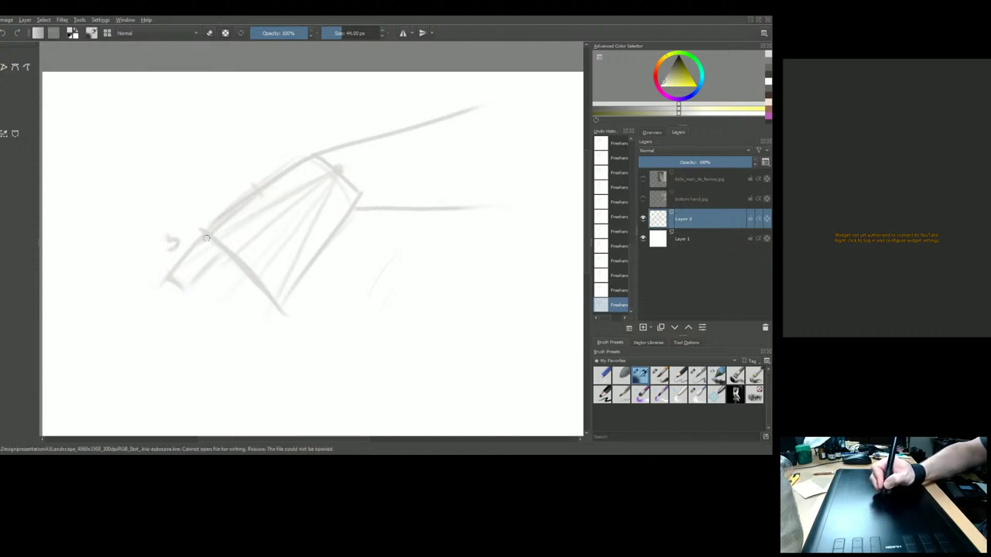
pyautogui.moveTo(130, 288)
pyautogui.mouseDown()
pyautogui.moveTo(183, 288)
pyautogui.moveTo(155, 317)
pyautogui.mouseUp()
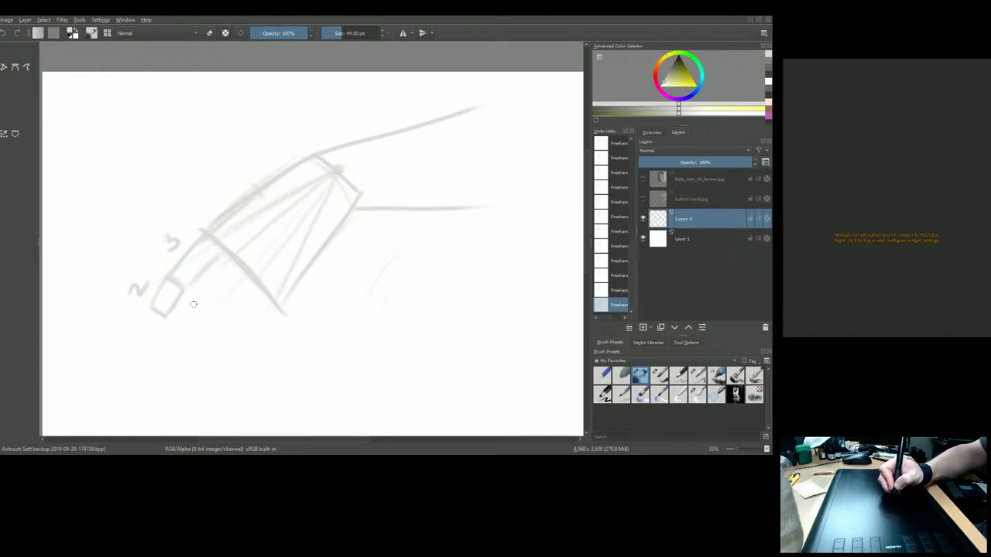
pyautogui.moveTo(153, 304)
pyautogui.mouseDown()
pyautogui.moveTo(140, 334)
pyautogui.moveTo(154, 332)
pyautogui.mouseUp()
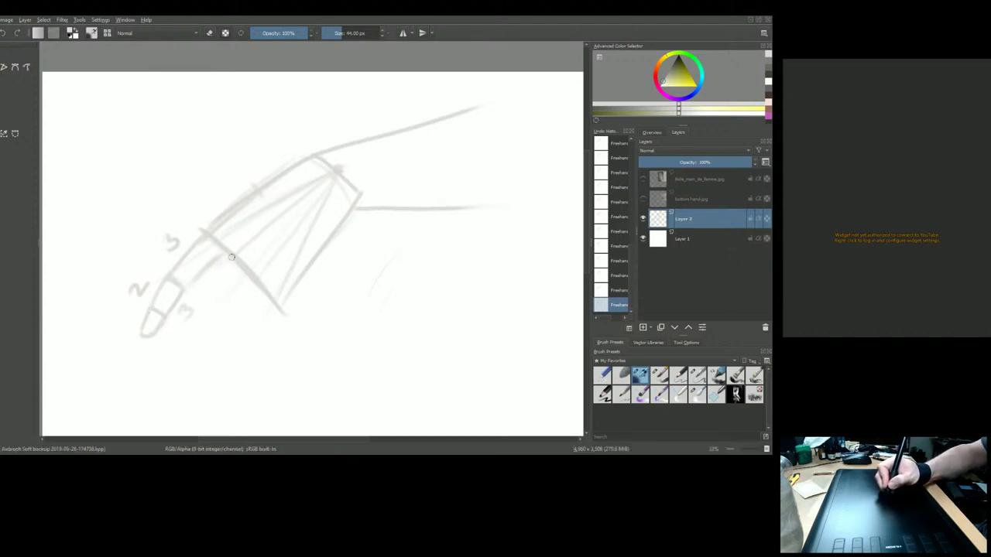
# Step: Block in the middle, ring and little fingers as segmented forms extending from the knuckle edge
pyautogui.moveTo(232, 256); pyautogui.dragTo(191, 308)
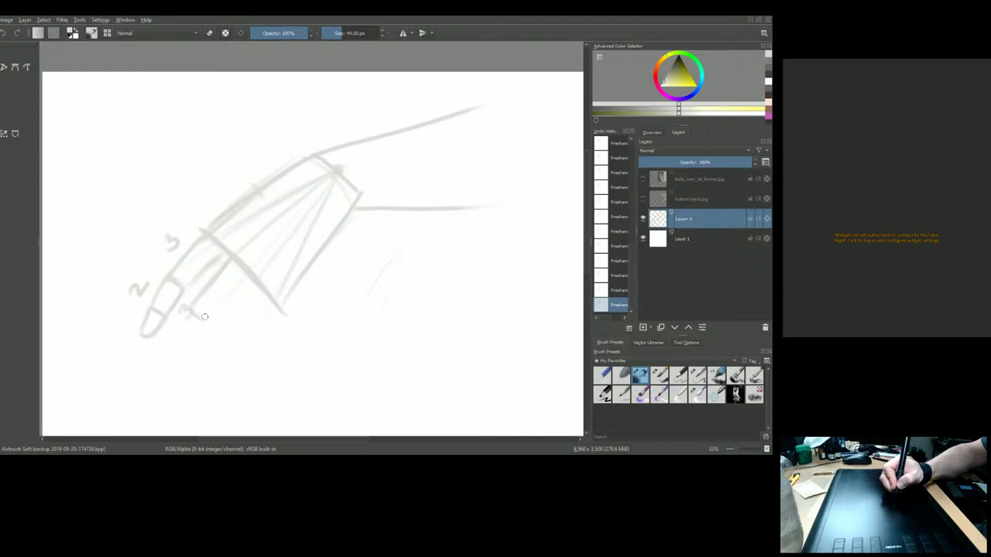
pyautogui.moveTo(243, 271)
pyautogui.mouseDown()
pyautogui.moveTo(190, 321)
pyautogui.moveTo(194, 302)
pyautogui.moveTo(183, 326)
pyautogui.moveTo(206, 319)
pyautogui.moveTo(179, 336)
pyautogui.moveTo(188, 344)
pyautogui.moveTo(170, 346)
pyautogui.moveTo(188, 342)
pyautogui.moveTo(173, 360)
pyautogui.moveTo(203, 320)
pyautogui.mouseUp()
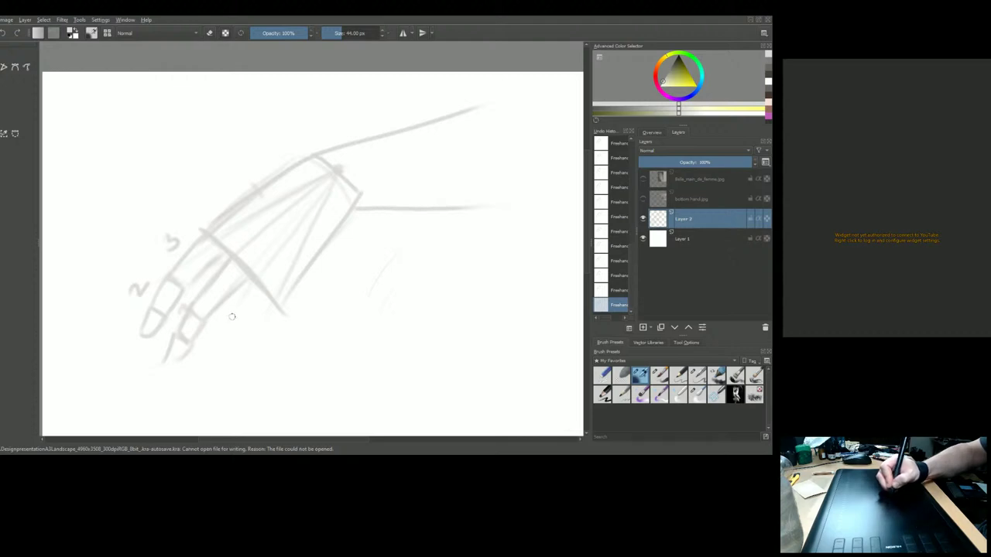
pyautogui.moveTo(269, 293); pyautogui.dragTo(246, 325)
pyautogui.moveTo(256, 277)
pyautogui.mouseDown()
pyautogui.moveTo(240, 325)
pyautogui.moveTo(222, 302)
pyautogui.moveTo(221, 320)
pyautogui.moveTo(241, 322)
pyautogui.moveTo(221, 320)
pyautogui.moveTo(226, 312)
pyautogui.moveTo(244, 327)
pyautogui.moveTo(221, 335)
pyautogui.moveTo(212, 361)
pyautogui.mouseUp()
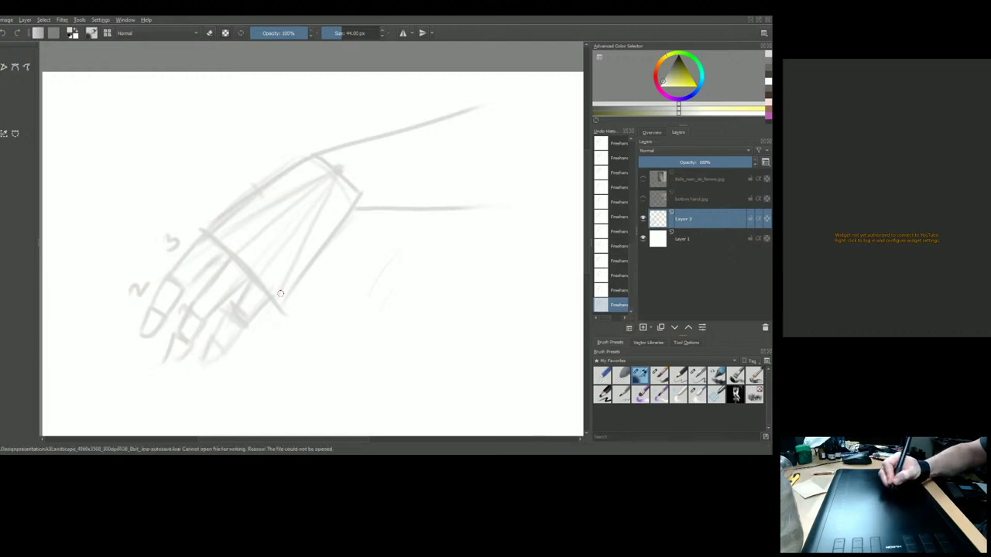
pyautogui.moveTo(267, 303); pyautogui.dragTo(251, 334)
pyautogui.moveTo(295, 295)
pyautogui.mouseDown()
pyautogui.moveTo(262, 339)
pyautogui.moveTo(256, 320)
pyautogui.moveTo(247, 348)
pyautogui.moveTo(253, 325)
pyautogui.moveTo(235, 366)
pyautogui.moveTo(253, 362)
pyautogui.moveTo(237, 358)
pyautogui.moveTo(272, 333)
pyautogui.mouseUp()
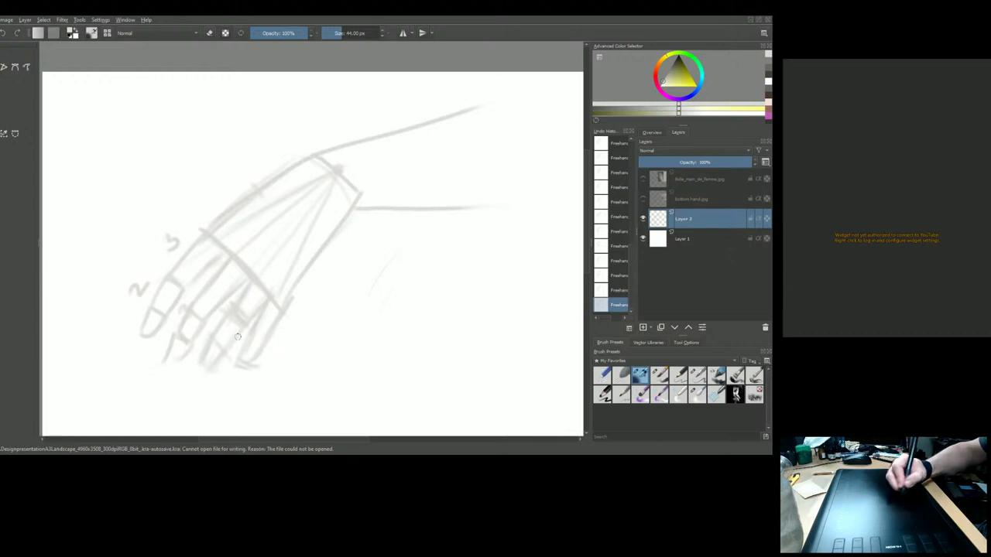
# Step: Reinforce the palm's outer edge on the little-finger side and sketch the thumb above the palm's upper side
pyautogui.moveTo(281, 315); pyautogui.dragTo(344, 236)
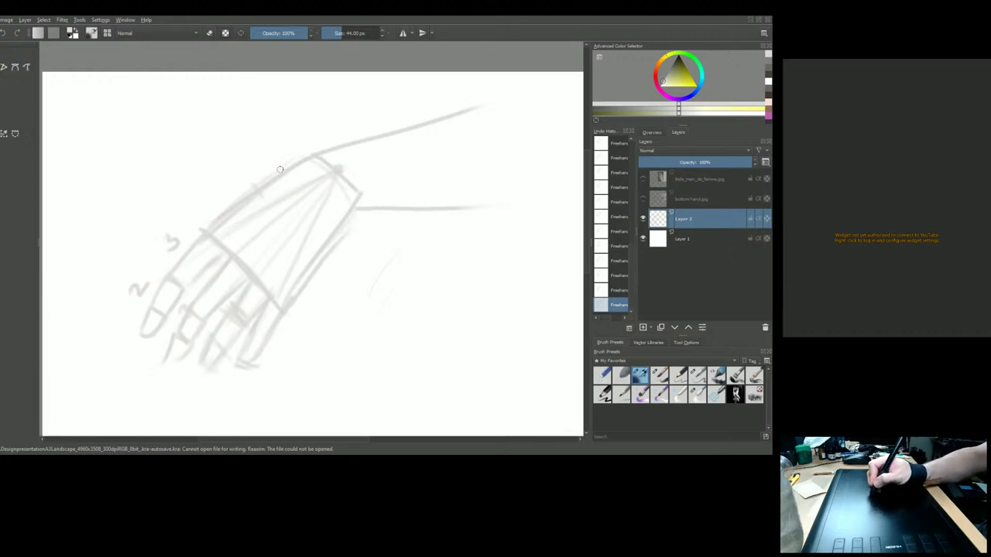
pyautogui.moveTo(298, 163)
pyautogui.mouseDown()
pyautogui.moveTo(235, 178)
pyautogui.moveTo(231, 195)
pyautogui.moveTo(231, 178)
pyautogui.moveTo(237, 211)
pyautogui.moveTo(229, 181)
pyautogui.moveTo(168, 186)
pyautogui.moveTo(176, 202)
pyautogui.moveTo(213, 209)
pyautogui.moveTo(190, 203)
pyautogui.moveTo(228, 201)
pyautogui.moveTo(182, 198)
pyautogui.moveTo(178, 189)
pyautogui.moveTo(226, 207)
pyautogui.mouseUp()
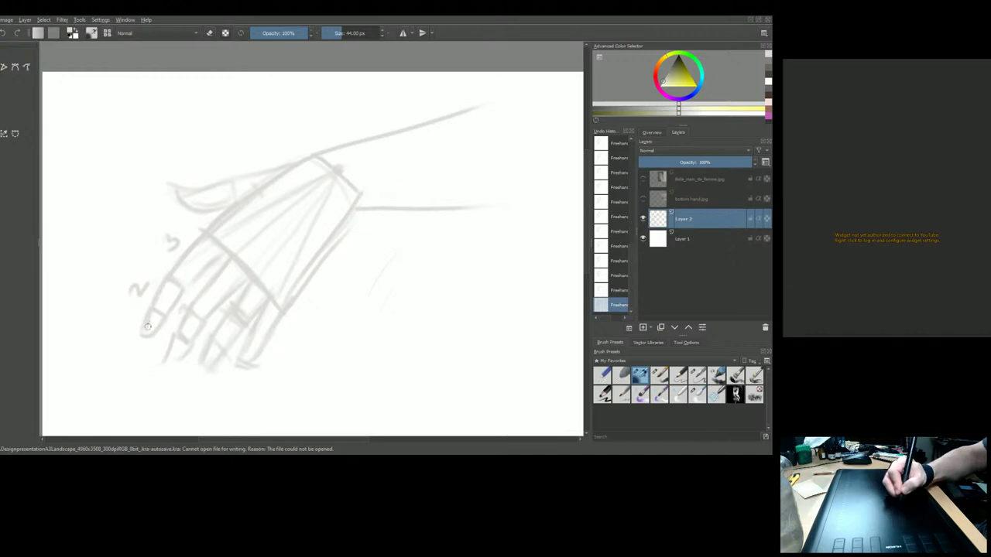
# Step: Strengthen the finger contours and darken the gaps between the four fingers
pyautogui.moveTo(225, 260); pyautogui.dragTo(184, 309)
pyautogui.moveTo(246, 287)
pyautogui.mouseDown()
pyautogui.moveTo(195, 335)
pyautogui.moveTo(192, 308)
pyautogui.moveTo(173, 344)
pyautogui.mouseUp()
pyautogui.moveTo(189, 305); pyautogui.dragTo(169, 360)
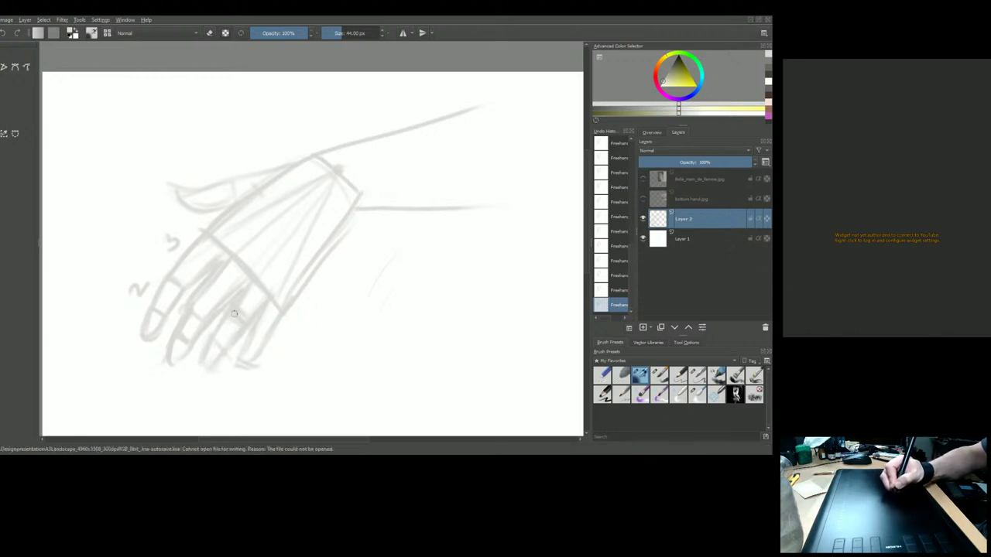
pyautogui.moveTo(265, 301); pyautogui.dragTo(239, 356)
pyautogui.moveTo(278, 312); pyautogui.dragTo(263, 346)
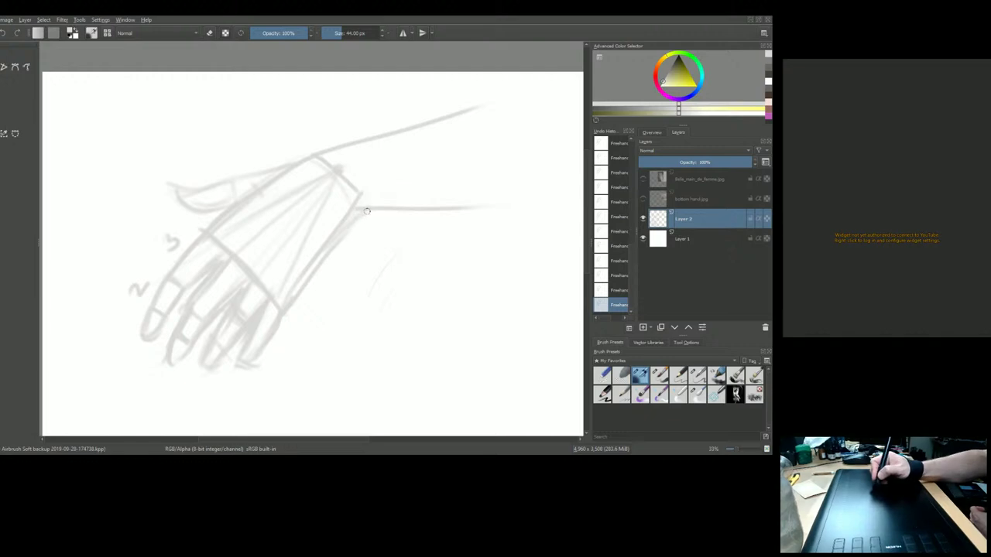
# Step: Reinforce the forearm's lower outline and sketch a second palm block with a curved knuckle edge below the forearm
pyautogui.moveTo(356, 203); pyautogui.dragTo(467, 198)
pyautogui.moveTo(358, 185); pyautogui.dragTo(416, 184)
pyautogui.moveTo(407, 350)
pyautogui.mouseDown()
pyautogui.moveTo(417, 285)
pyautogui.moveTo(480, 379)
pyautogui.mouseUp()
pyautogui.moveTo(525, 308); pyautogui.dragTo(500, 360)
pyautogui.moveTo(419, 307)
pyautogui.mouseDown()
pyautogui.moveTo(436, 224)
pyautogui.moveTo(453, 226)
pyautogui.moveTo(524, 249)
pyautogui.moveTo(526, 303)
pyautogui.moveTo(514, 323)
pyautogui.mouseUp()
pyautogui.moveTo(451, 231)
pyautogui.mouseDown()
pyautogui.moveTo(500, 241)
pyautogui.moveTo(531, 266)
pyautogui.mouseUp()
pyautogui.moveTo(431, 236)
pyautogui.mouseDown()
pyautogui.moveTo(403, 291)
pyautogui.moveTo(452, 340)
pyautogui.moveTo(511, 267)
pyautogui.mouseUp()
pyautogui.moveTo(460, 233); pyautogui.dragTo(524, 275)
# Step: Add loose contour strokes around the second palm block, strengthen its curved upper edge and draw an arc above it
pyautogui.moveTo(403, 314)
pyautogui.mouseDown()
pyautogui.moveTo(396, 271)
pyautogui.moveTo(377, 218)
pyautogui.moveTo(409, 279)
pyautogui.mouseUp()
pyautogui.moveTo(469, 164); pyautogui.dragTo(484, 203)
pyautogui.moveTo(489, 159)
pyautogui.mouseDown()
pyautogui.moveTo(471, 221)
pyautogui.moveTo(488, 230)
pyautogui.moveTo(501, 187)
pyautogui.moveTo(514, 204)
pyautogui.moveTo(514, 189)
pyautogui.moveTo(479, 237)
pyautogui.moveTo(523, 220)
pyautogui.moveTo(545, 229)
pyautogui.mouseUp()
pyautogui.moveTo(541, 226); pyautogui.dragTo(523, 251)
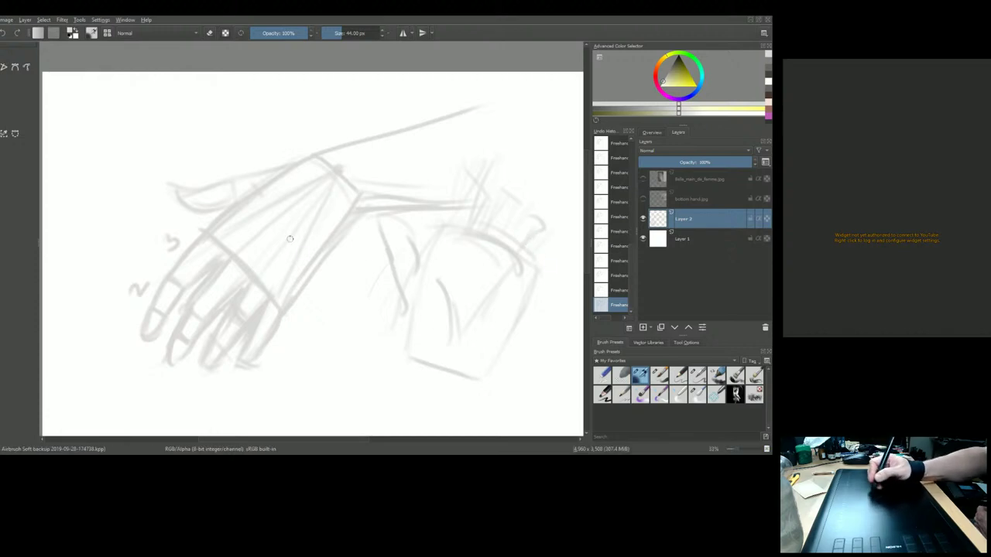
pyautogui.moveTo(474, 225); pyautogui.dragTo(531, 263)
pyautogui.moveTo(448, 330); pyautogui.dragTo(446, 356)
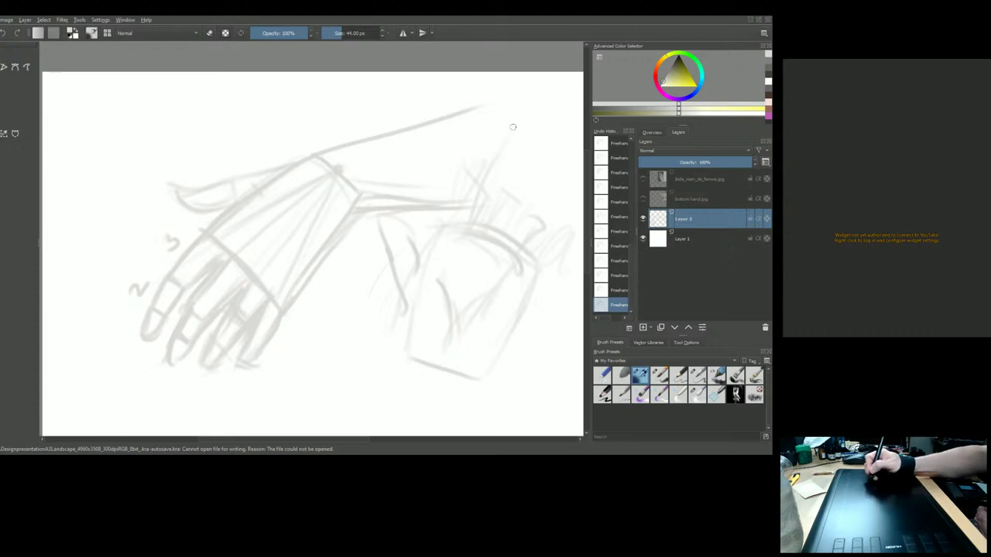
pyautogui.moveTo(520, 133); pyautogui.dragTo(579, 177)
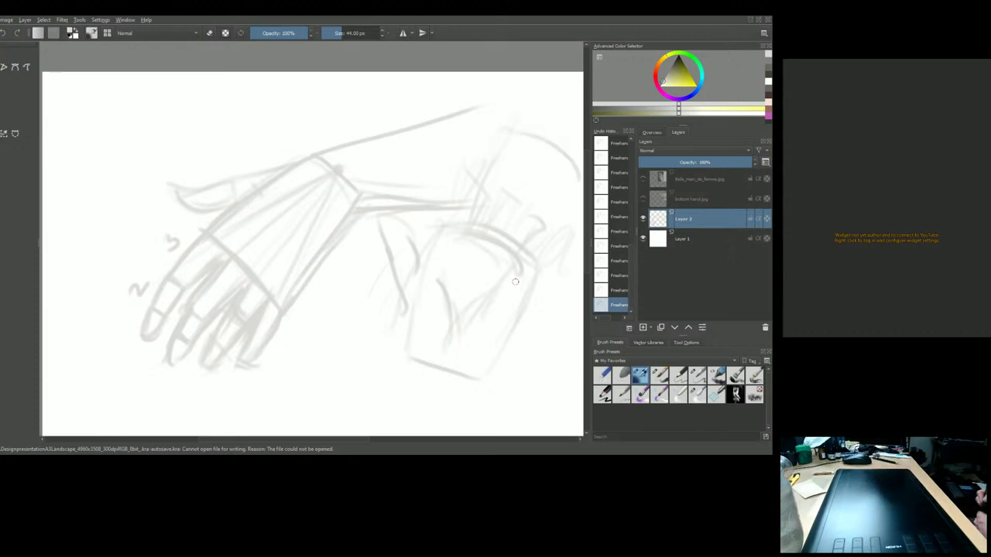